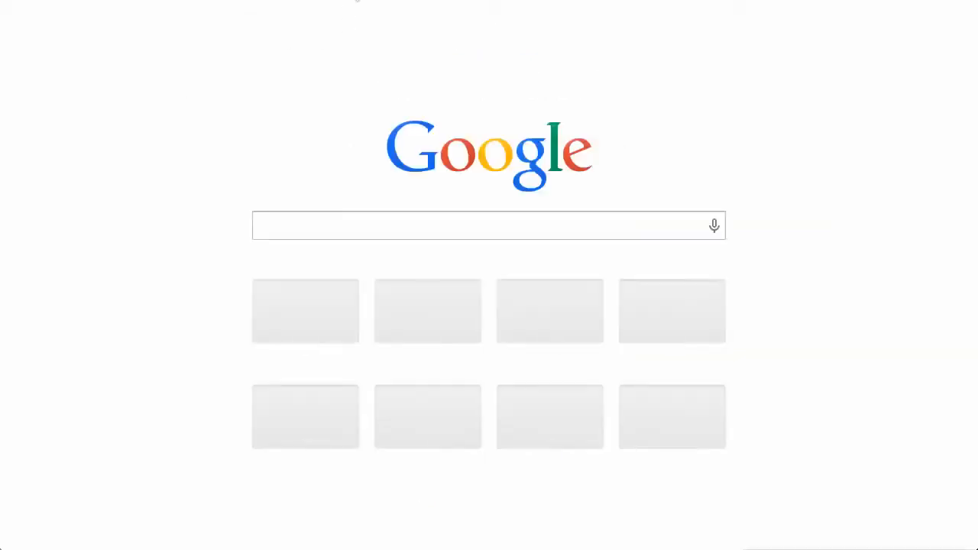
Open the first bookmarked marketing blog and show its posts in the Google 5 category.
{"action": "left_click", "coordinate": [390, 2]}
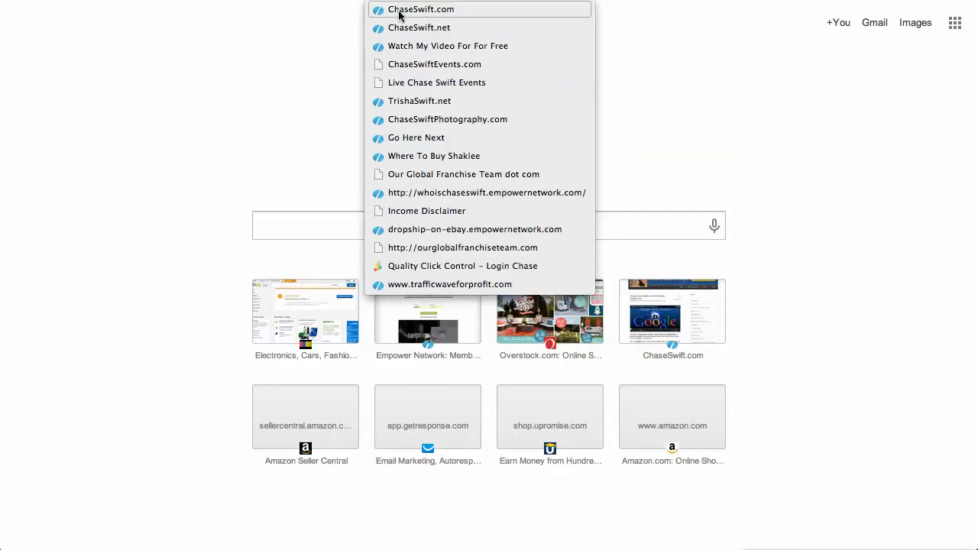
{"action": "left_click", "coordinate": [420, 10]}
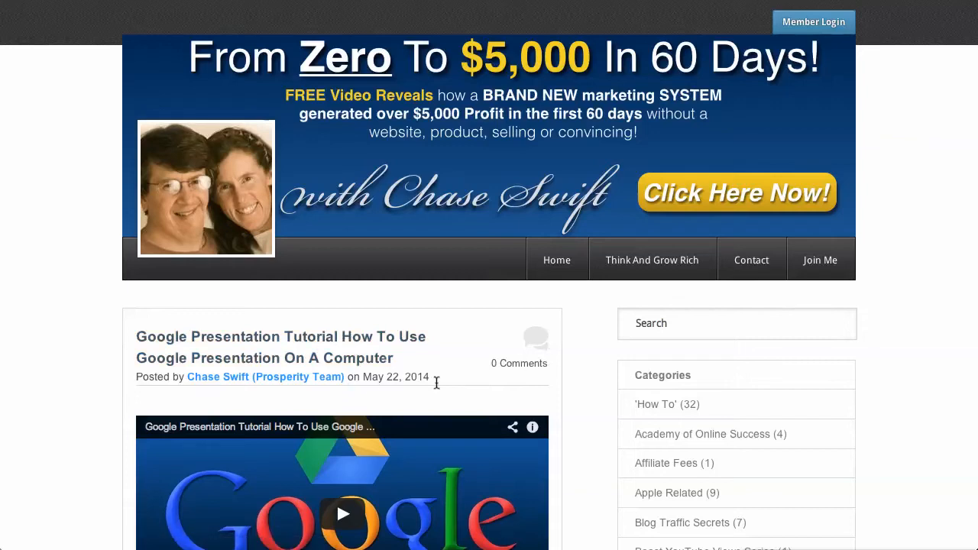
{"action": "scroll", "coordinate": [892, 414], "scroll_direction": "down", "scroll_amount": 3}
{"action": "scroll", "coordinate": [892, 413], "scroll_direction": "down", "scroll_amount": 7}
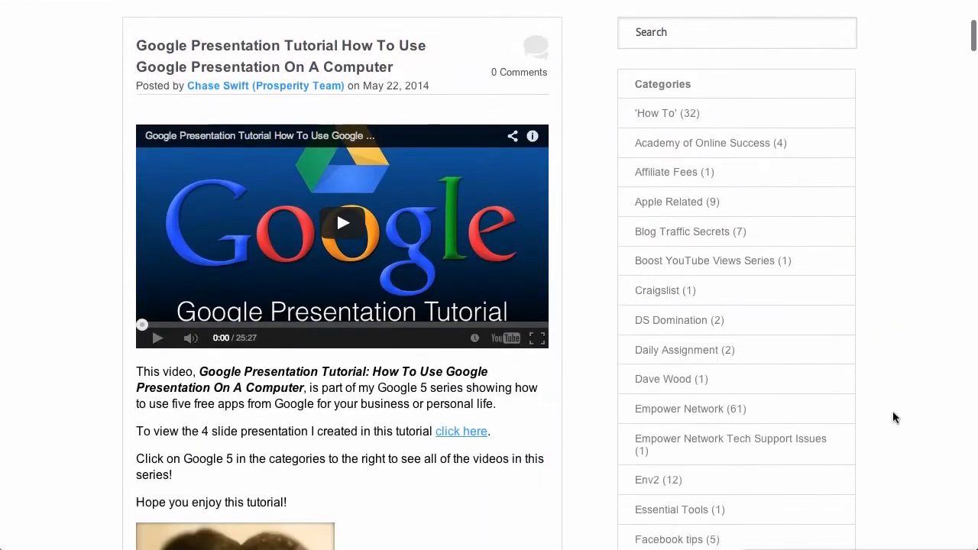
{"action": "scroll", "coordinate": [847, 409], "scroll_direction": "down", "scroll_amount": 6}
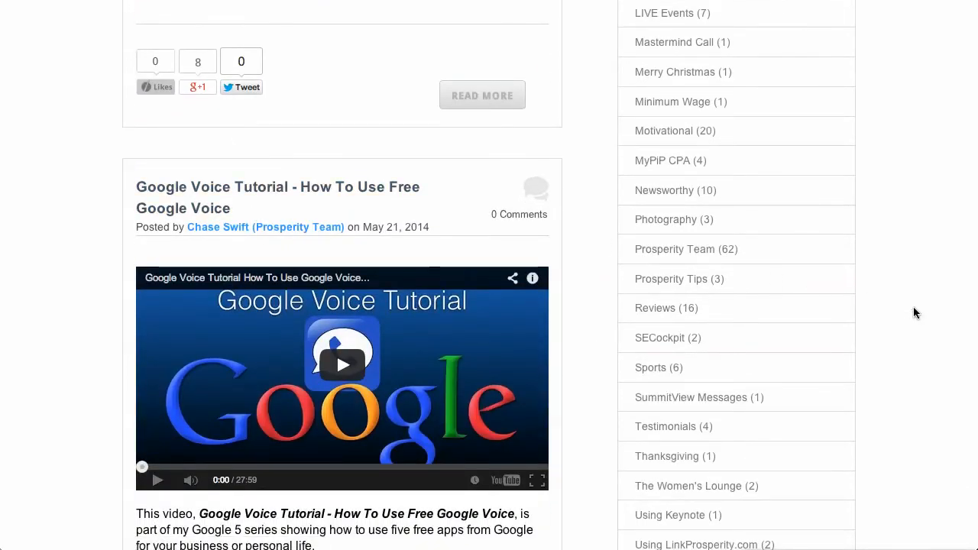
{"action": "scroll", "coordinate": [927, 308], "scroll_direction": "up", "scroll_amount": 4}
{"action": "scroll", "coordinate": [929, 315], "scroll_direction": "up", "scroll_amount": 2}
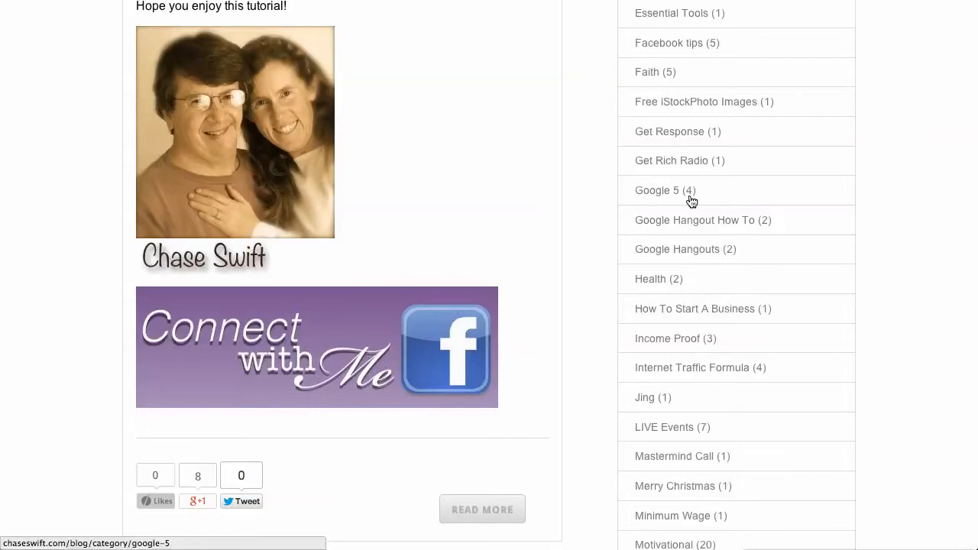
{"action": "left_click", "coordinate": [656, 194]}
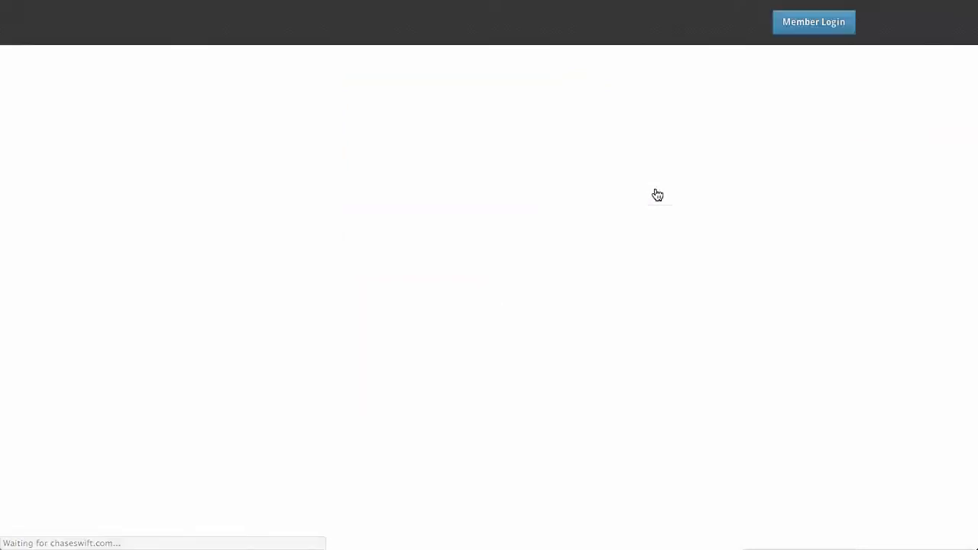
Look through the tutorial posts listed in the Google 5 category.
{"action": "scroll", "coordinate": [566, 318], "scroll_direction": "down", "scroll_amount": 4}
{"action": "scroll", "coordinate": [561, 319], "scroll_direction": "down", "scroll_amount": 8}
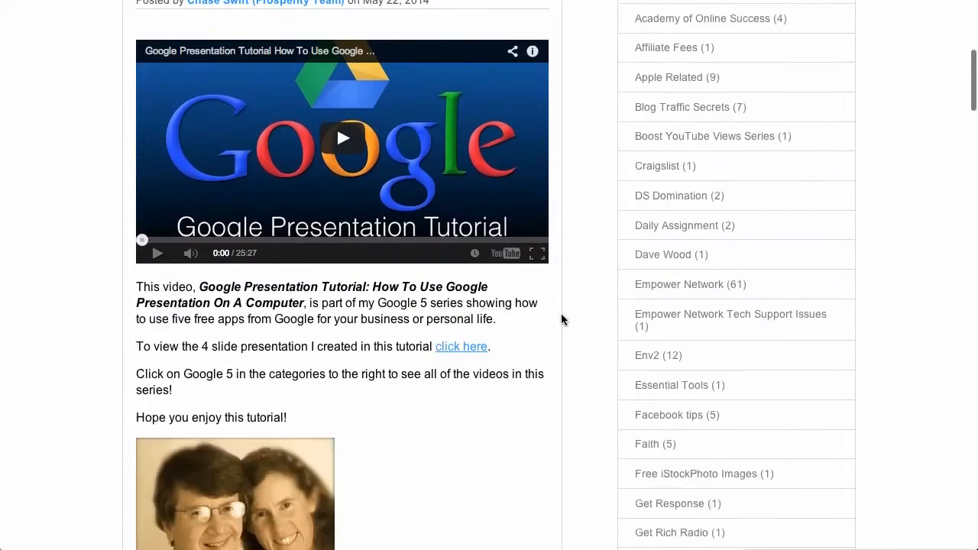
{"action": "scroll", "coordinate": [560, 319], "scroll_direction": "down", "scroll_amount": 10}
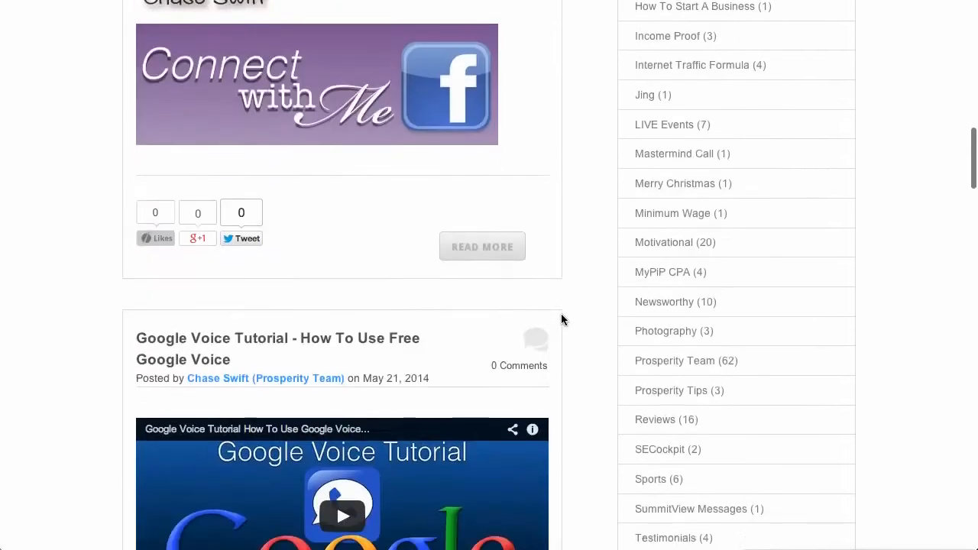
{"action": "scroll", "coordinate": [561, 320], "scroll_direction": "down", "scroll_amount": 12}
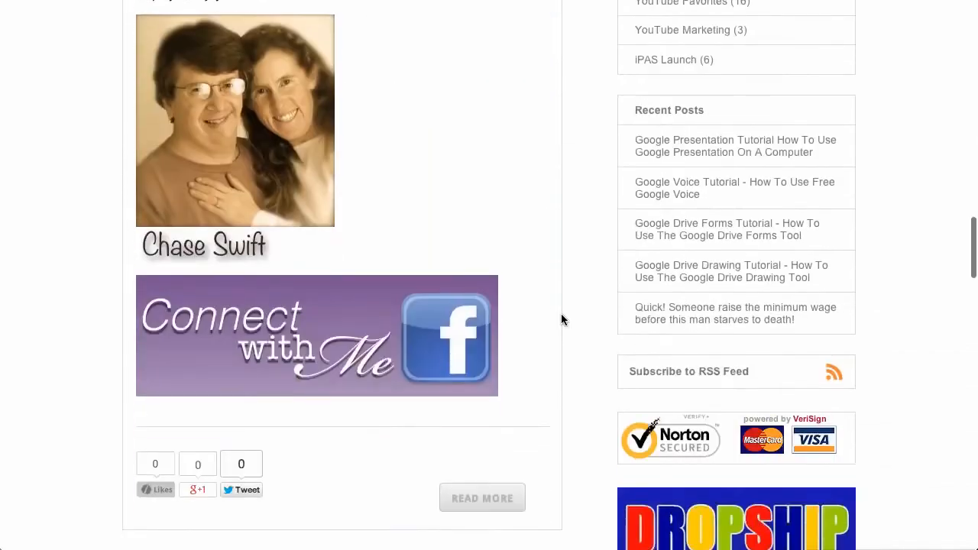
{"action": "scroll", "coordinate": [561, 319], "scroll_direction": "down", "scroll_amount": 3}
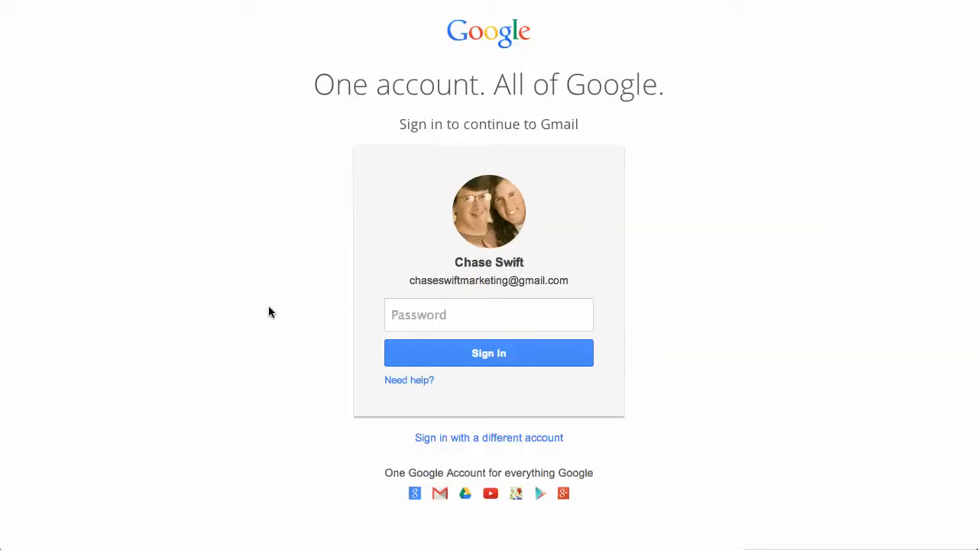
Enter the account password and sign in to Gmail.
{"action": "left_click", "coordinate": [430, 314]}
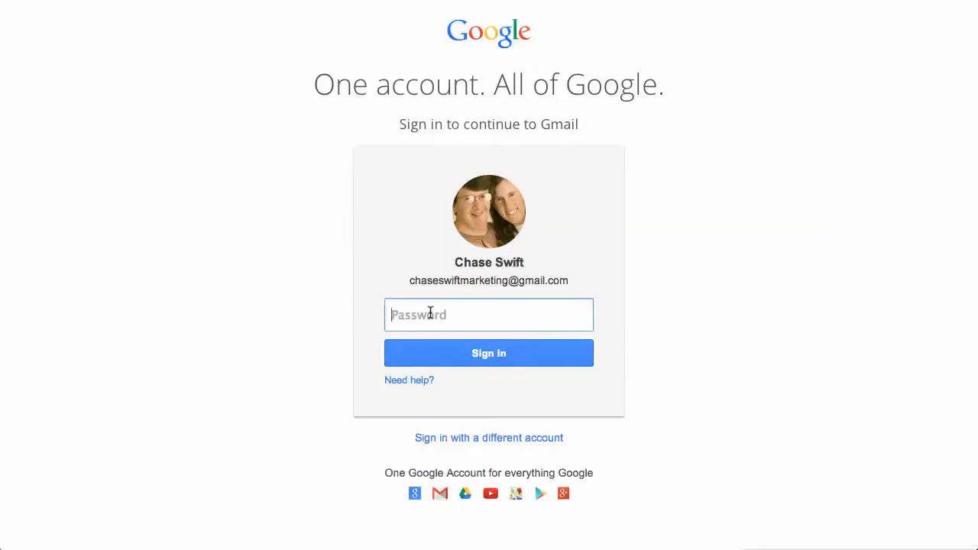
{"action": "type", "text": "•"}
{"action": "left_click", "coordinate": [500, 357]}
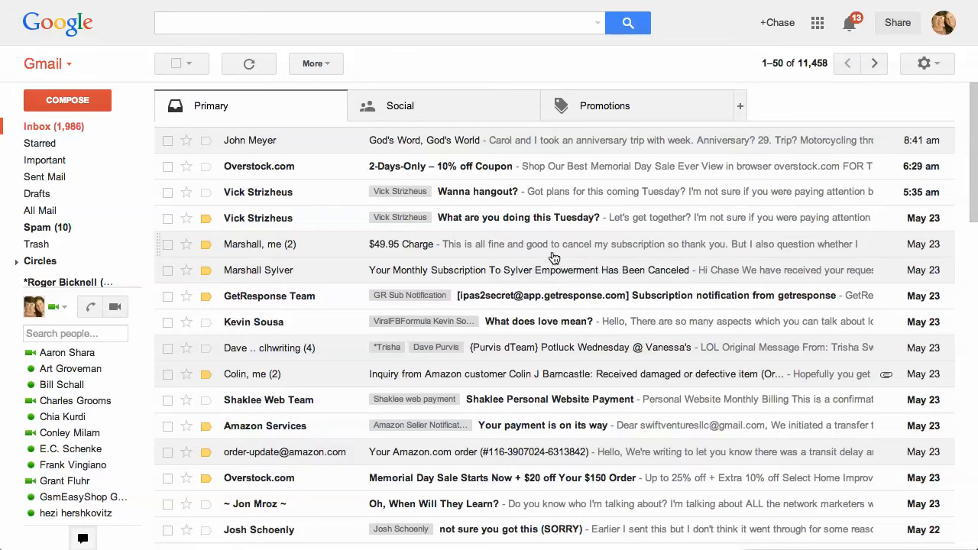
Start a blank new email and examine the automatic signature block and its colourful name image.
{"action": "left_click", "coordinate": [77, 104]}
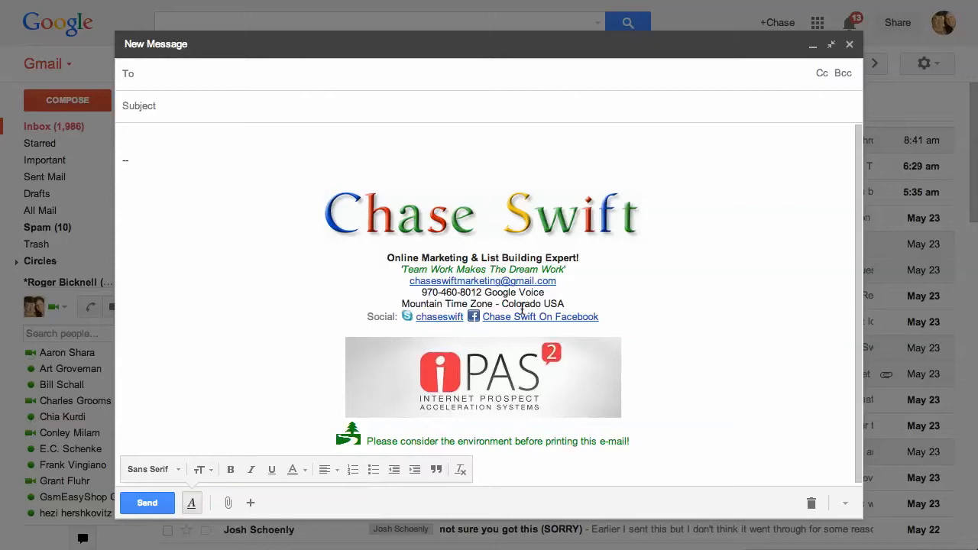
{"action": "left_click", "coordinate": [811, 505]}
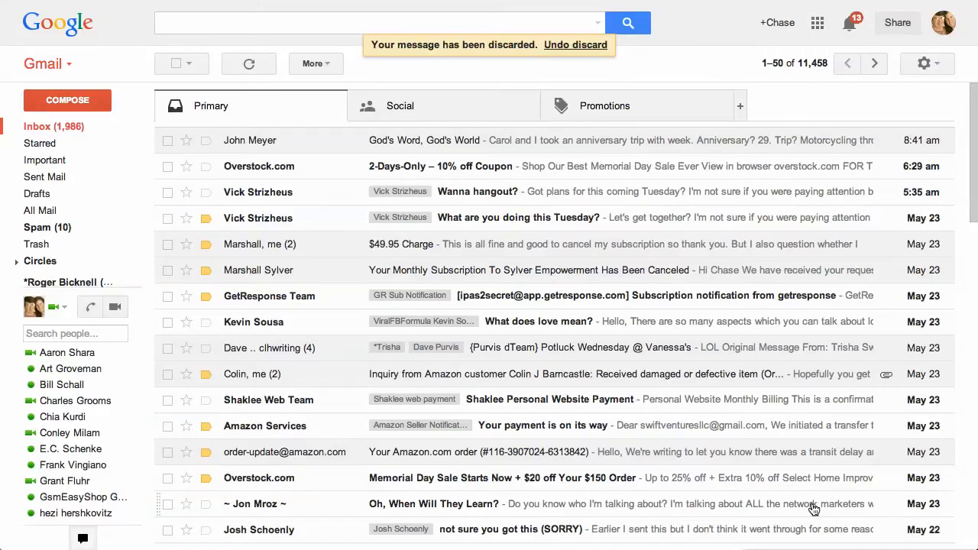
{"action": "left_click", "coordinate": [73, 105]}
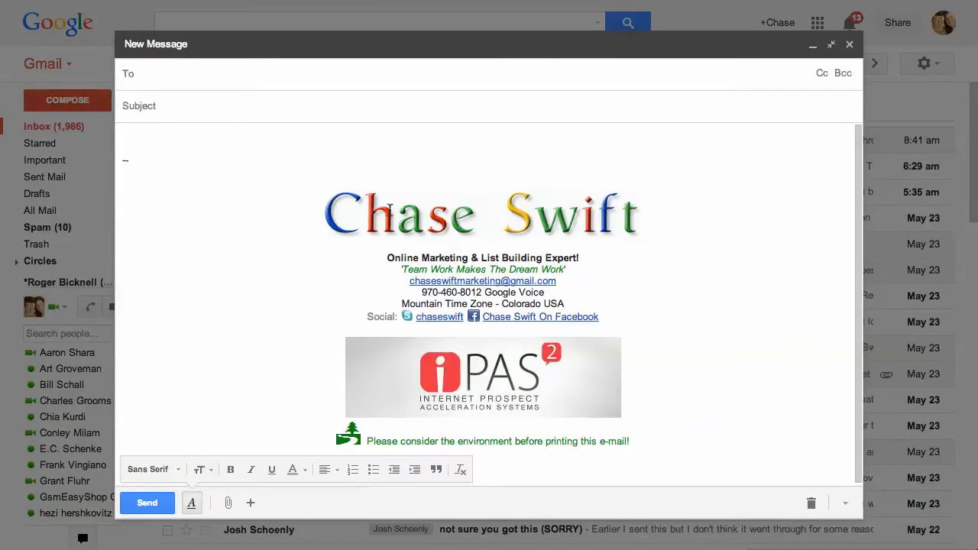
{"action": "mouse_move", "coordinate": [124, 162]}
{"action": "left_mouse_down"}
{"action": "mouse_move", "coordinate": [474, 397]}
{"action": "mouse_move", "coordinate": [645, 446]}
{"action": "left_mouse_up"}
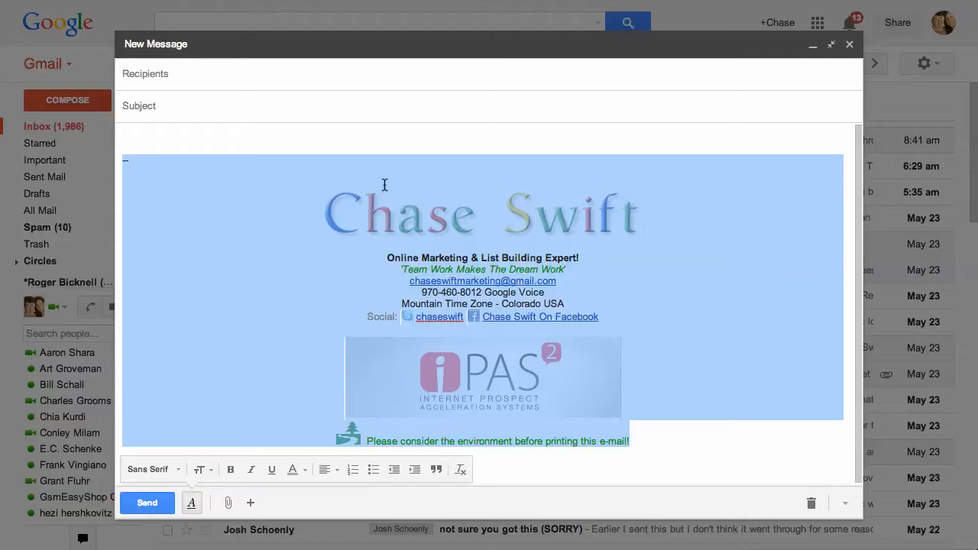
{"action": "left_click", "coordinate": [320, 137]}
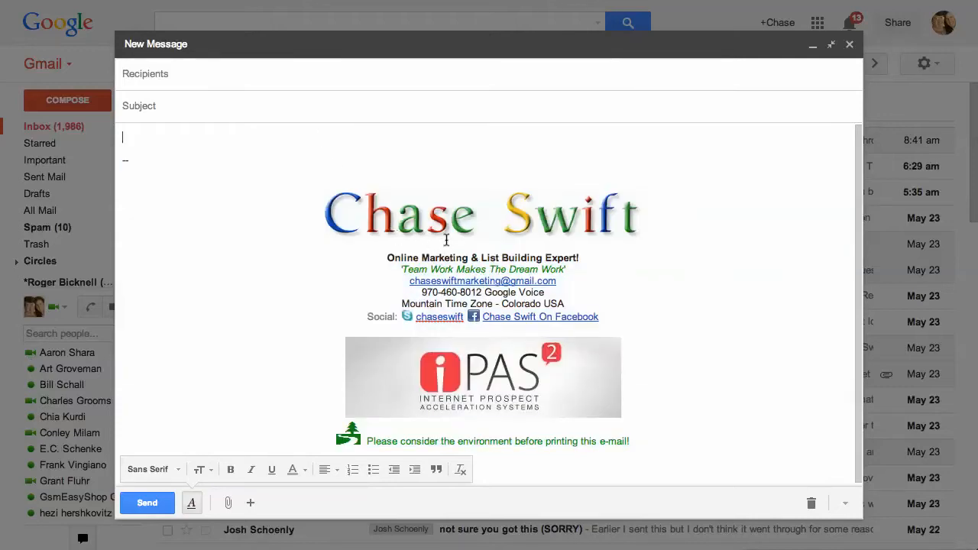
{"action": "mouse_move", "coordinate": [402, 215]}
{"action": "left_mouse_down"}
{"action": "mouse_move", "coordinate": [413, 210]}
{"action": "mouse_move", "coordinate": [399, 219]}
{"action": "mouse_move", "coordinate": [404, 211]}
{"action": "mouse_move", "coordinate": [412, 228]}
{"action": "left_mouse_up"}
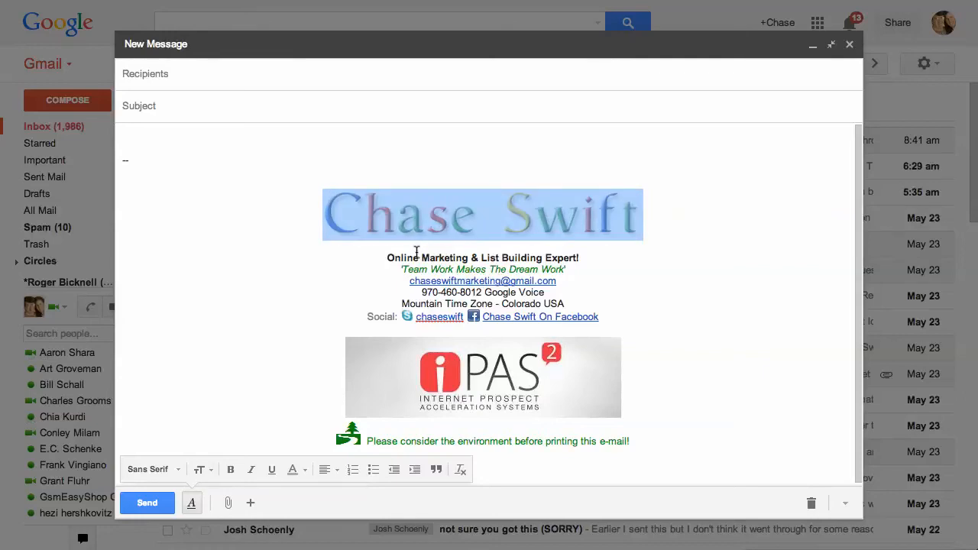
{"action": "left_click", "coordinate": [416, 251]}
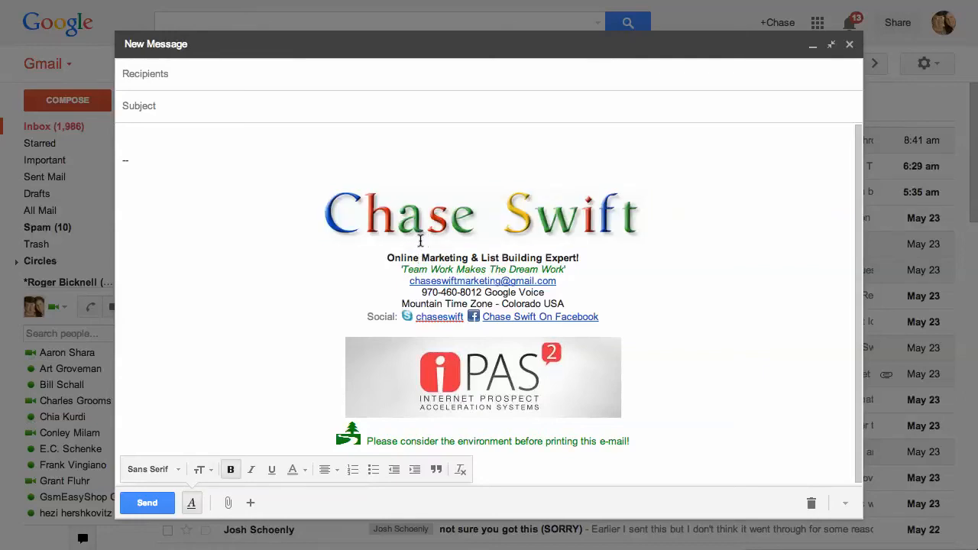
Examine the signature's contact lines and social links, and check the link attached to the iPAS2 banner image.
{"action": "left_click_drag", "start_coordinate": [387, 255], "coordinate": [617, 320]}
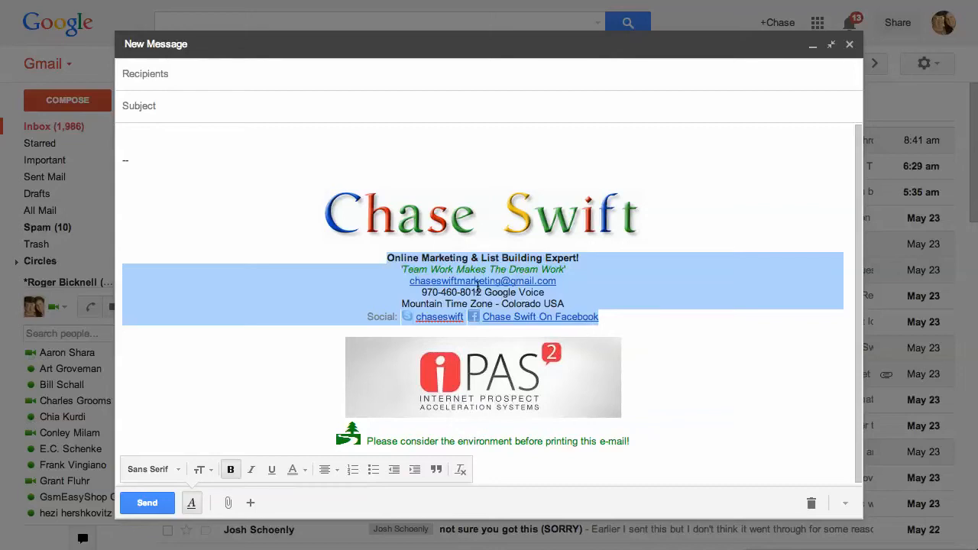
{"action": "left_click", "coordinate": [484, 257]}
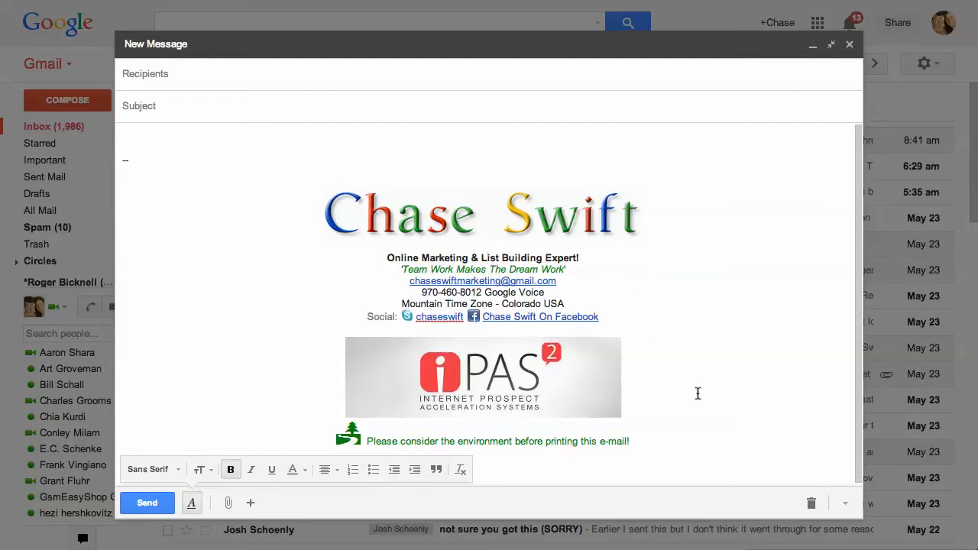
{"action": "mouse_move", "coordinate": [529, 379]}
{"action": "left_mouse_down"}
{"action": "mouse_move", "coordinate": [504, 374]}
{"action": "mouse_move", "coordinate": [524, 377]}
{"action": "left_mouse_up"}
{"action": "left_click", "coordinate": [648, 367]}
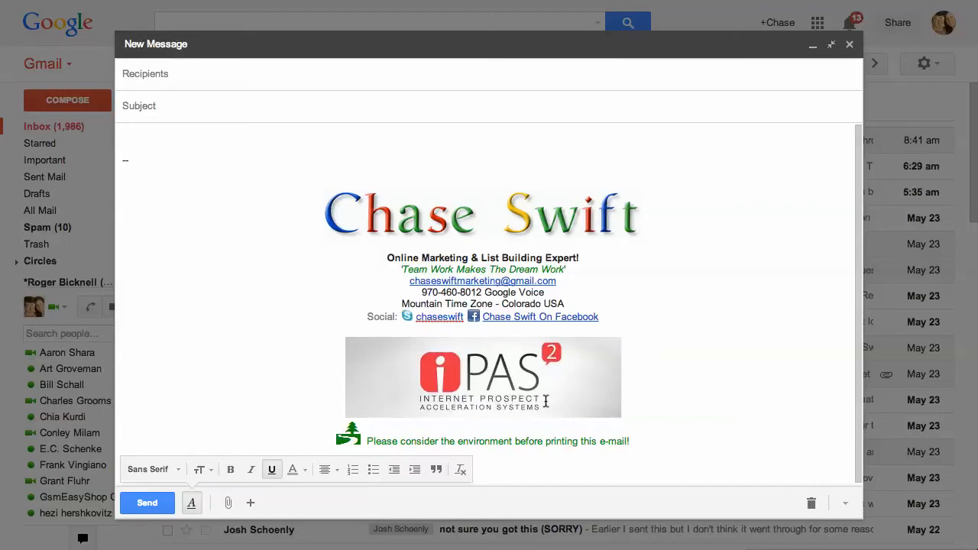
{"action": "left_click", "coordinate": [506, 373]}
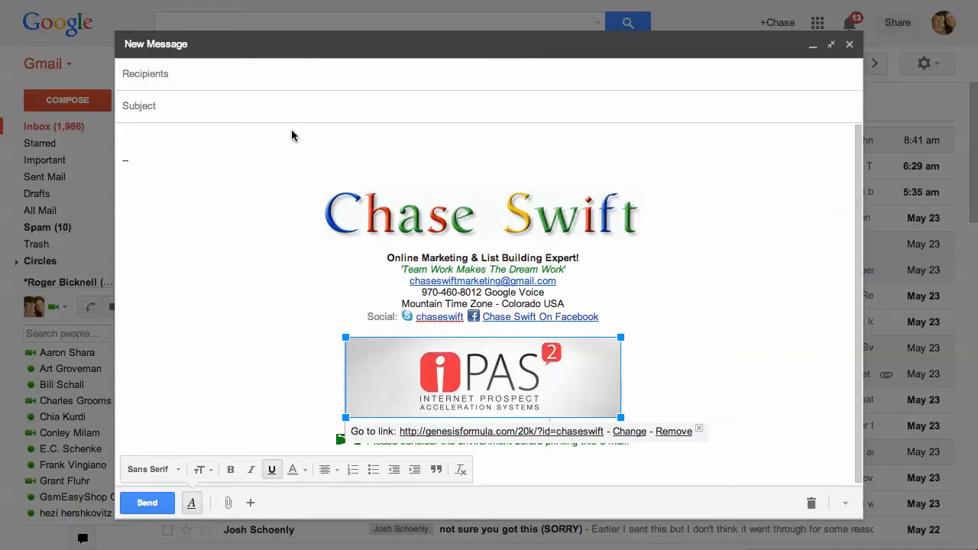
{"action": "left_click", "coordinate": [259, 129]}
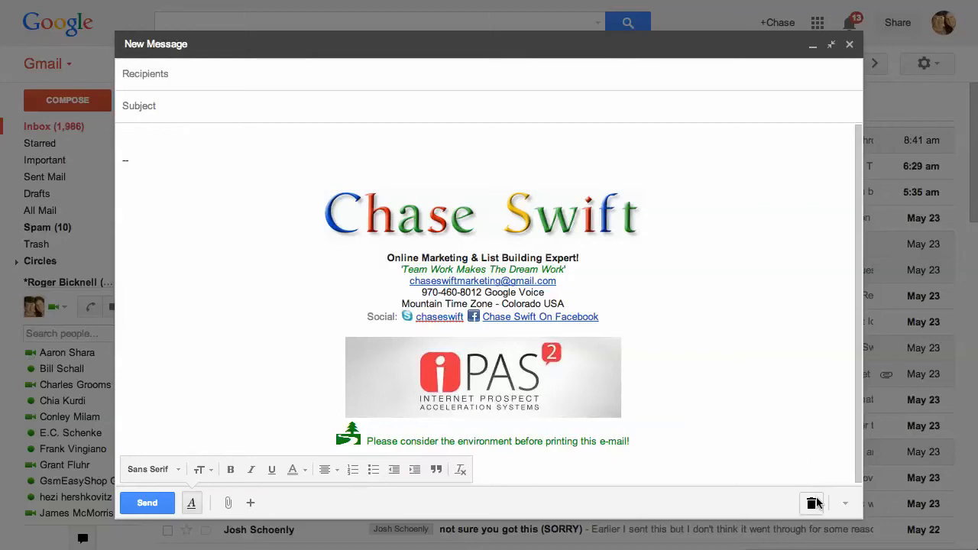
Browse the saved canned responses and insert "EZMM FAQs" into the message.
{"action": "left_click", "coordinate": [845, 504]}
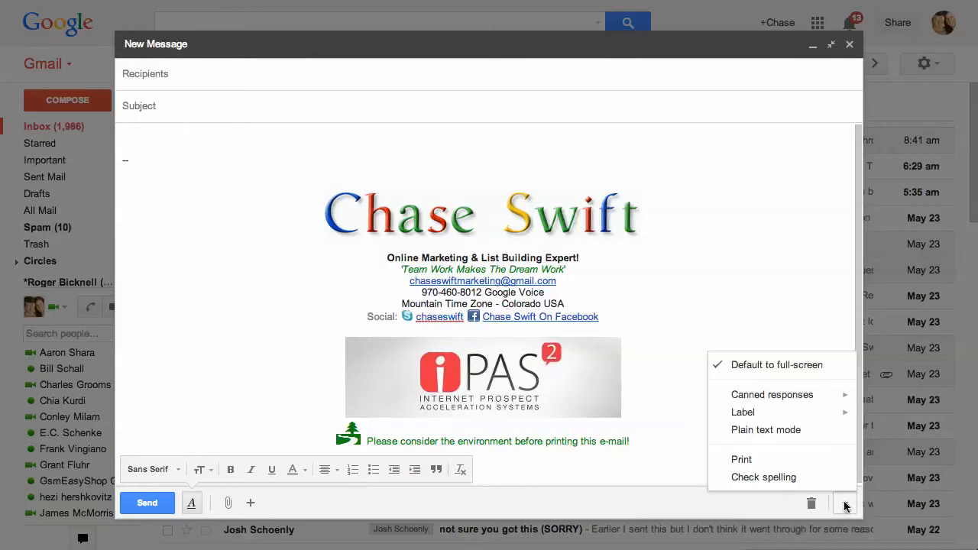
{"action": "mouse_move", "coordinate": [777, 402]}
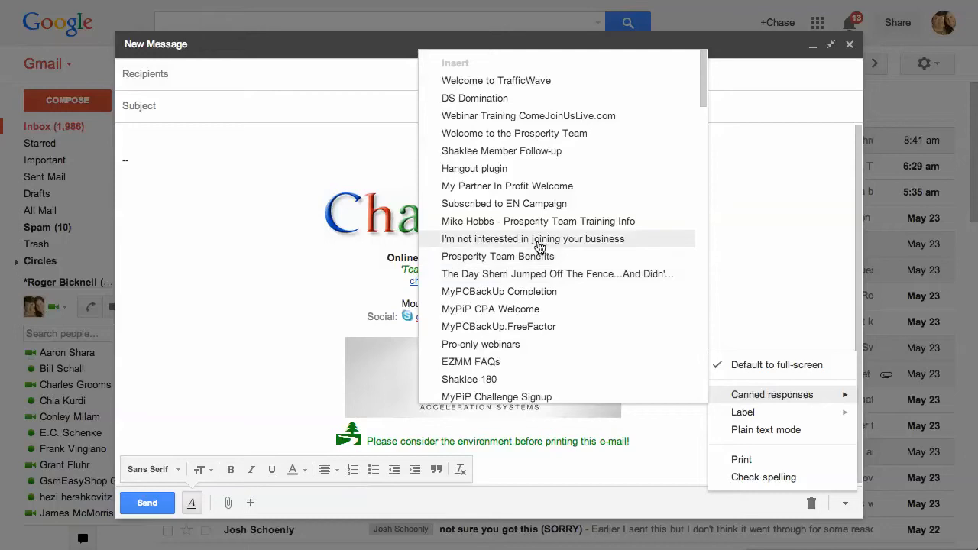
{"action": "scroll", "coordinate": [539, 246], "scroll_direction": "down", "scroll_amount": 3}
{"action": "scroll", "coordinate": [540, 246], "scroll_direction": "up", "scroll_amount": 3}
{"action": "scroll", "coordinate": [539, 246], "scroll_direction": "down", "scroll_amount": 3}
{"action": "scroll", "coordinate": [539, 246], "scroll_direction": "up", "scroll_amount": 3}
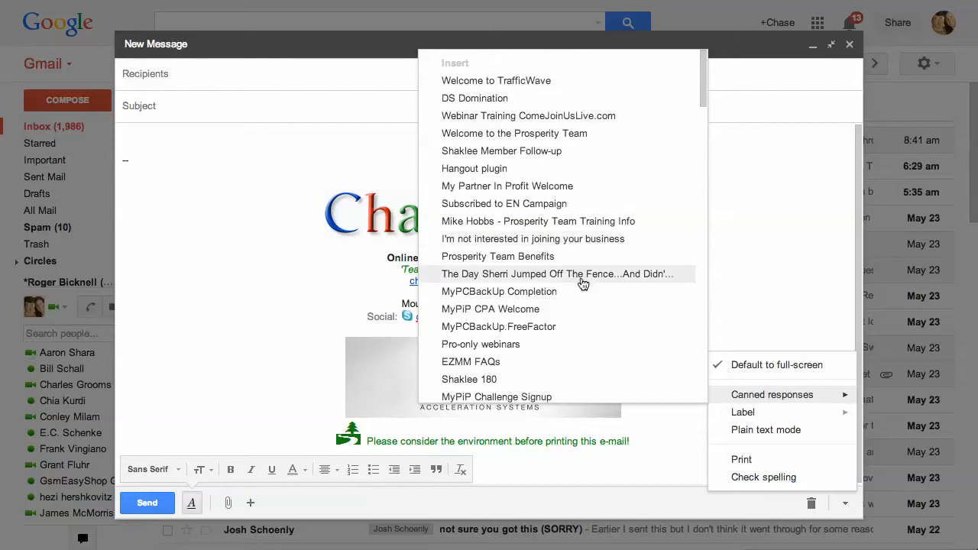
{"action": "scroll", "coordinate": [604, 305], "scroll_direction": "down", "scroll_amount": 1}
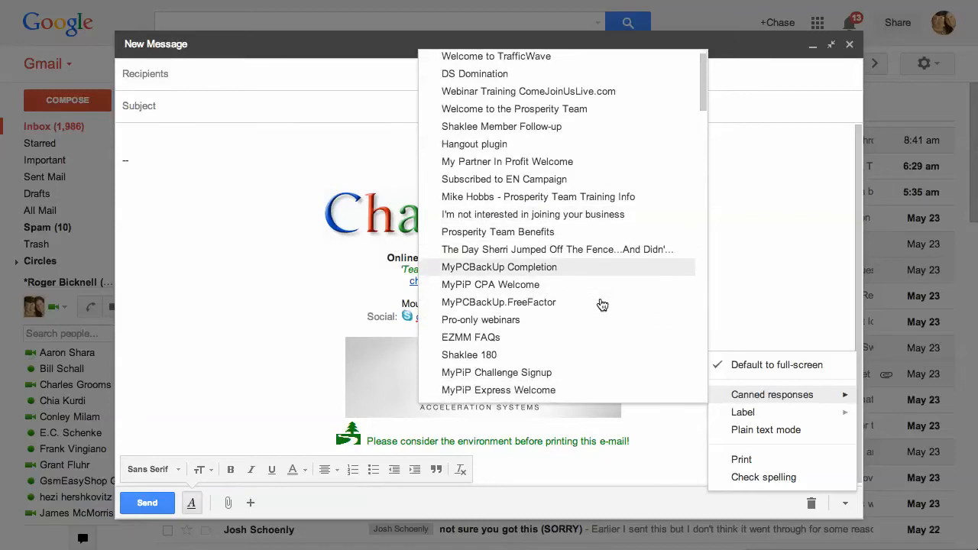
{"action": "scroll", "coordinate": [602, 305], "scroll_direction": "down", "scroll_amount": 2}
{"action": "left_click", "coordinate": [482, 309]}
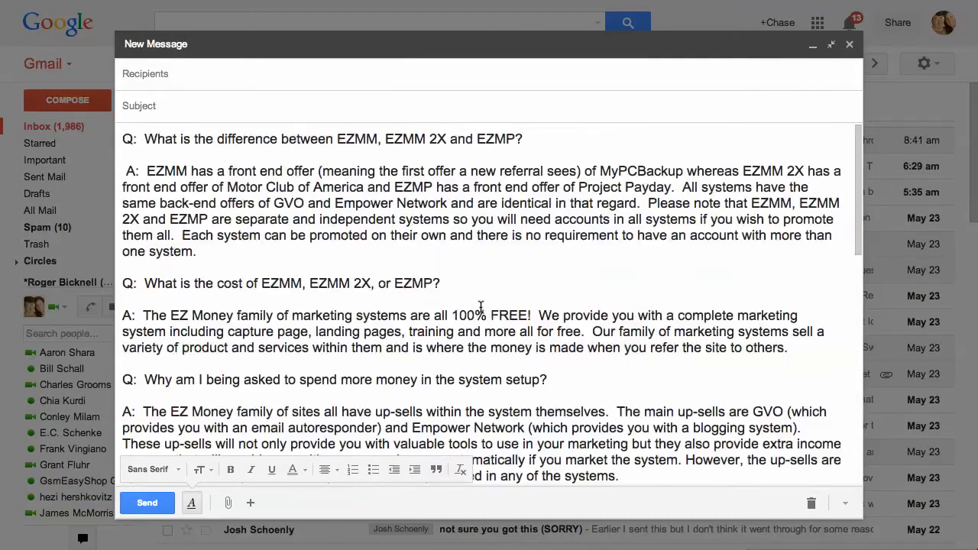
Read through the inserted EZMM questions and answers, and discard the draft.
{"action": "left_click_drag", "start_coordinate": [336, 142], "coordinate": [521, 140]}
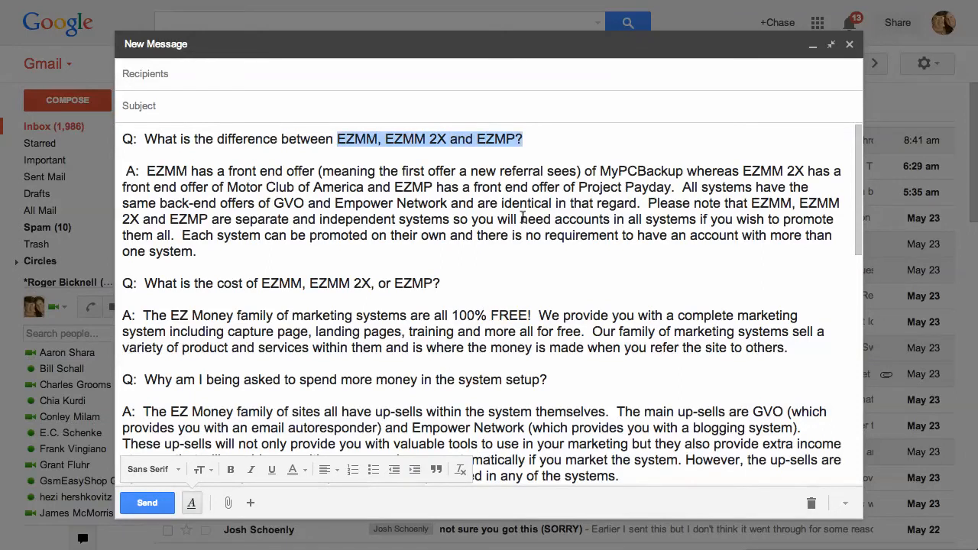
{"action": "left_click", "coordinate": [504, 218]}
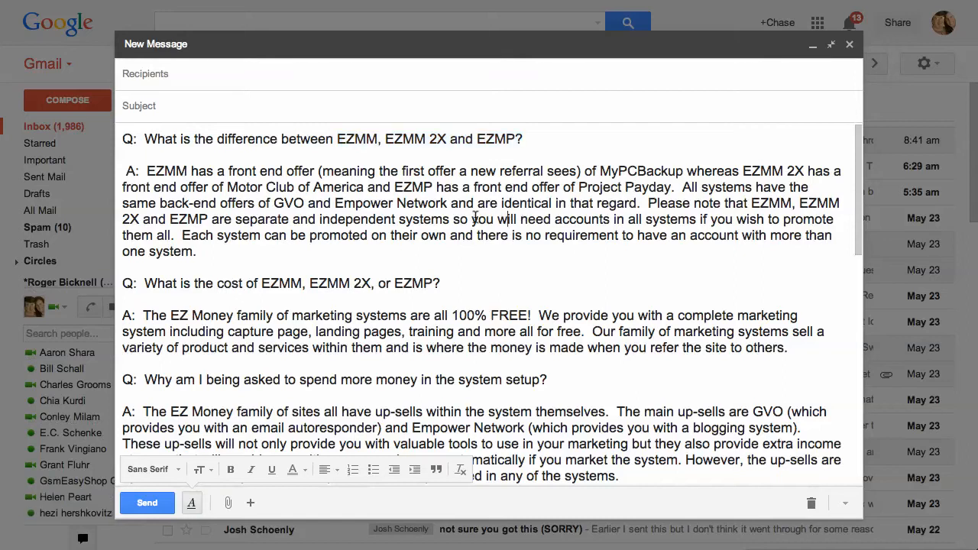
{"action": "scroll", "coordinate": [475, 217], "scroll_direction": "down", "scroll_amount": 5}
{"action": "scroll", "coordinate": [475, 217], "scroll_direction": "down", "scroll_amount": 3}
{"action": "scroll", "coordinate": [475, 218], "scroll_direction": "down", "scroll_amount": 4}
{"action": "scroll", "coordinate": [475, 218], "scroll_direction": "down", "scroll_amount": 2}
{"action": "scroll", "coordinate": [475, 218], "scroll_direction": "up", "scroll_amount": 5}
{"action": "scroll", "coordinate": [475, 217], "scroll_direction": "up", "scroll_amount": 6}
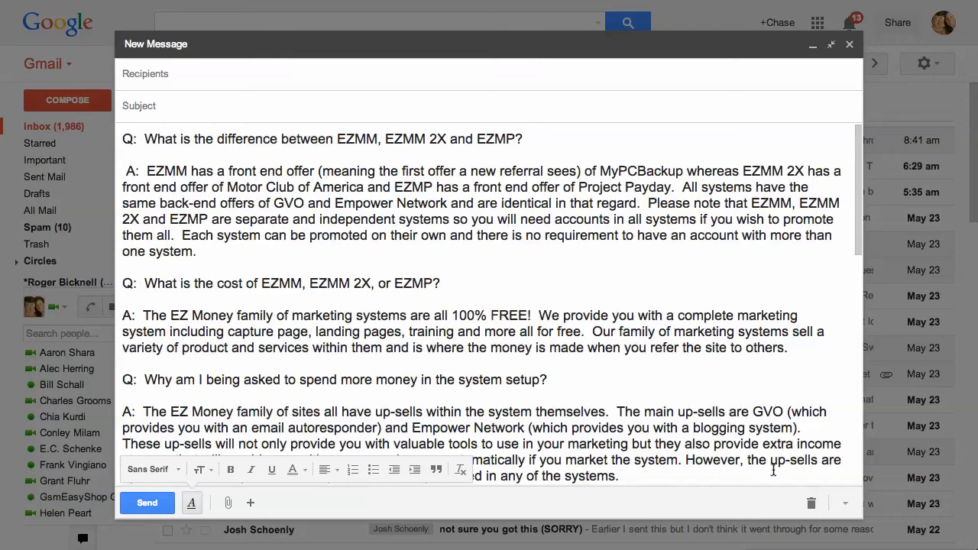
{"action": "left_click", "coordinate": [811, 505]}
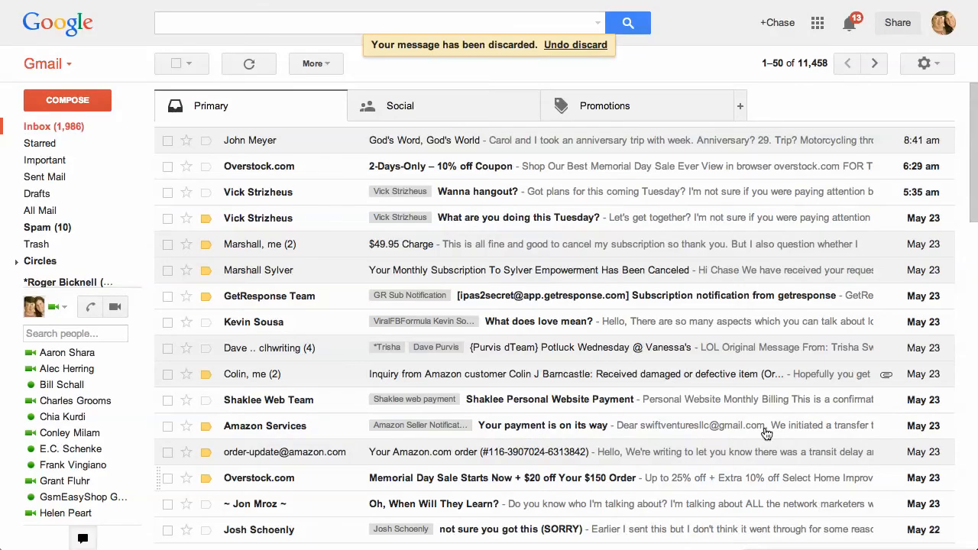
Start a new email and insert the "EZMM FAQs" canned response into its body.
{"action": "left_click", "coordinate": [76, 105]}
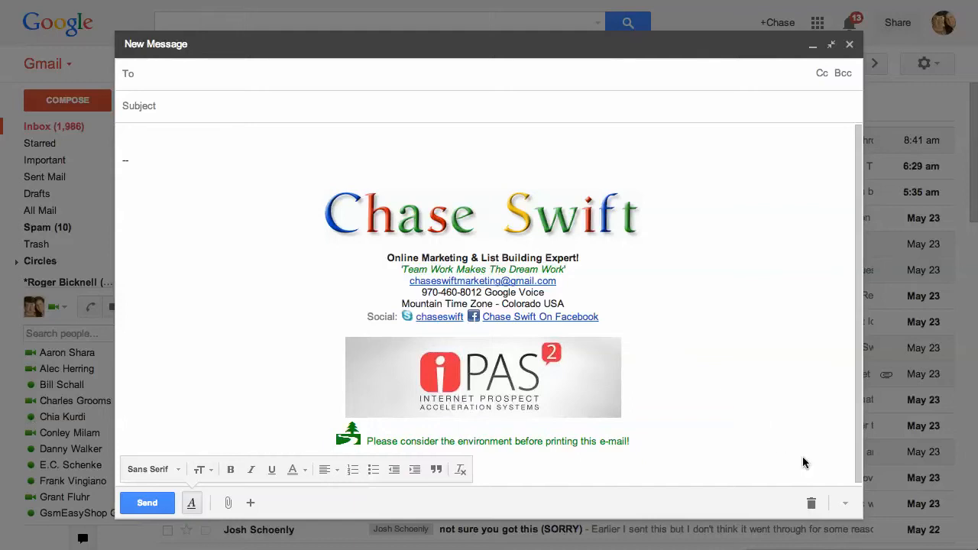
{"action": "left_click", "coordinate": [843, 504]}
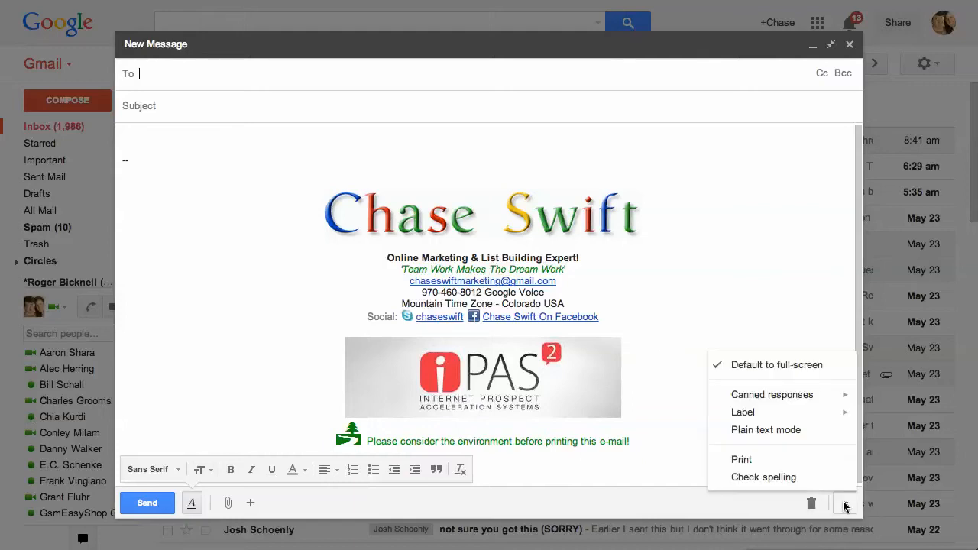
{"action": "mouse_move", "coordinate": [815, 397]}
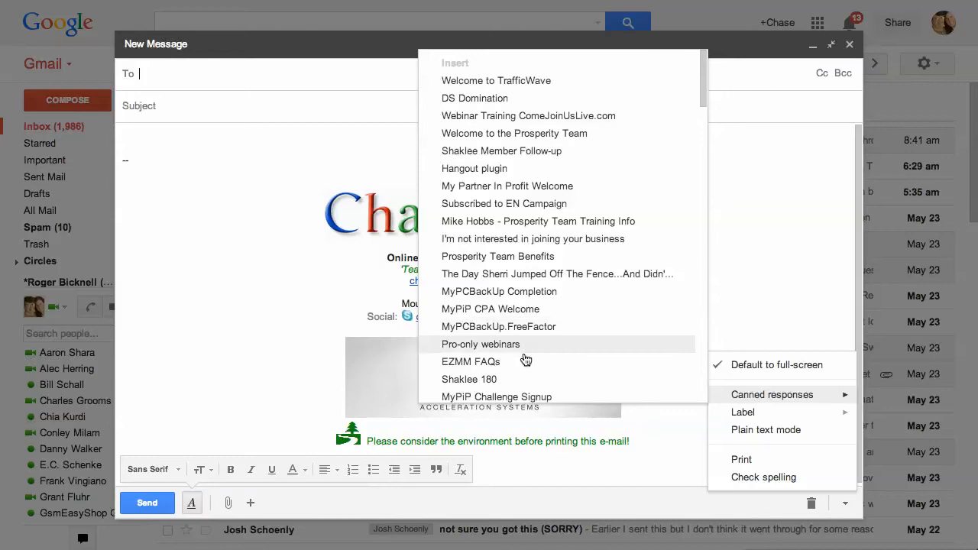
{"action": "left_click", "coordinate": [483, 362]}
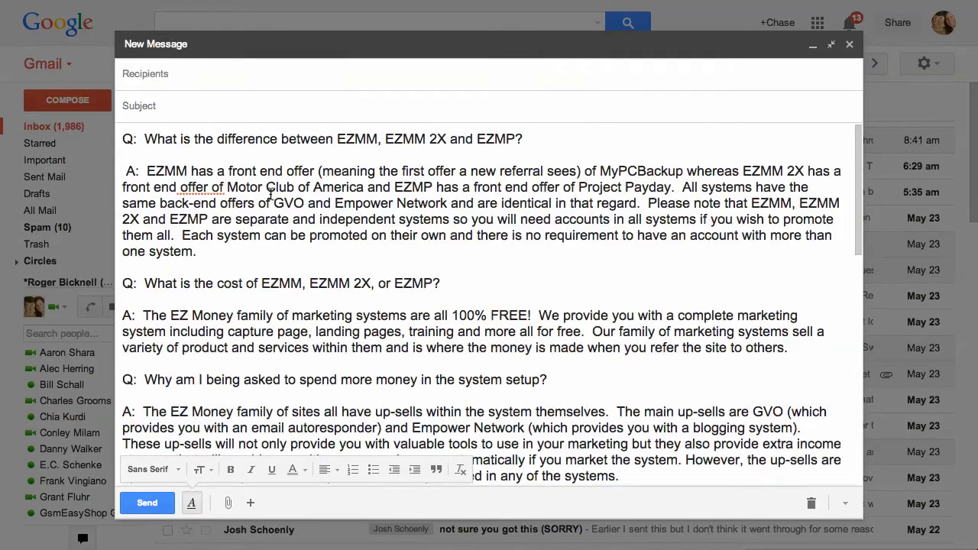
Skim the inserted FAQ text down to the signature and back to its first question, and discard the message.
{"action": "scroll", "coordinate": [333, 219], "scroll_direction": "down", "scroll_amount": 4}
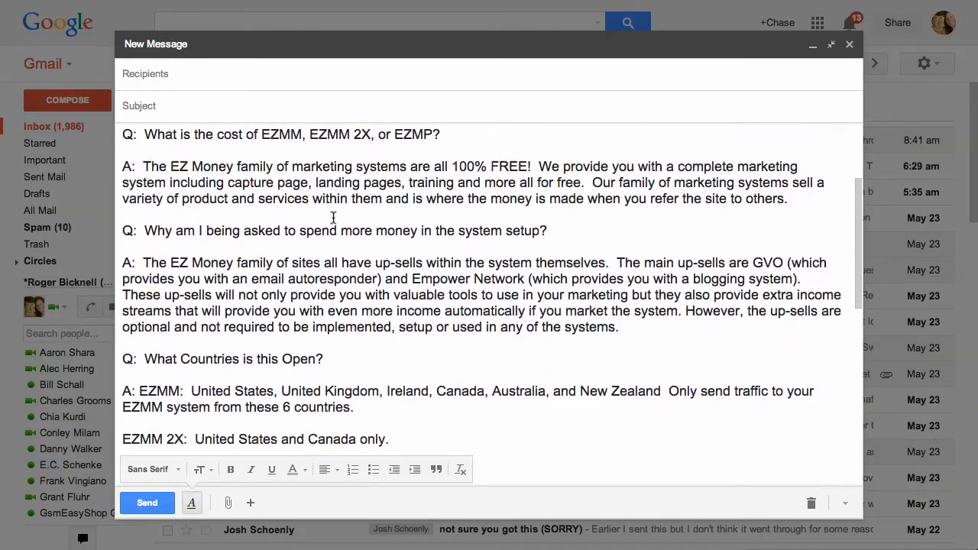
{"action": "scroll", "coordinate": [333, 219], "scroll_direction": "down", "scroll_amount": 8}
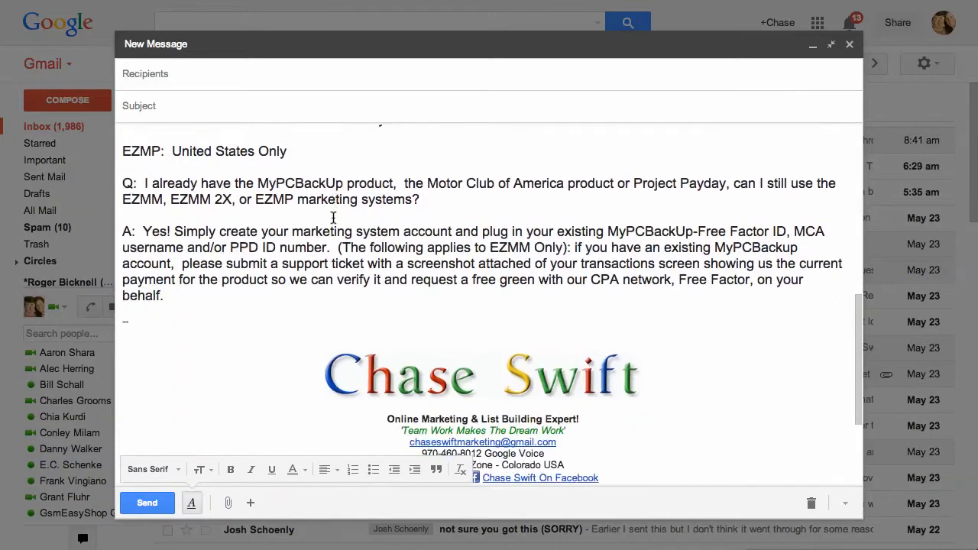
{"action": "scroll", "coordinate": [333, 219], "scroll_direction": "up", "scroll_amount": 4}
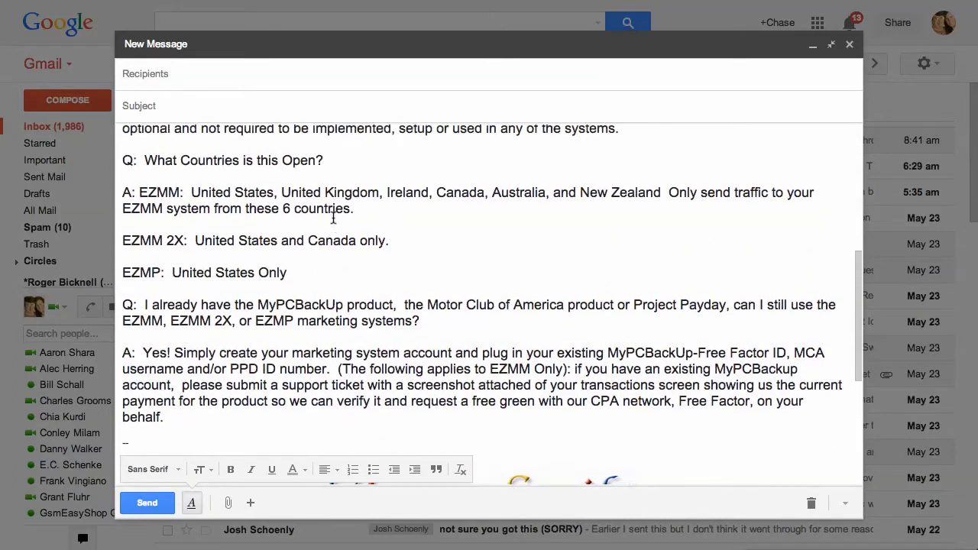
{"action": "scroll", "coordinate": [333, 218], "scroll_direction": "up", "scroll_amount": 10}
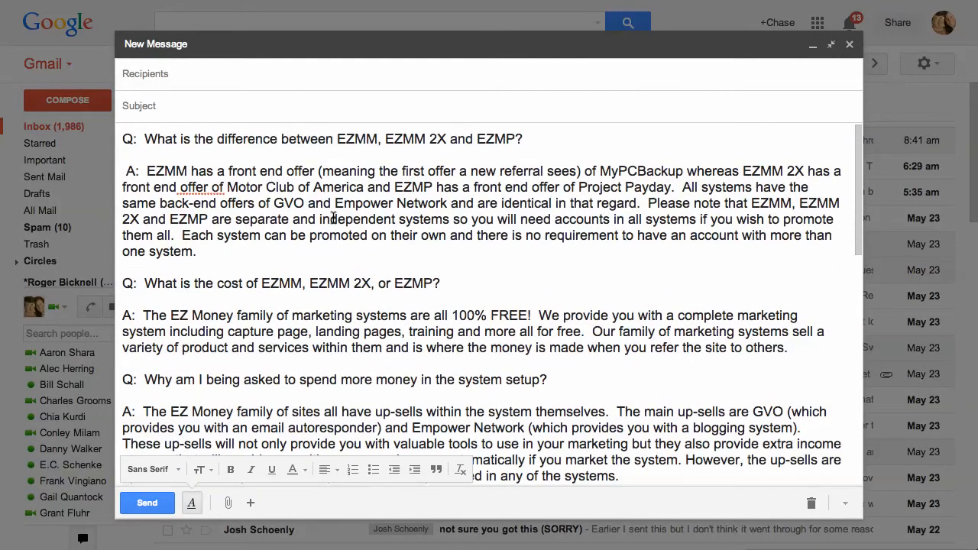
{"action": "left_click", "coordinate": [812, 505]}
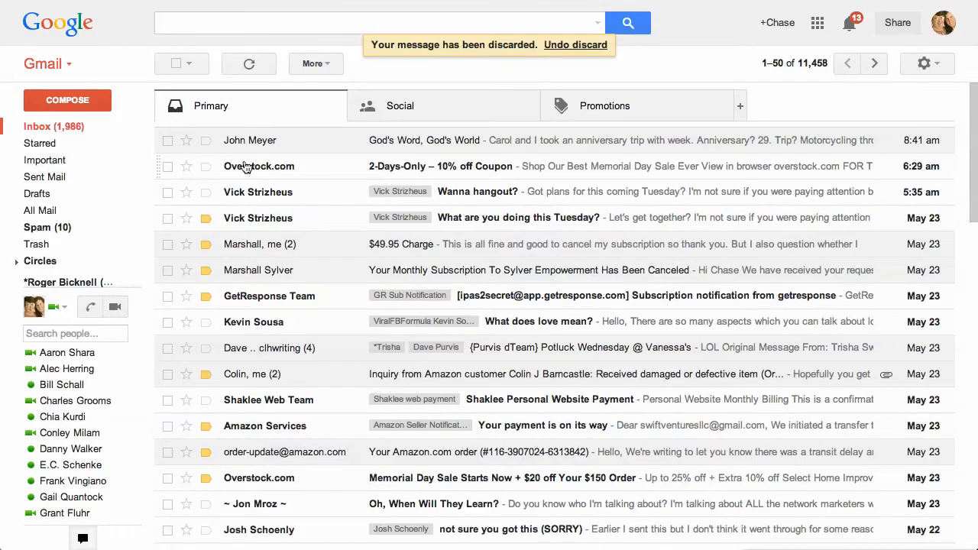
Bring up the list of saved canned responses in another new email, and discard the message without inserting one.
{"action": "left_click", "coordinate": [76, 99]}
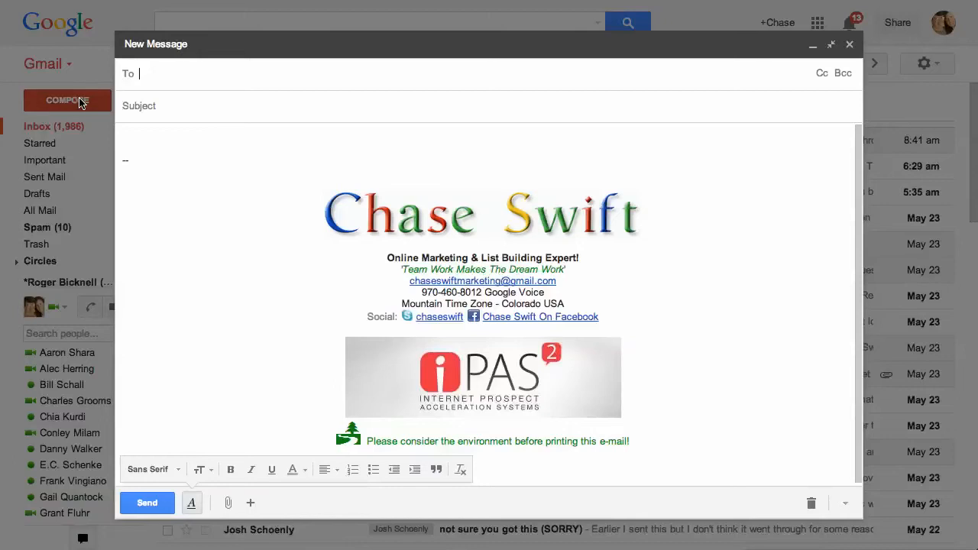
{"action": "left_click", "coordinate": [845, 503]}
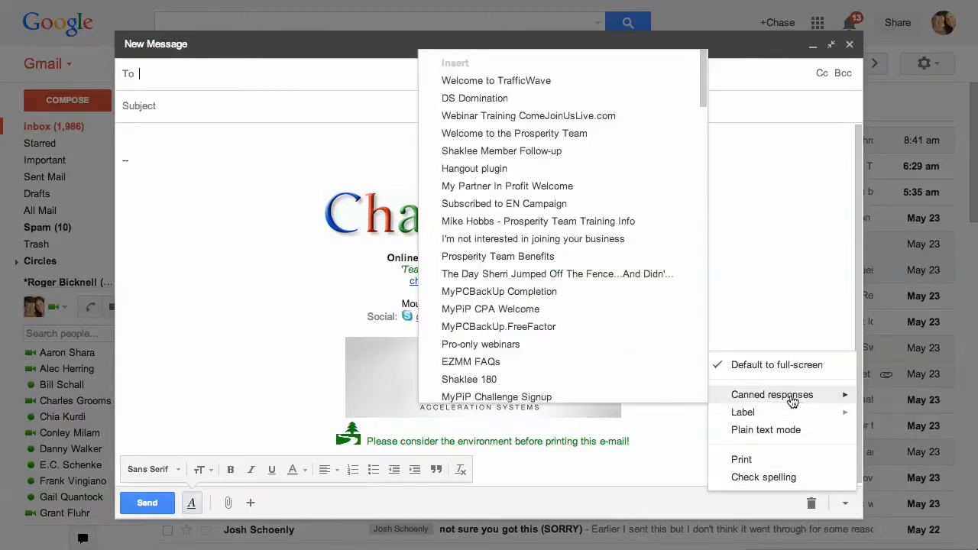
{"action": "left_click", "coordinate": [811, 505]}
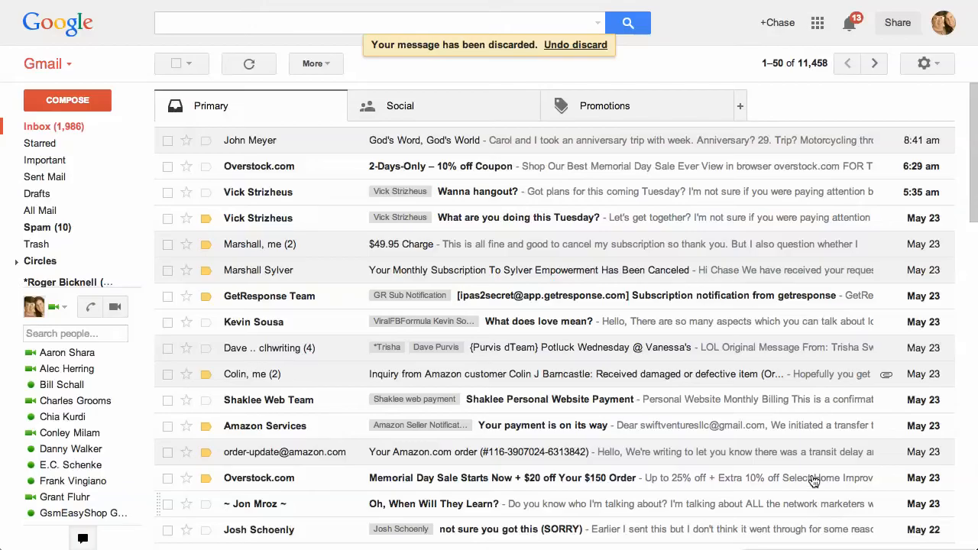
Open the Labs page of the mail settings and highlight the Canned Responses lab's name.
{"action": "left_click", "coordinate": [924, 66]}
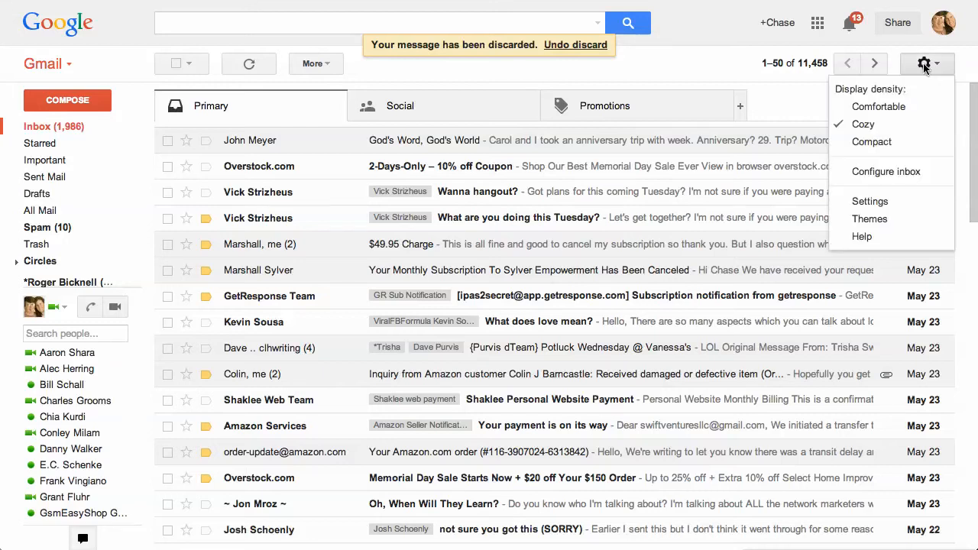
{"action": "left_click", "coordinate": [869, 202]}
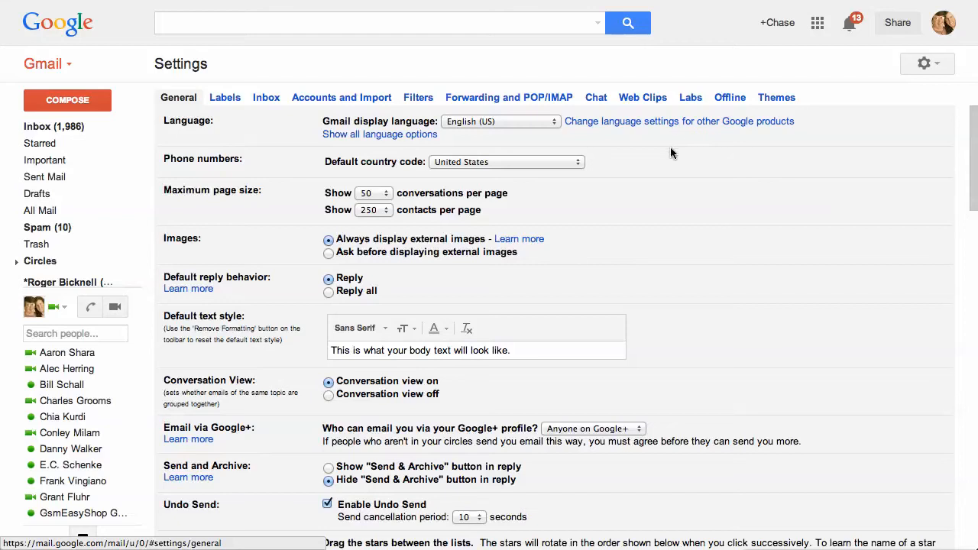
{"action": "left_click", "coordinate": [690, 99]}
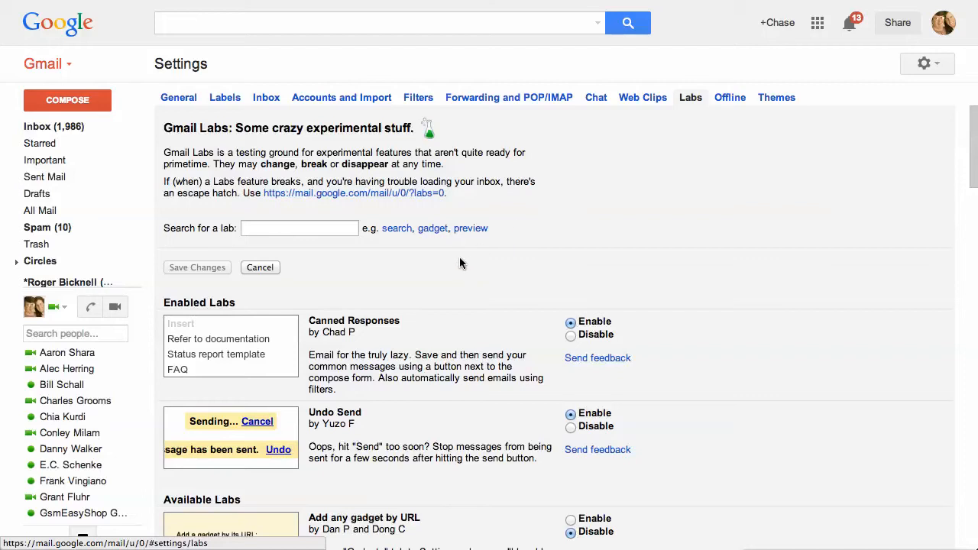
{"action": "left_click_drag", "start_coordinate": [401, 321], "coordinate": [311, 322]}
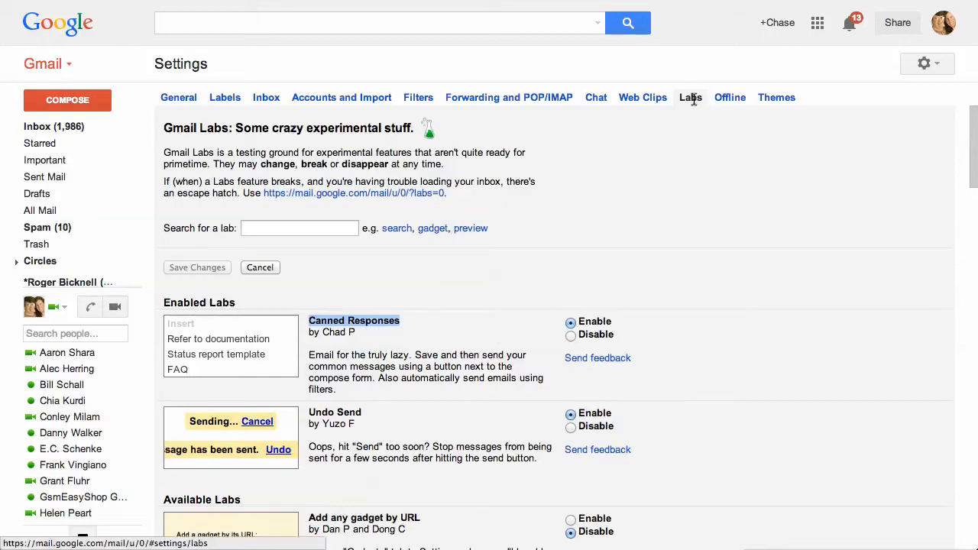
Look through the available labs, the Enable option for Canned Responses and the Save Changes option at the end of the page.
{"action": "scroll", "coordinate": [424, 439], "scroll_direction": "down", "scroll_amount": 5}
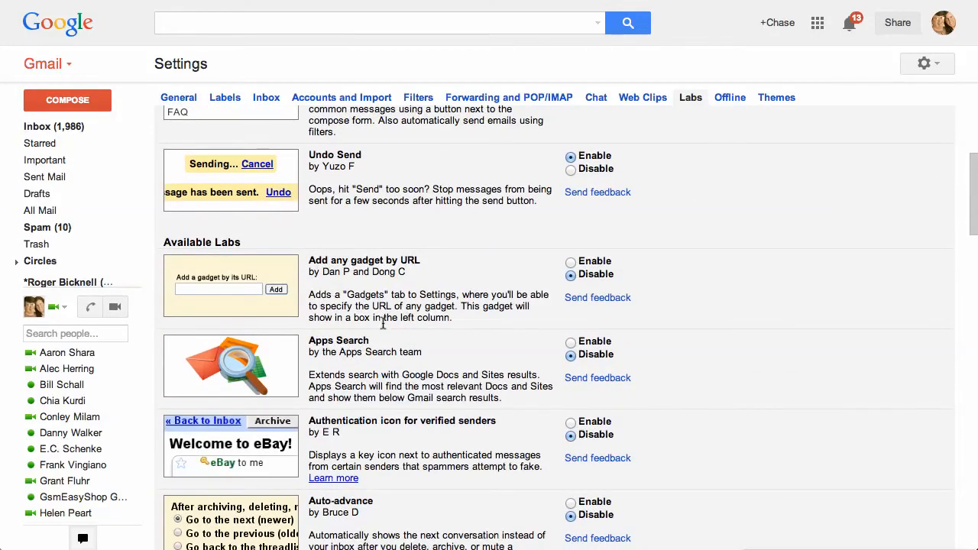
{"action": "scroll", "coordinate": [386, 321], "scroll_direction": "down", "scroll_amount": 8}
{"action": "scroll", "coordinate": [380, 329], "scroll_direction": "down", "scroll_amount": 1}
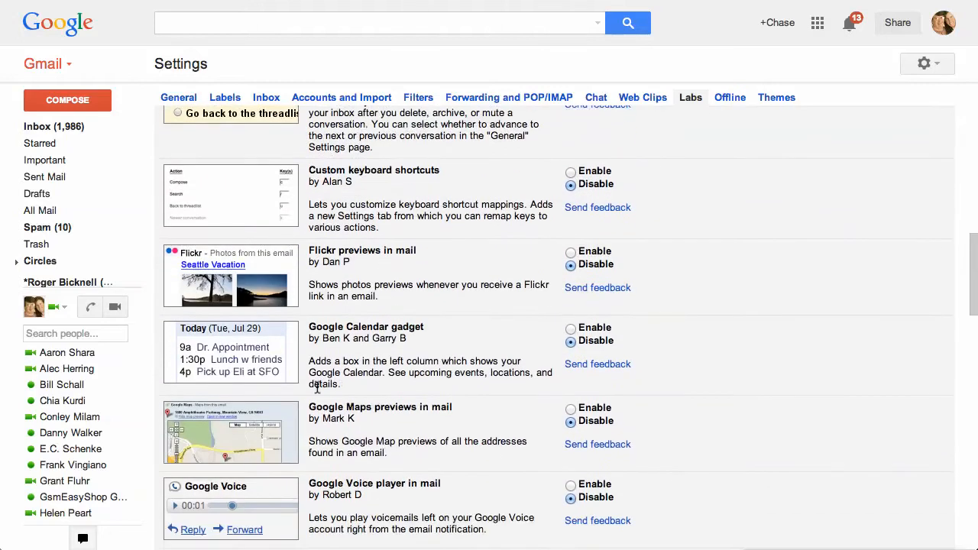
{"action": "scroll", "coordinate": [434, 389], "scroll_direction": "up", "scroll_amount": 13}
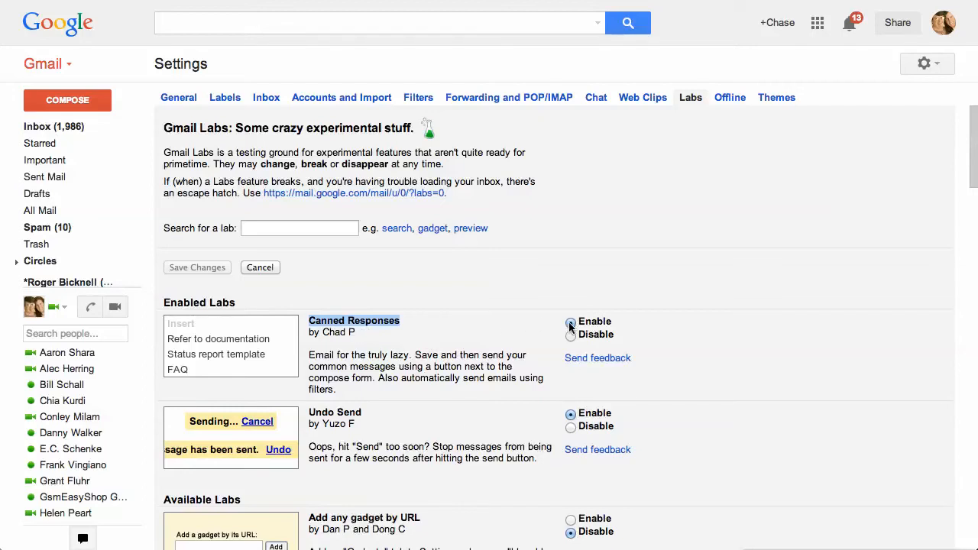
{"action": "scroll", "coordinate": [803, 412], "scroll_direction": "down", "scroll_amount": 15}
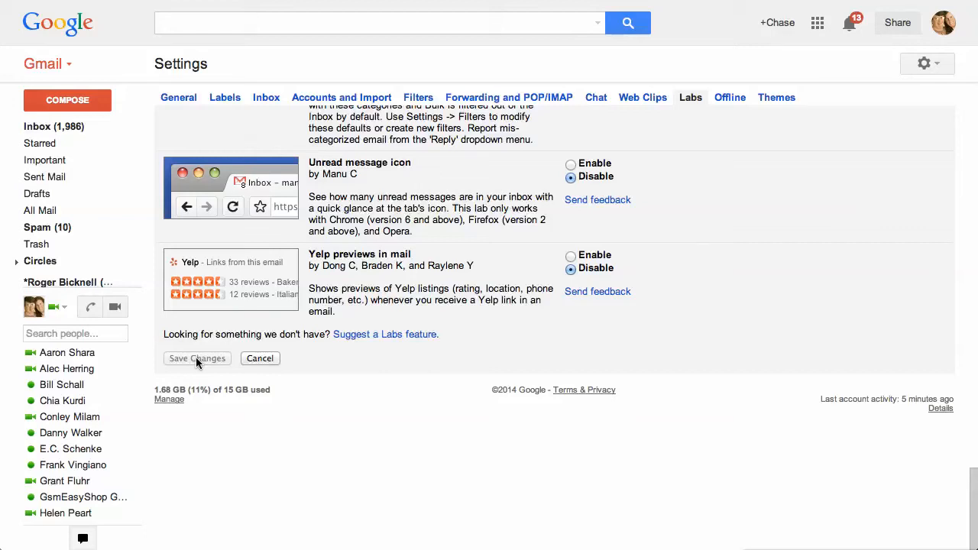
Return to the inbox, start a new email and delete the whole signature from its body.
{"action": "left_click", "coordinate": [60, 131]}
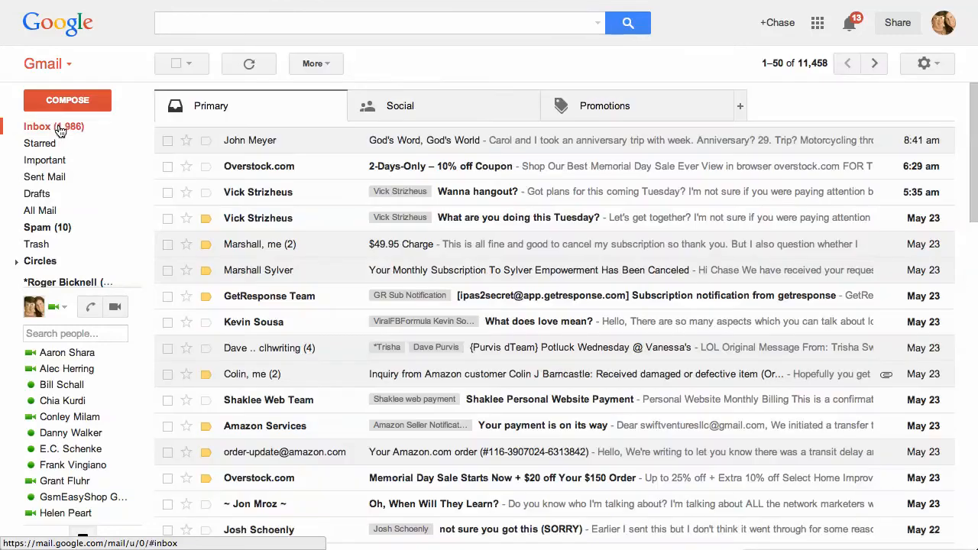
{"action": "left_click", "coordinate": [67, 100]}
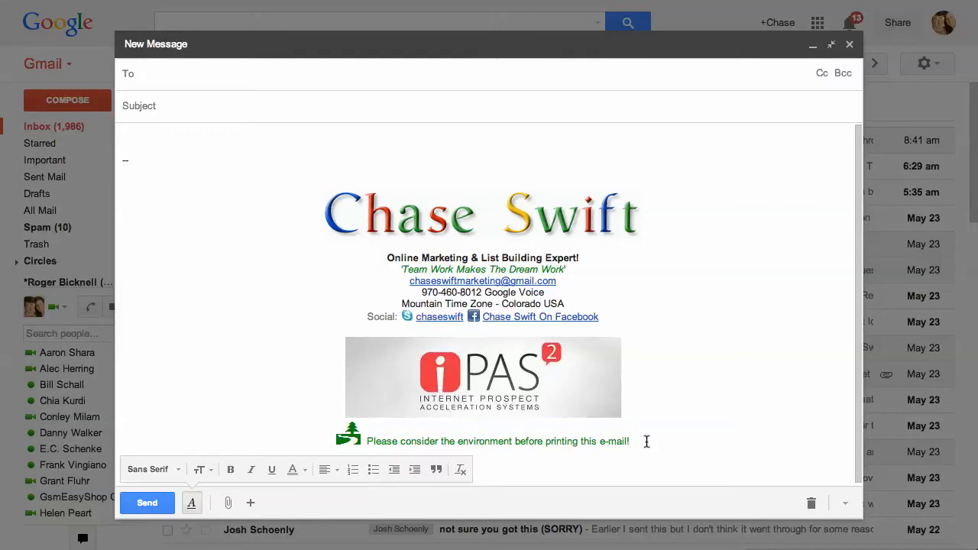
{"action": "mouse_move", "coordinate": [646, 440]}
{"action": "left_mouse_down"}
{"action": "mouse_move", "coordinate": [234, 170]}
{"action": "mouse_move", "coordinate": [104, 144]}
{"action": "mouse_move", "coordinate": [101, 118]}
{"action": "left_mouse_up"}
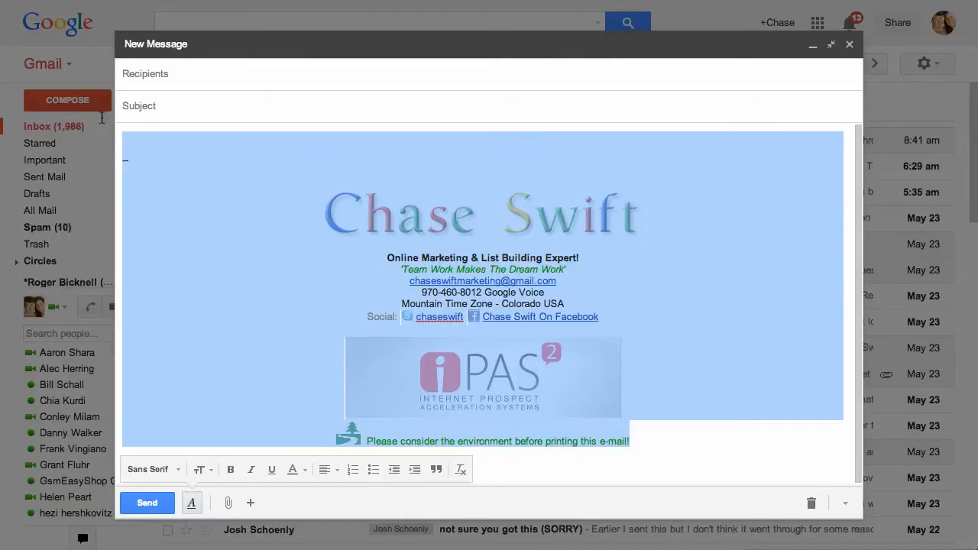
{"action": "key", "text": "Delete"}
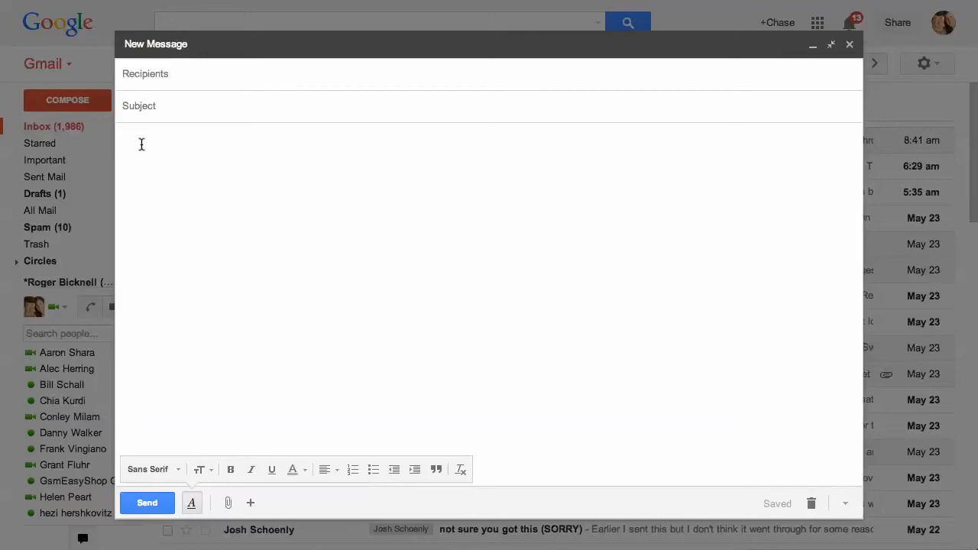
Write "Whatever you type can be saved as a canned response!" in the message body and set its text size to Large.
{"action": "type", "text": "Wha"}
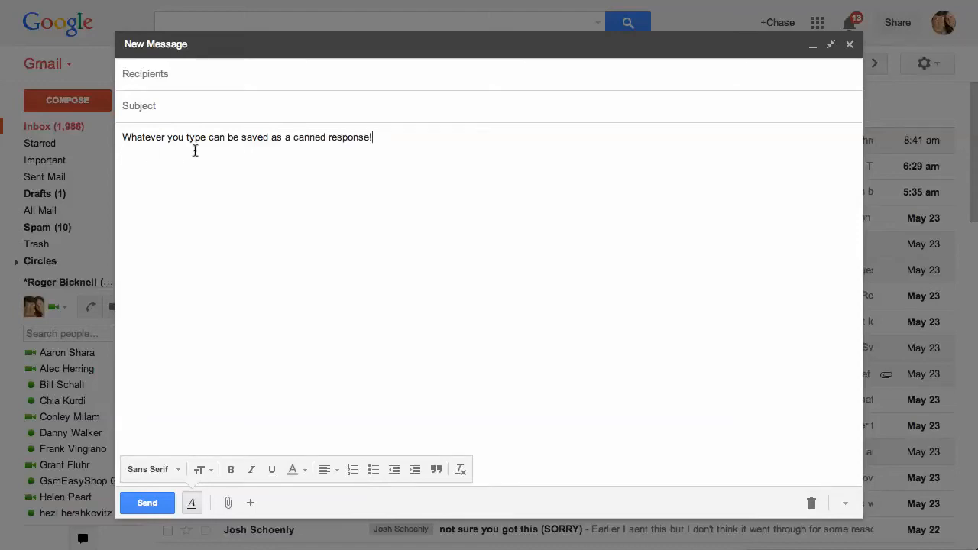
{"action": "left_click_drag", "start_coordinate": [425, 150], "coordinate": [138, 122]}
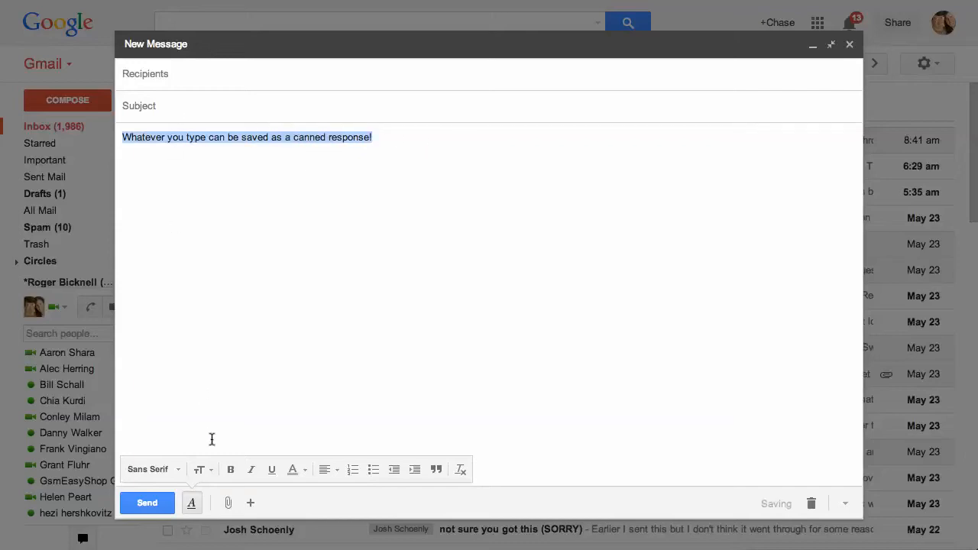
{"action": "left_click", "coordinate": [200, 472]}
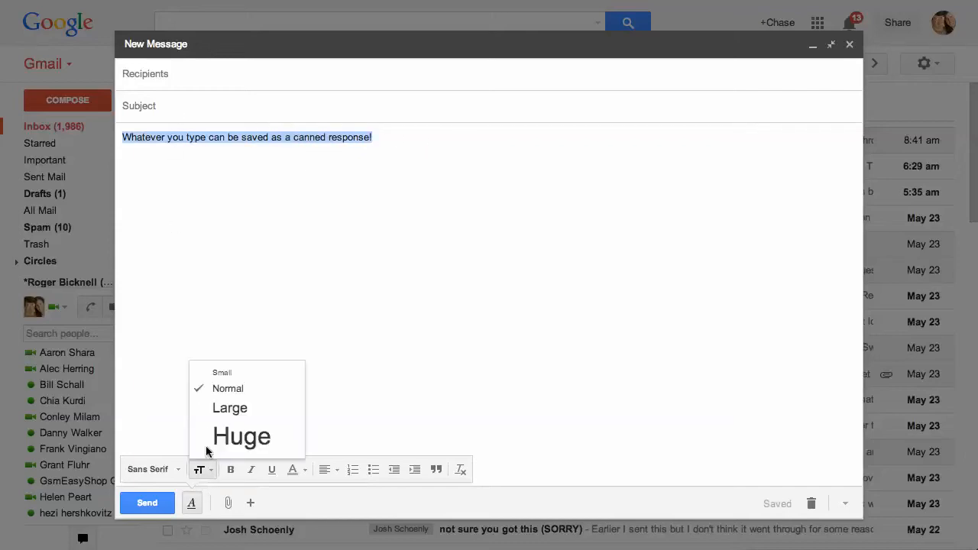
{"action": "left_click", "coordinate": [232, 411]}
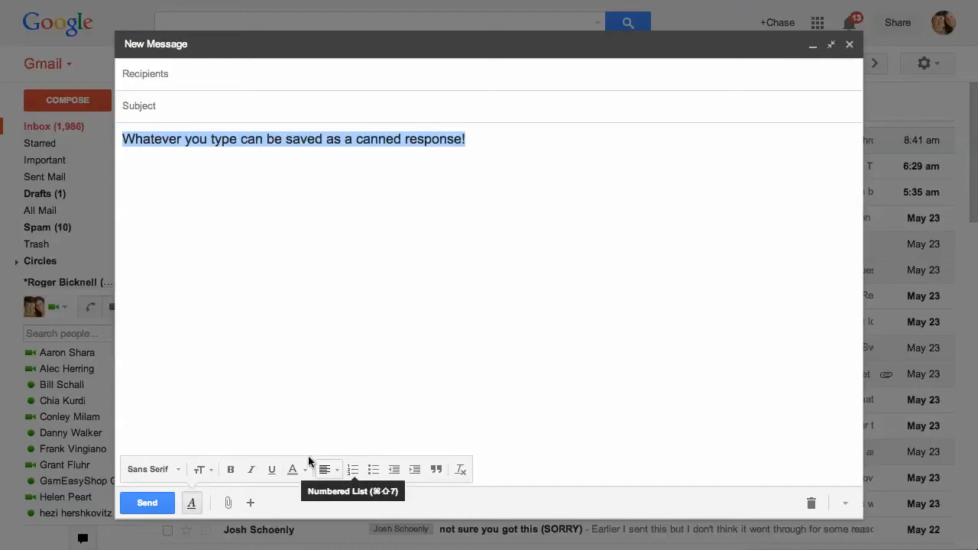
{"action": "left_click", "coordinate": [363, 260]}
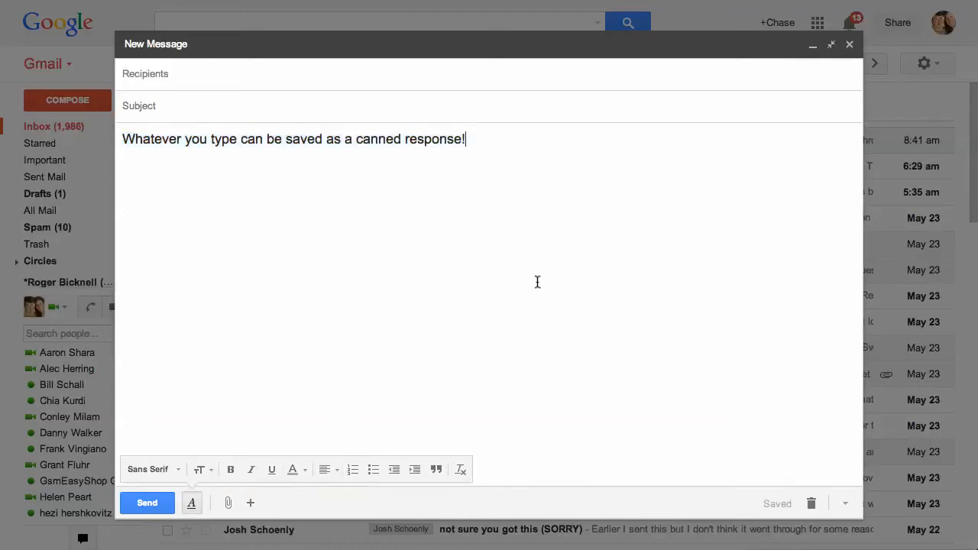
Save the message text as a new canned response named "canned response example" and discard the draft.
{"action": "left_click", "coordinate": [846, 505]}
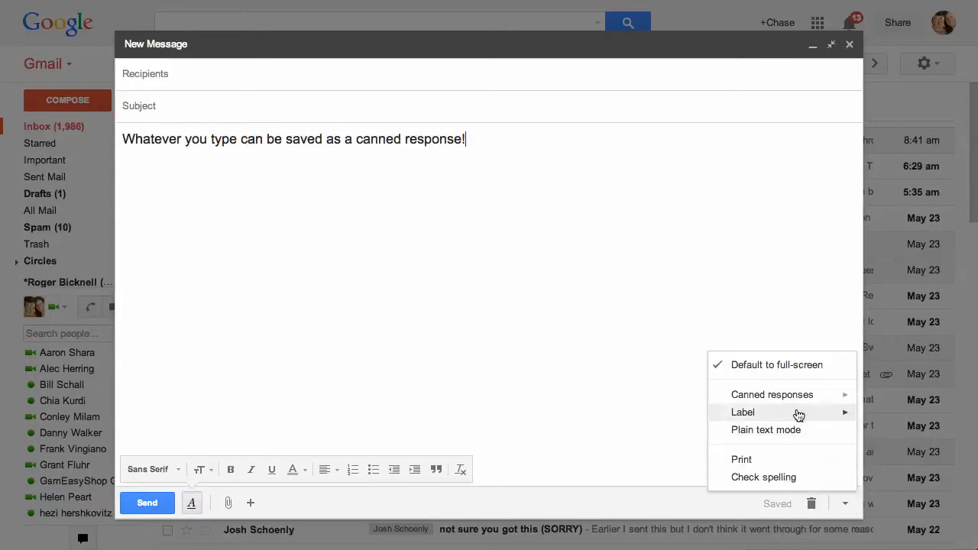
{"action": "mouse_move", "coordinate": [766, 399]}
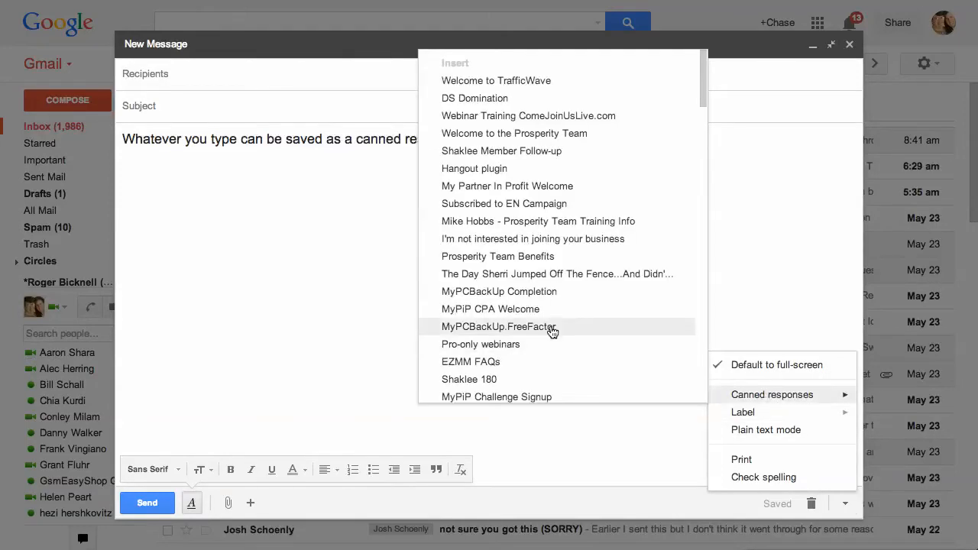
{"action": "scroll", "coordinate": [550, 332], "scroll_direction": "down", "scroll_amount": 3}
{"action": "scroll", "coordinate": [551, 332], "scroll_direction": "down", "scroll_amount": 10}
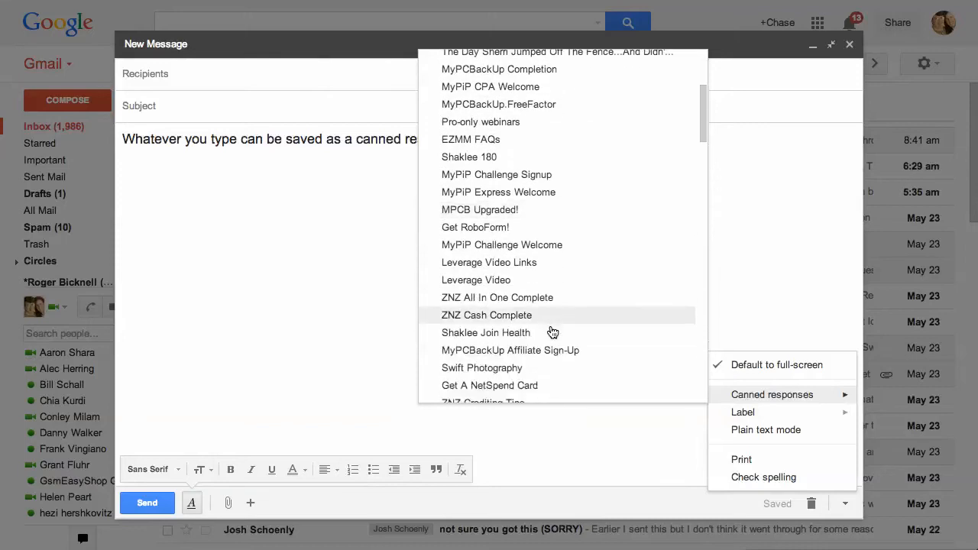
{"action": "scroll", "coordinate": [553, 332], "scroll_direction": "down", "scroll_amount": 5}
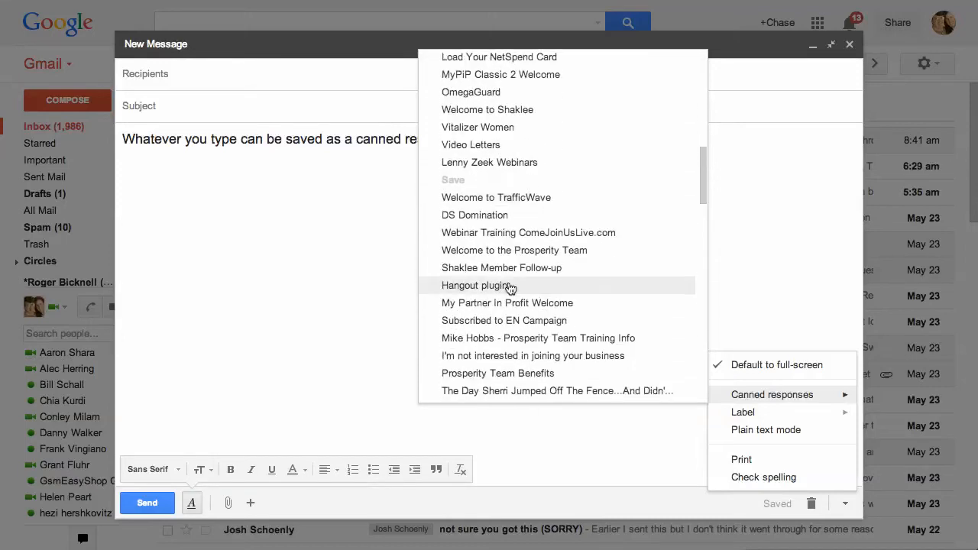
{"action": "scroll", "coordinate": [524, 308], "scroll_direction": "down", "scroll_amount": 5}
{"action": "scroll", "coordinate": [536, 315], "scroll_direction": "down", "scroll_amount": 8}
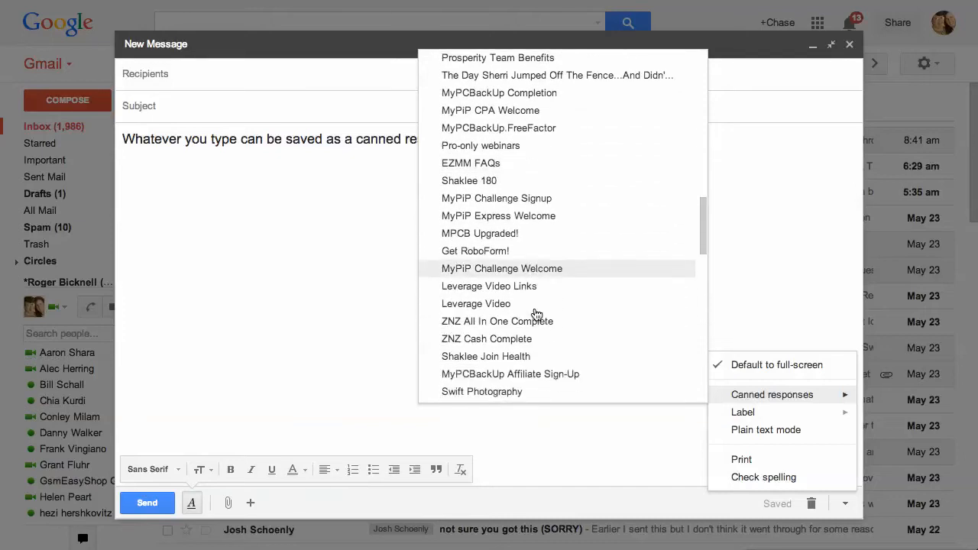
{"action": "scroll", "coordinate": [536, 314], "scroll_direction": "down", "scroll_amount": 3}
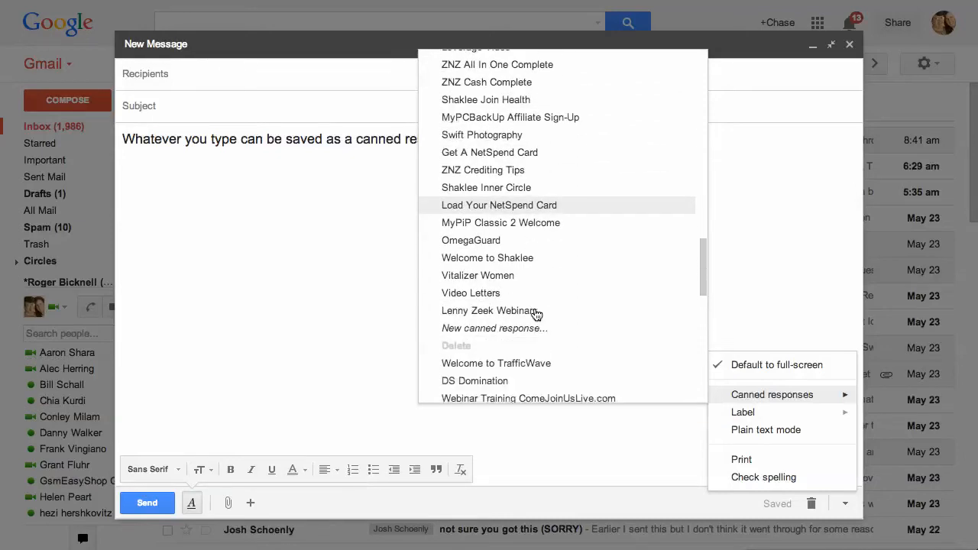
{"action": "left_click", "coordinate": [488, 330]}
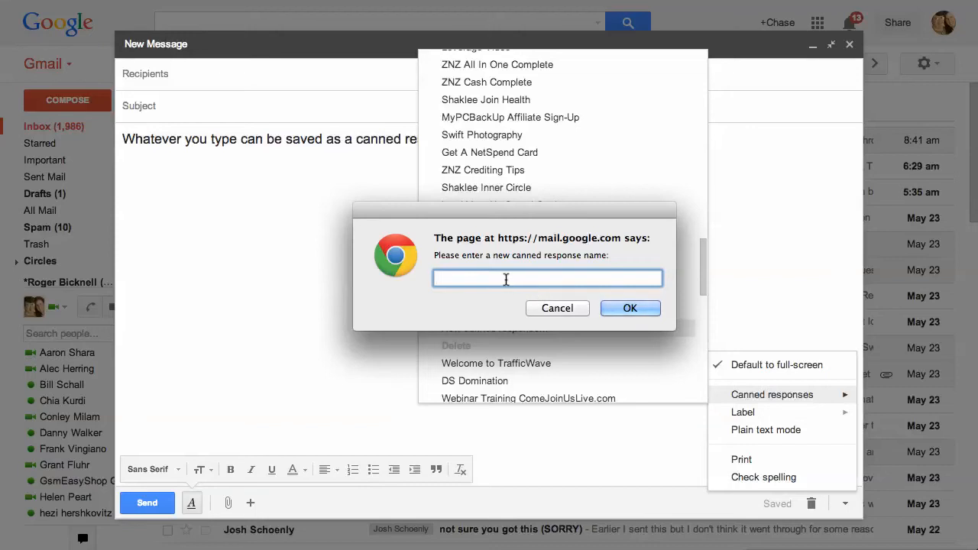
{"action": "type", "text": "canned re"}
{"action": "type", "text": "onse example"}
{"action": "left_click", "coordinate": [632, 314]}
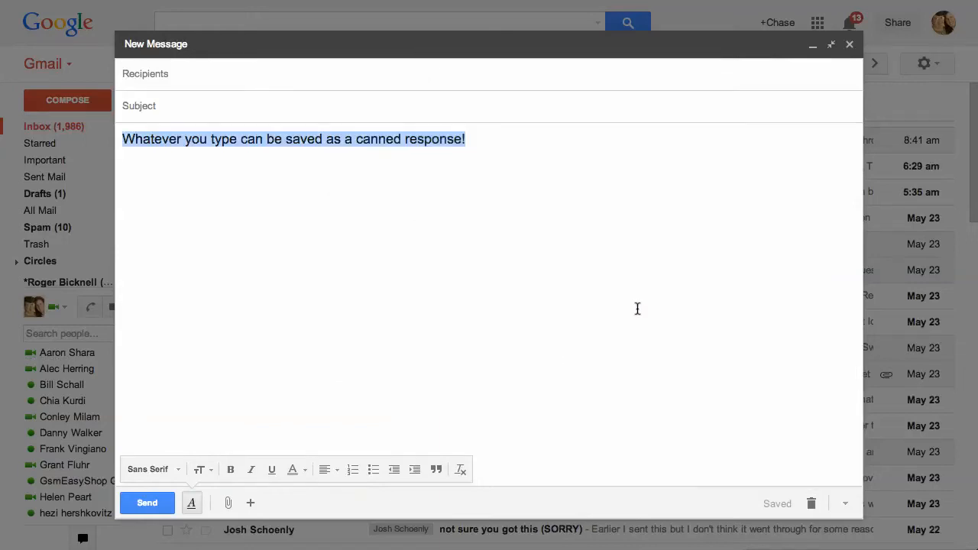
{"action": "left_click", "coordinate": [811, 503]}
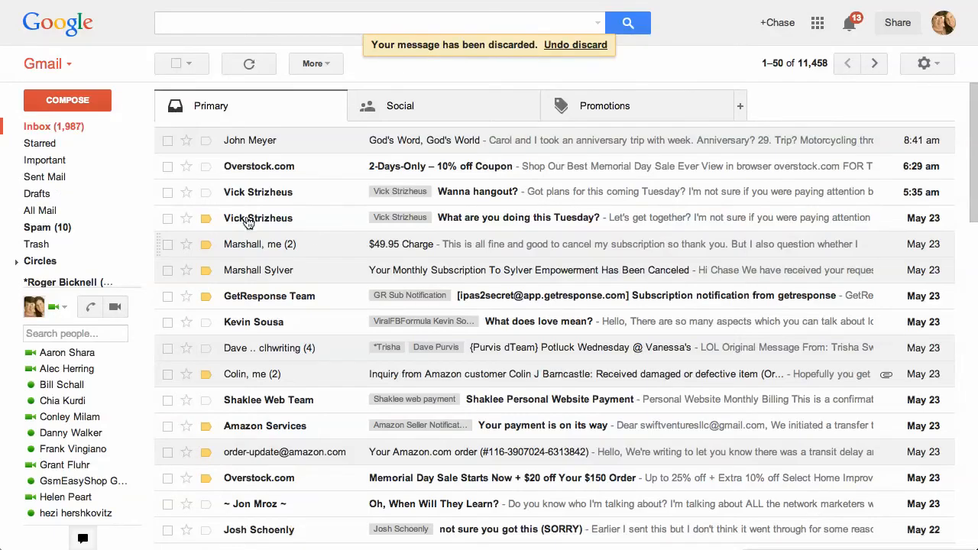
Start a new email, insert the canned response "canned response example" above the signature, and discard the draft.
{"action": "left_click", "coordinate": [76, 102]}
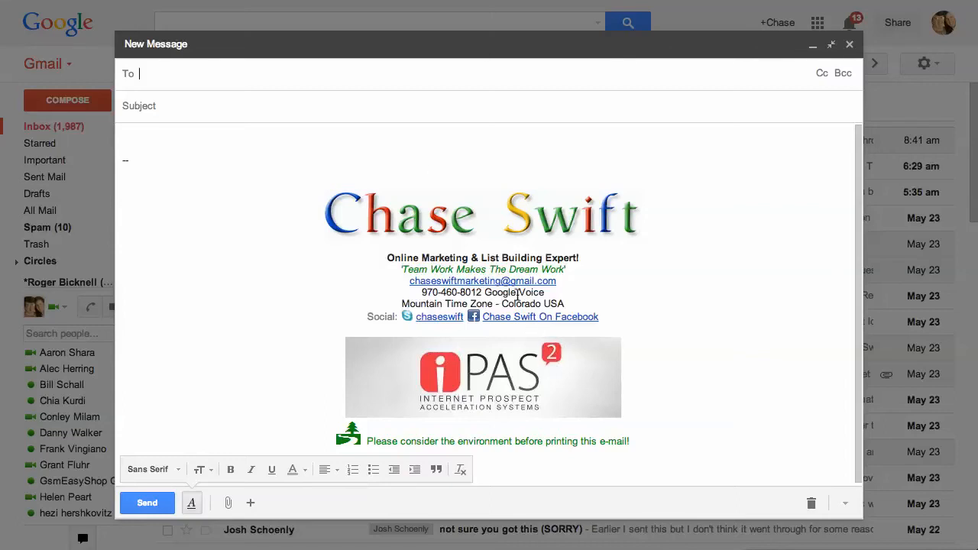
{"action": "left_click", "coordinate": [844, 503]}
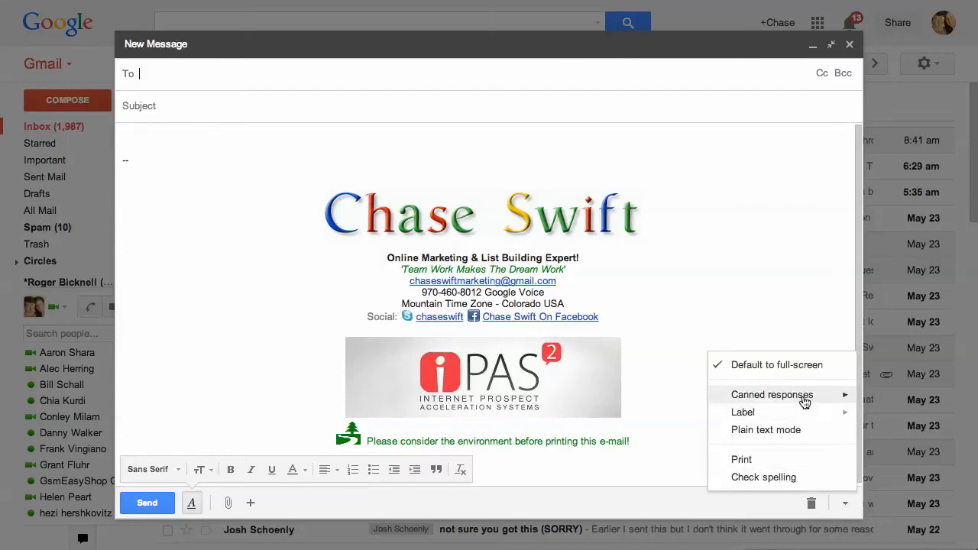
{"action": "mouse_move", "coordinate": [805, 398]}
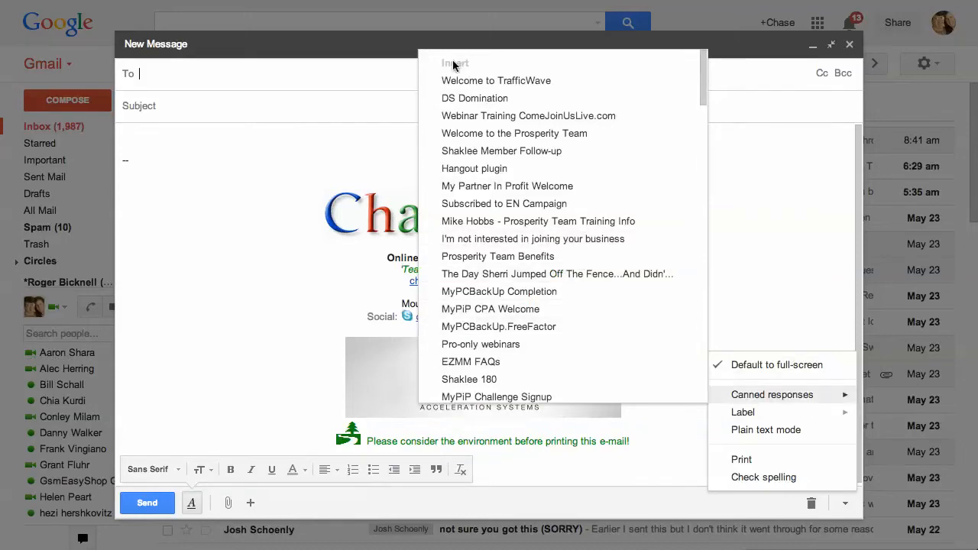
{"action": "scroll", "coordinate": [514, 303], "scroll_direction": "down", "scroll_amount": 3}
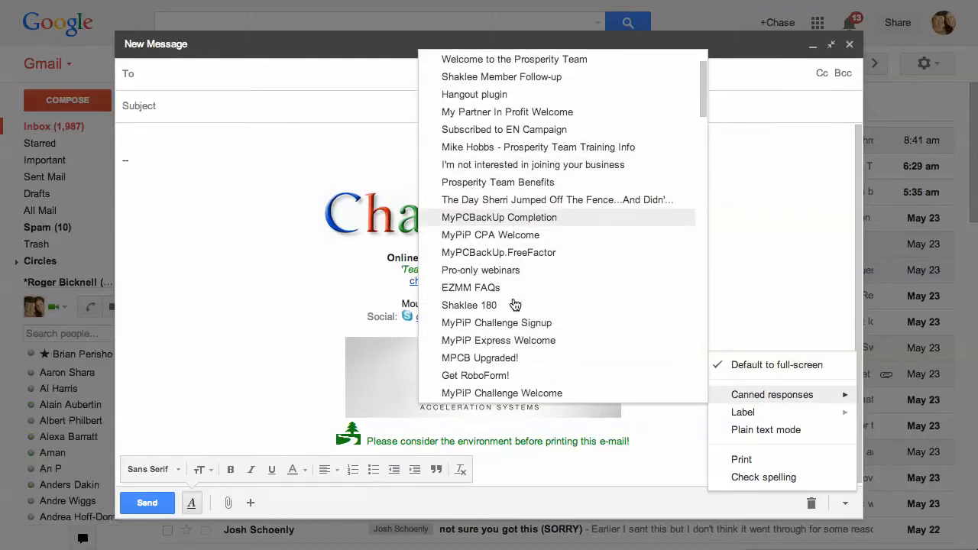
{"action": "scroll", "coordinate": [514, 304], "scroll_direction": "down", "scroll_amount": 5}
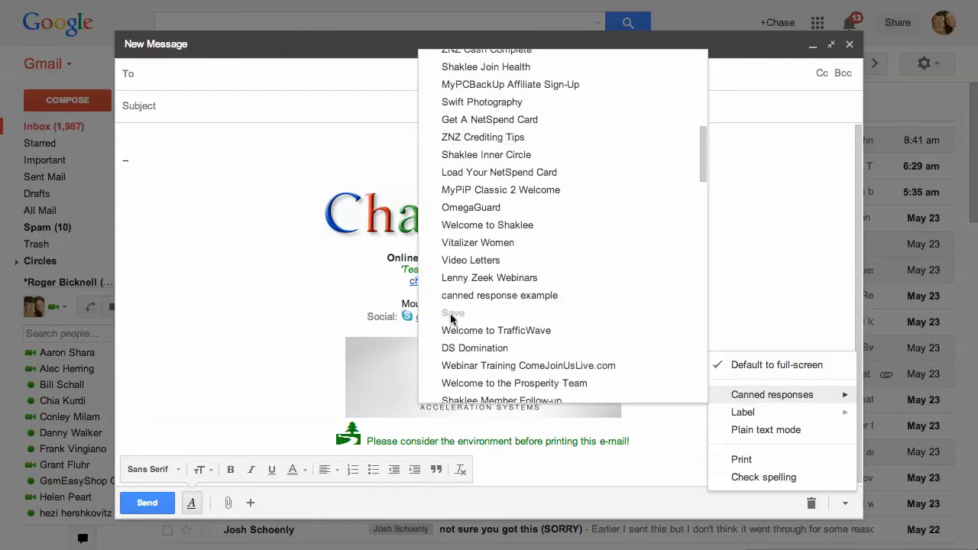
{"action": "left_click", "coordinate": [517, 299]}
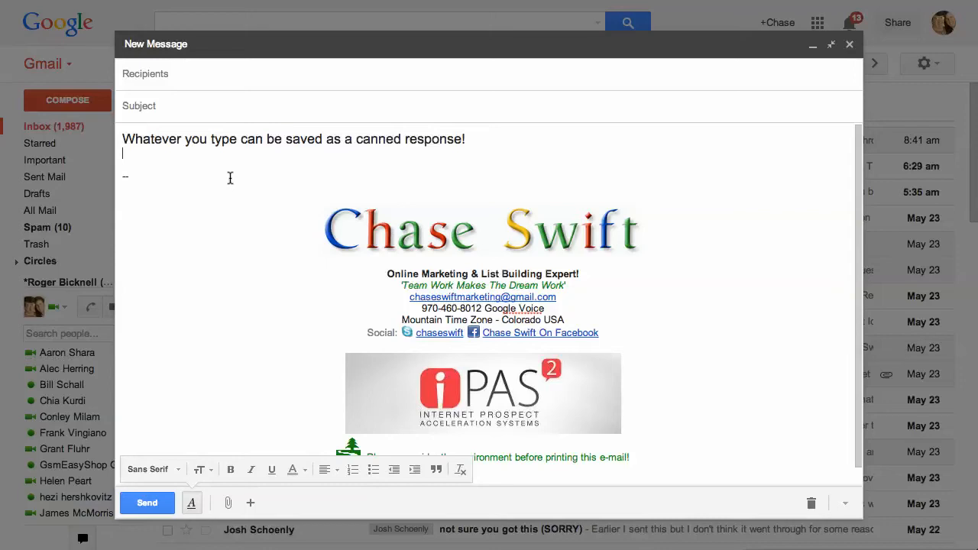
{"action": "left_click", "coordinate": [812, 504]}
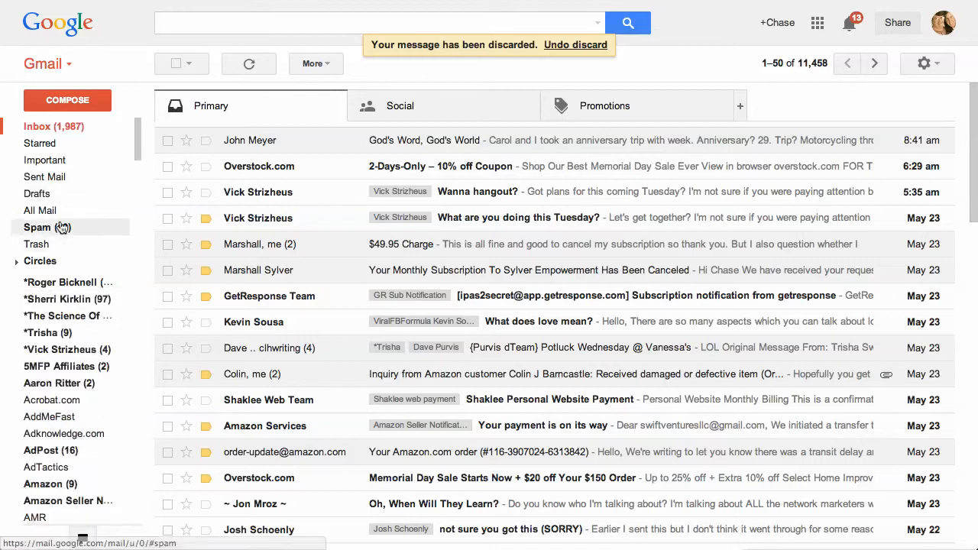
Look through the list of mail labels below the system folders.
{"action": "scroll", "coordinate": [65, 370], "scroll_direction": "down", "scroll_amount": 3}
{"action": "scroll", "coordinate": [65, 370], "scroll_direction": "down", "scroll_amount": 8}
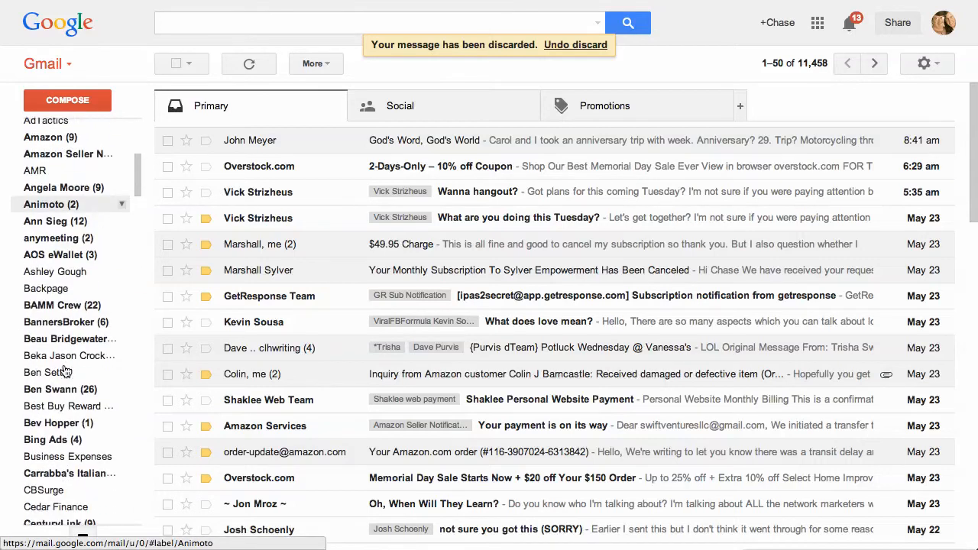
{"action": "scroll", "coordinate": [65, 371], "scroll_direction": "down", "scroll_amount": 10}
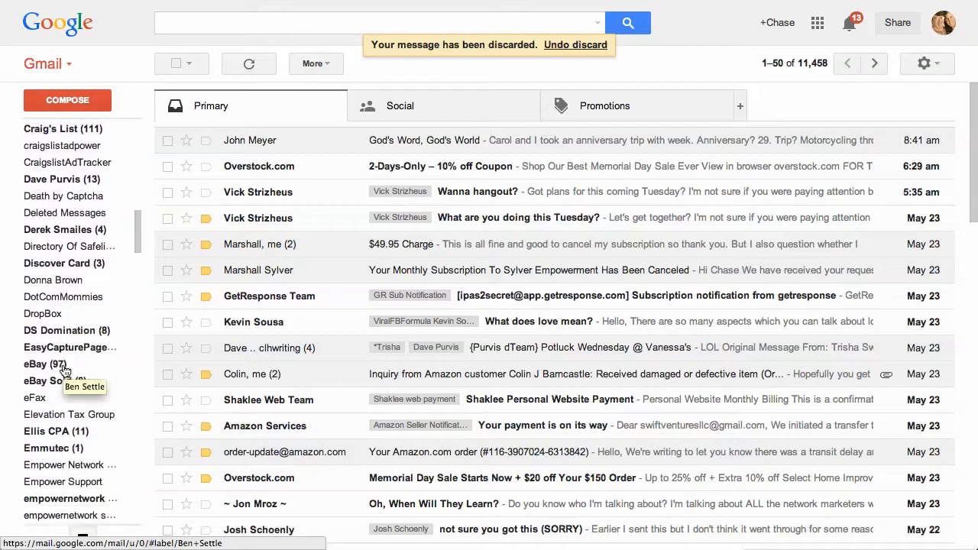
{"action": "scroll", "coordinate": [65, 370], "scroll_direction": "down", "scroll_amount": 2}
{"action": "scroll", "coordinate": [64, 371], "scroll_direction": "up", "scroll_amount": 10}
{"action": "scroll", "coordinate": [65, 371], "scroll_direction": "up", "scroll_amount": 8}
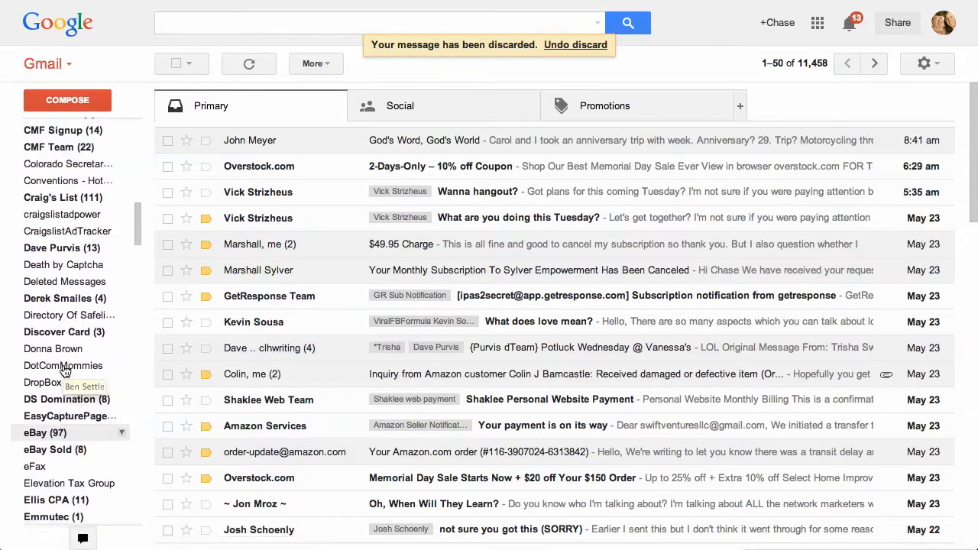
{"action": "scroll", "coordinate": [65, 371], "scroll_direction": "up", "scroll_amount": 10}
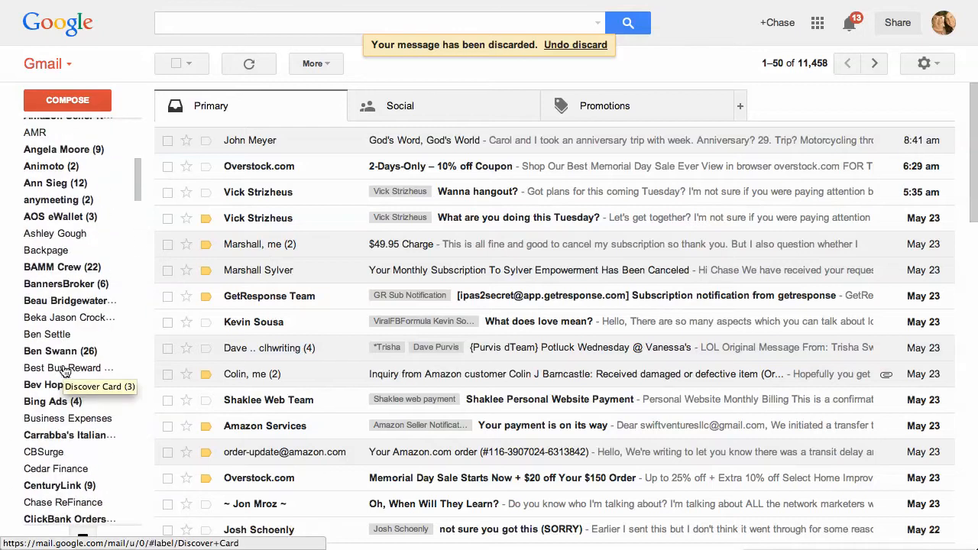
{"action": "scroll", "coordinate": [65, 371], "scroll_direction": "up", "scroll_amount": 1}
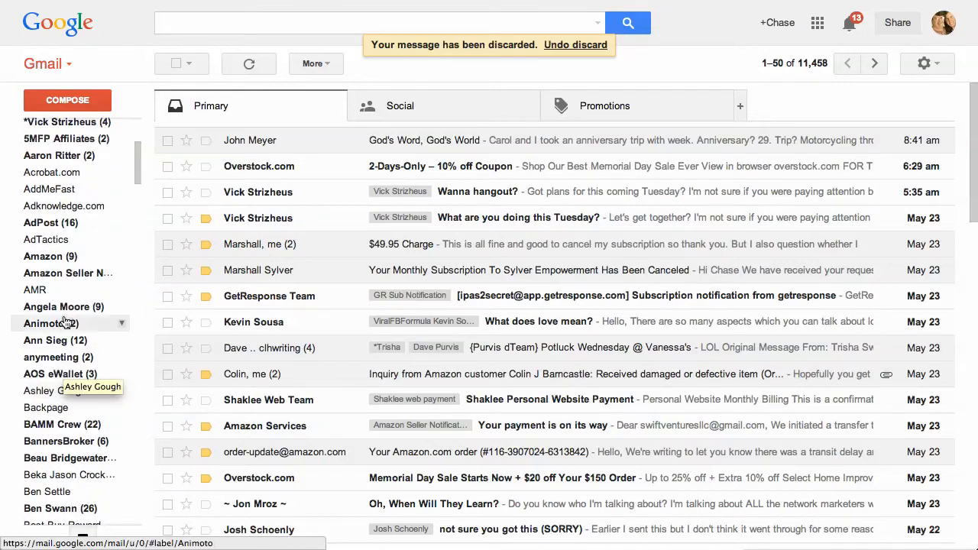
Open the label between AMR and Animoto, look through its messages and return to the inbox.
{"action": "left_click", "coordinate": [64, 310]}
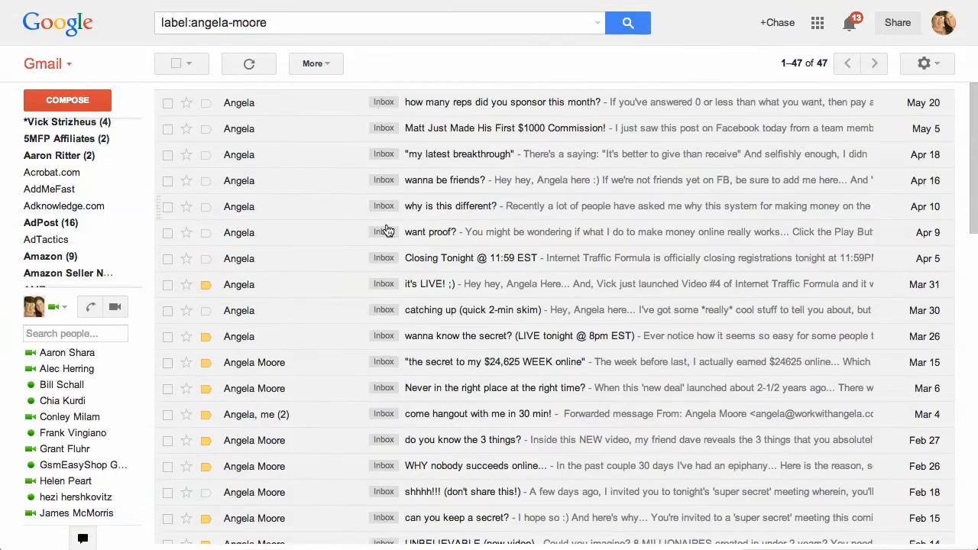
{"action": "scroll", "coordinate": [375, 289], "scroll_direction": "down", "scroll_amount": 3}
{"action": "scroll", "coordinate": [375, 289], "scroll_direction": "down", "scroll_amount": 5}
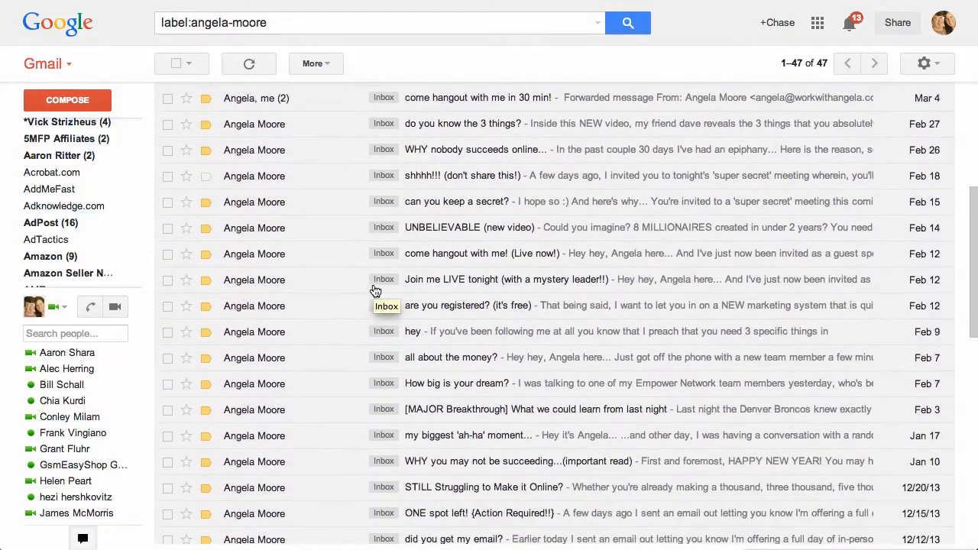
{"action": "scroll", "coordinate": [375, 290], "scroll_direction": "down", "scroll_amount": 4}
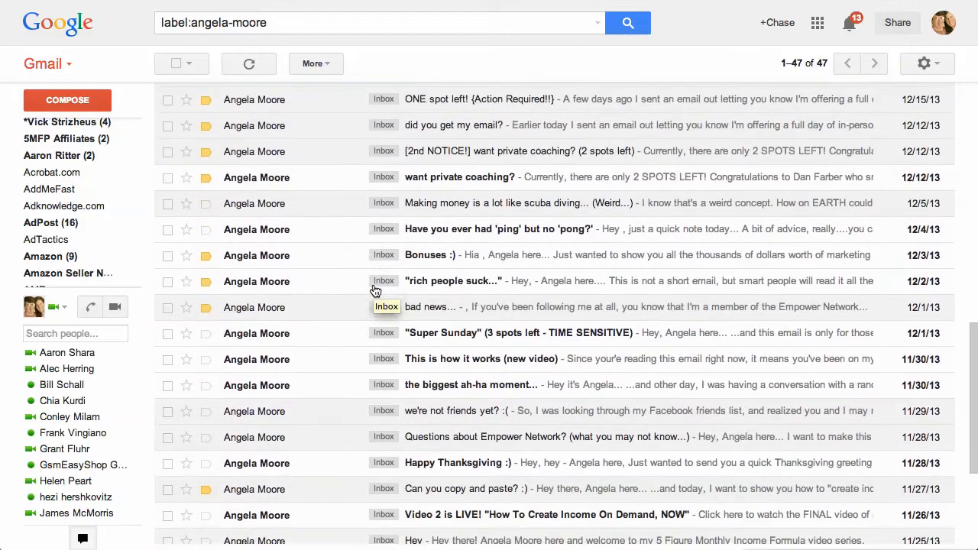
{"action": "scroll", "coordinate": [375, 290], "scroll_direction": "up", "scroll_amount": 3}
{"action": "scroll", "coordinate": [375, 290], "scroll_direction": "up", "scroll_amount": 10}
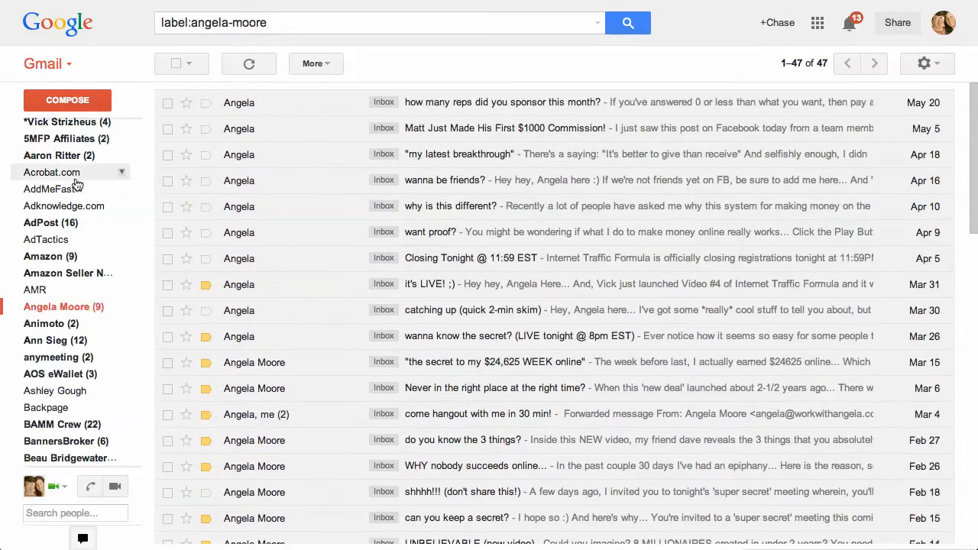
{"action": "scroll", "coordinate": [84, 168], "scroll_direction": "up", "scroll_amount": 4}
{"action": "left_click", "coordinate": [65, 126]}
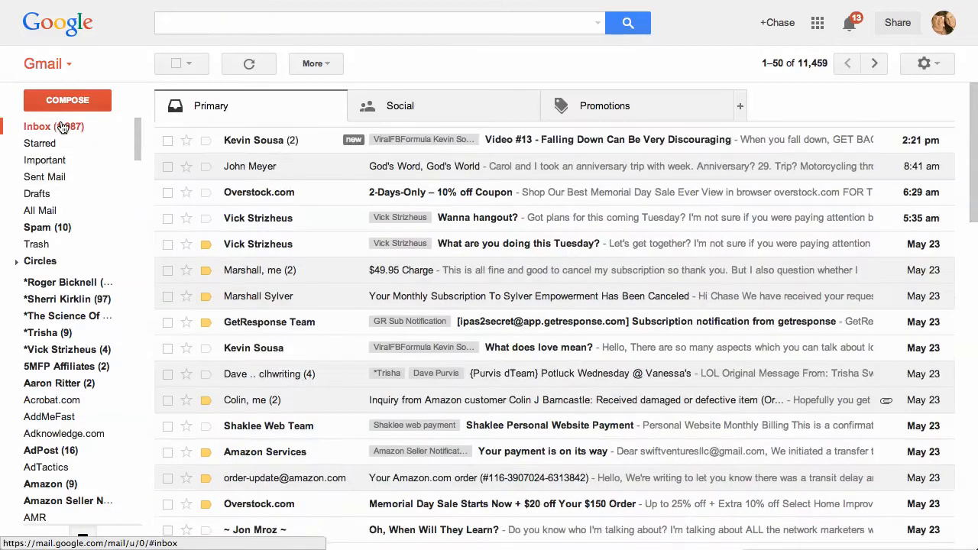
Search the mail for "amazon" and look through the matching messages.
{"action": "left_click", "coordinate": [191, 24]}
{"action": "type", "text": "amazon"}
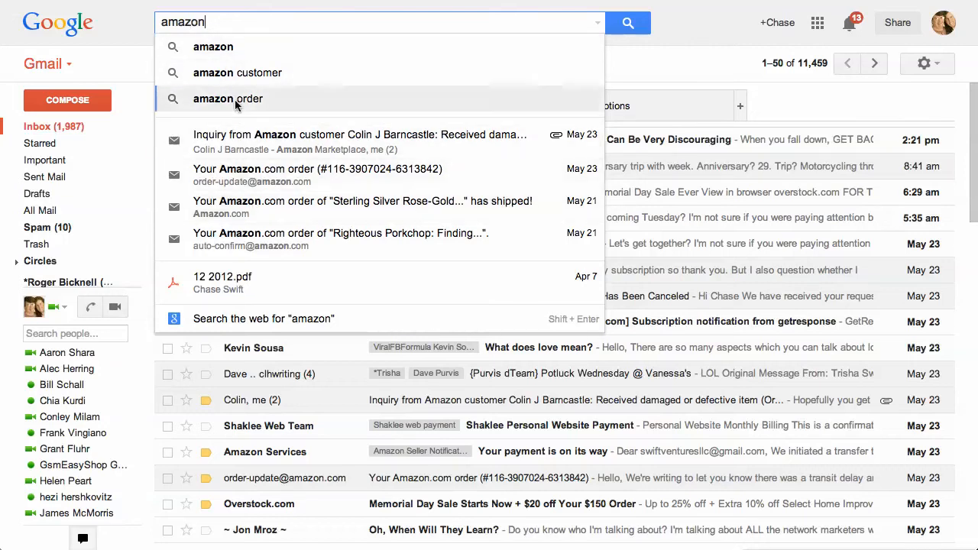
{"action": "left_click", "coordinate": [221, 47]}
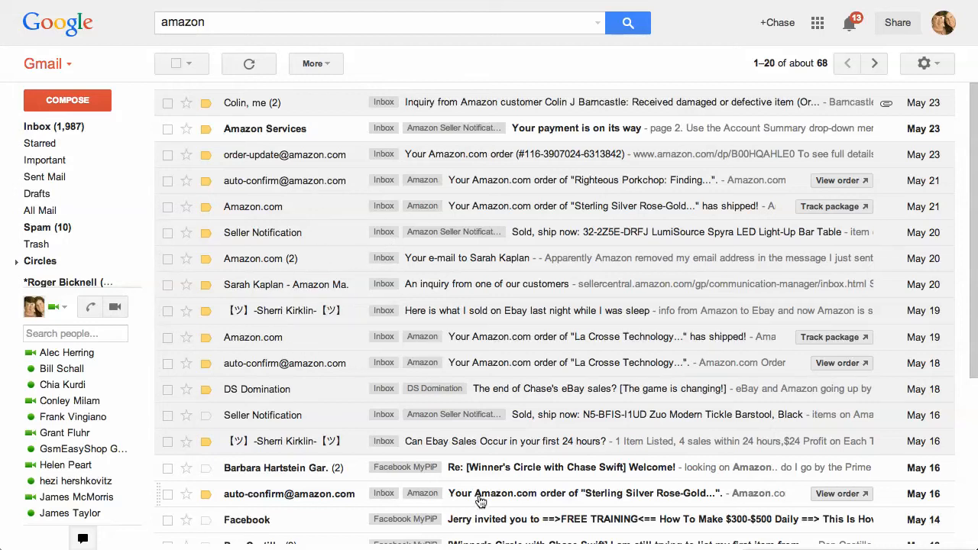
{"action": "scroll", "coordinate": [481, 498], "scroll_direction": "down", "scroll_amount": 4}
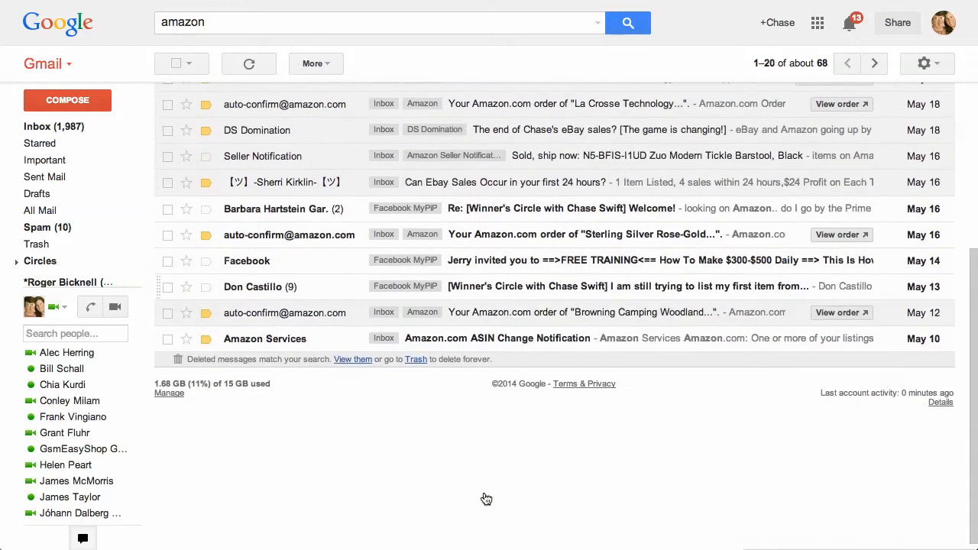
{"action": "scroll", "coordinate": [484, 498], "scroll_direction": "up", "scroll_amount": 3}
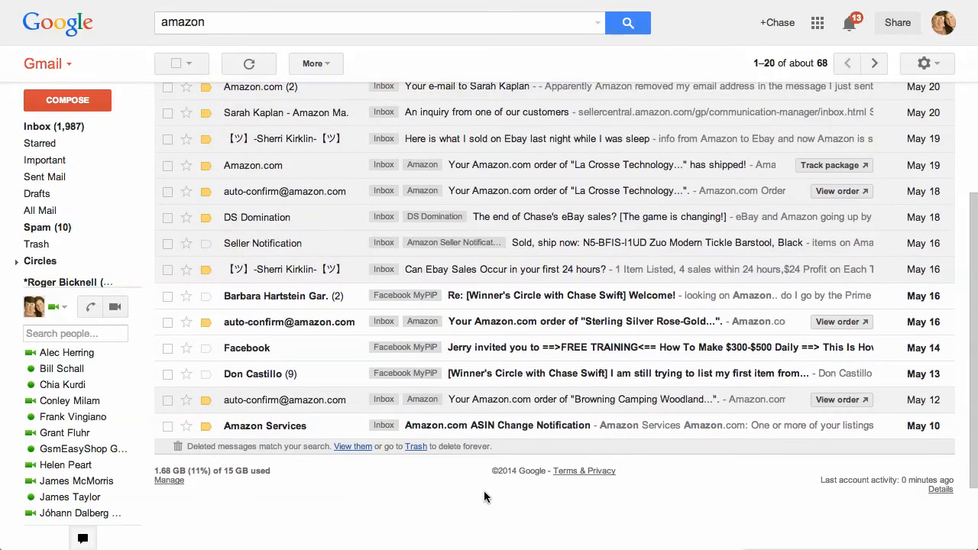
{"action": "scroll", "coordinate": [427, 451], "scroll_direction": "up", "scroll_amount": 5}
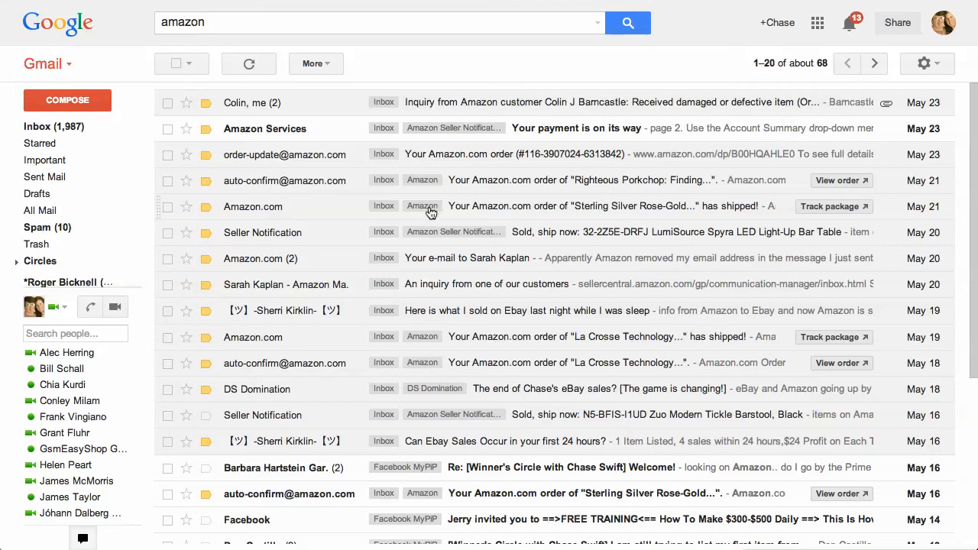
Open the May 23 Amazon order update message and highlight the sender's e-mail address in its header.
{"action": "left_click", "coordinate": [437, 158]}
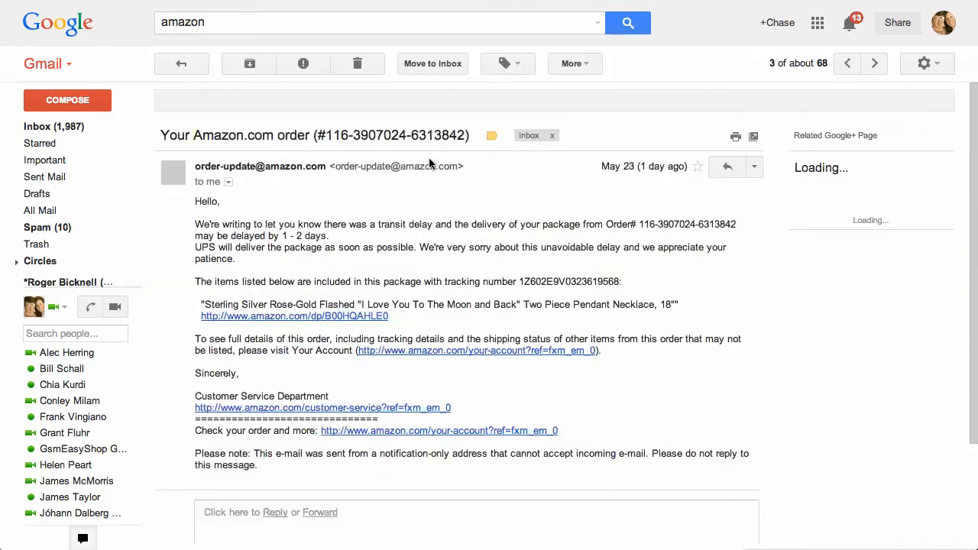
{"action": "left_click_drag", "start_coordinate": [195, 167], "coordinate": [323, 169]}
{"action": "left_click", "coordinate": [313, 165]}
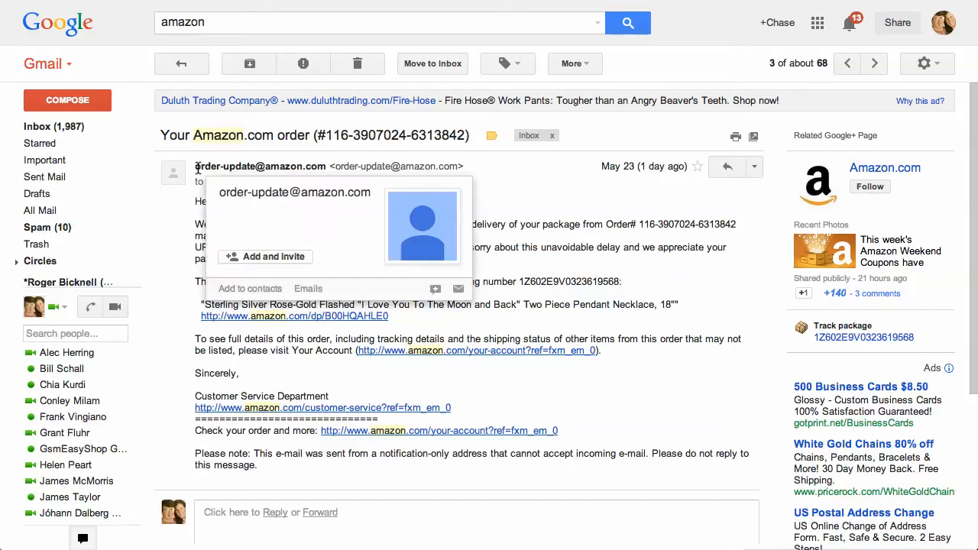
{"action": "left_click_drag", "start_coordinate": [197, 168], "coordinate": [332, 187]}
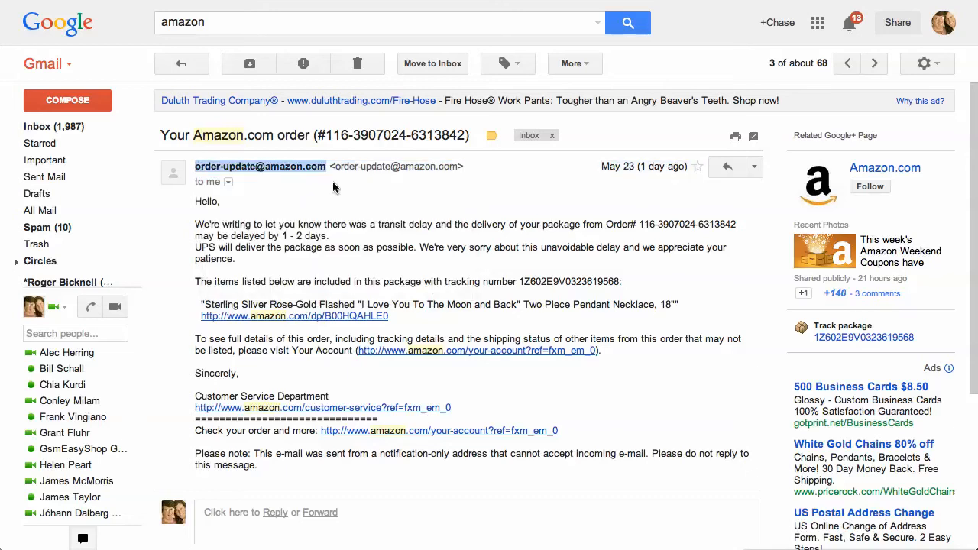
{"action": "left_click", "coordinate": [353, 162]}
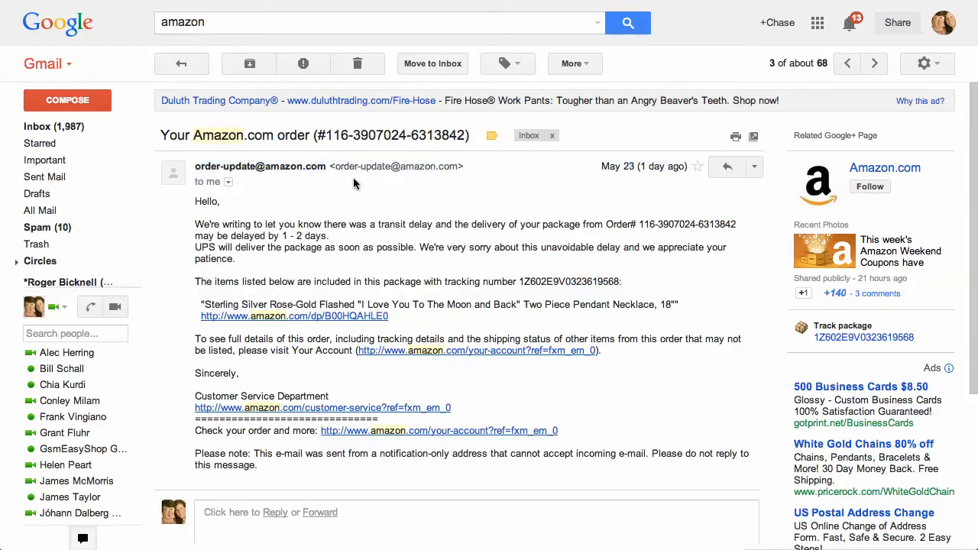
Filter for messages like the open Amazon order update and close the filter form to view the messages from that sender.
{"action": "left_click", "coordinate": [754, 168]}
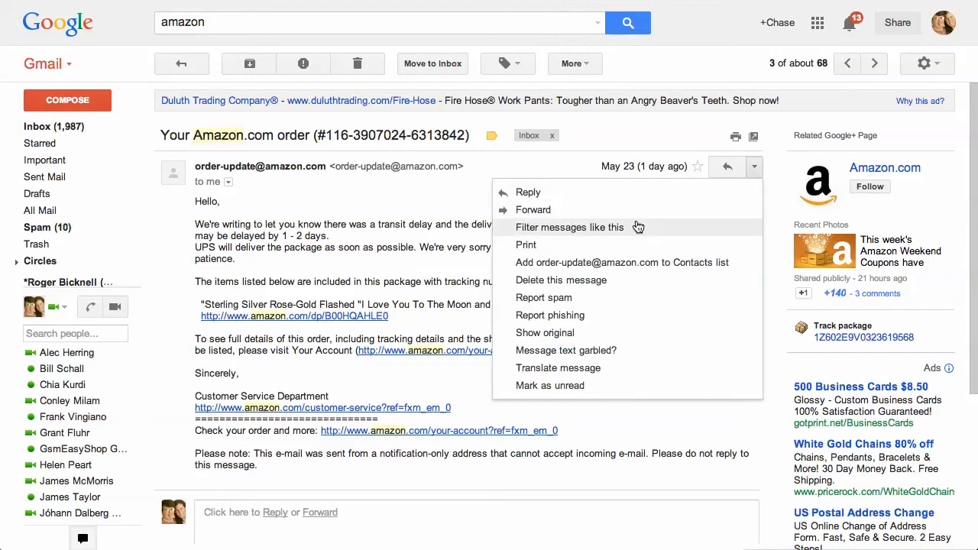
{"action": "left_click", "coordinate": [561, 229]}
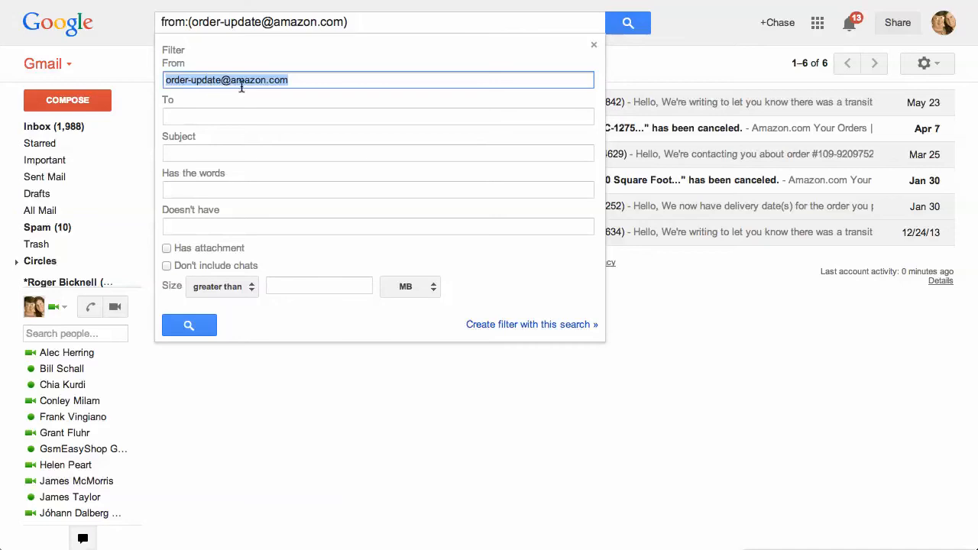
{"action": "left_click", "coordinate": [671, 73]}
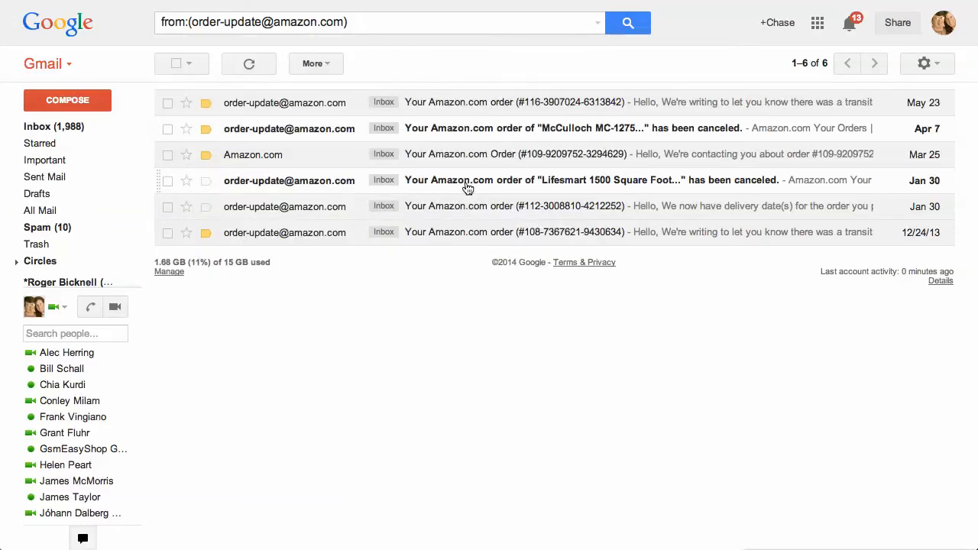
Highlight the sender's address in the search query and run the search again.
{"action": "left_click", "coordinate": [498, 24]}
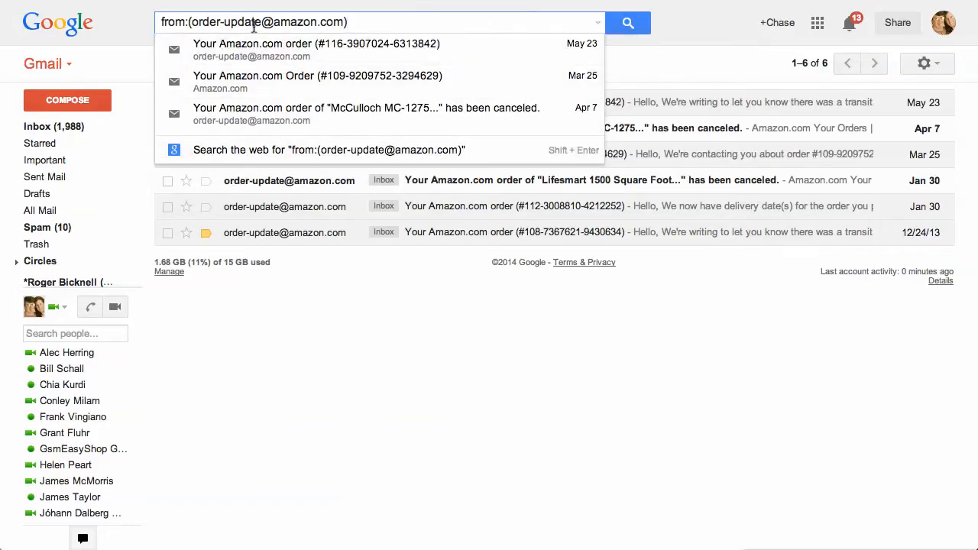
{"action": "left_click_drag", "start_coordinate": [190, 22], "coordinate": [334, 69]}
{"action": "left_click", "coordinate": [424, 26]}
{"action": "left_click", "coordinate": [618, 27]}
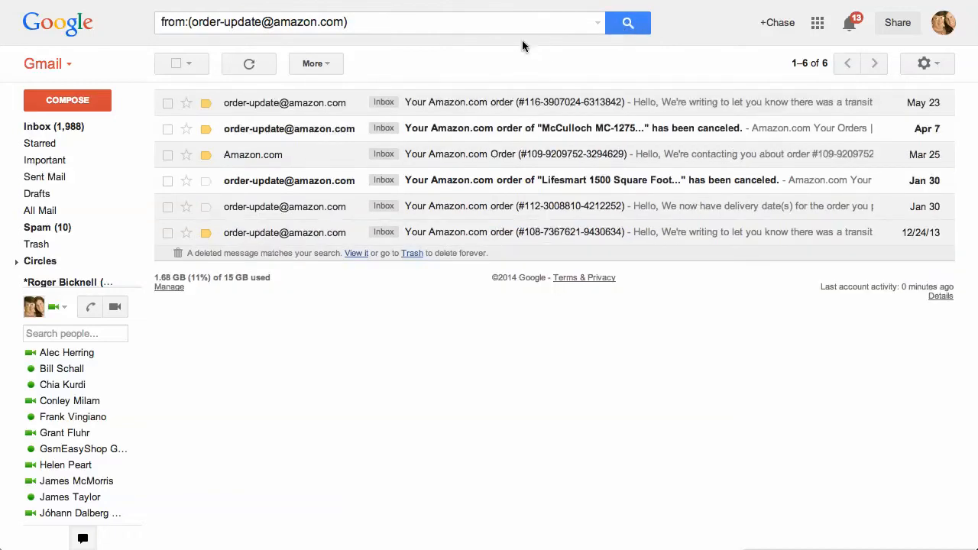
Start creating a filter from the current sender search and set it to apply a label to matching messages.
{"action": "left_click", "coordinate": [595, 24]}
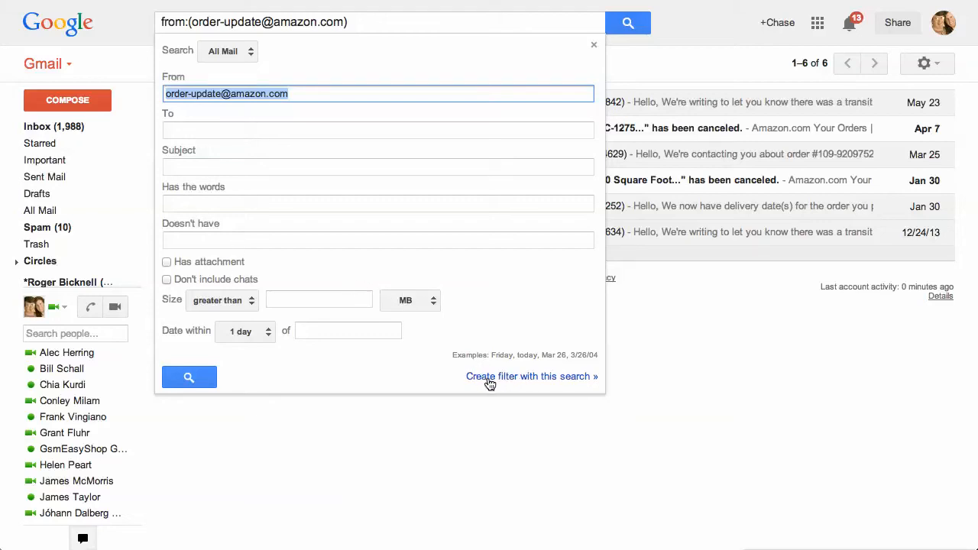
{"action": "left_click", "coordinate": [537, 377]}
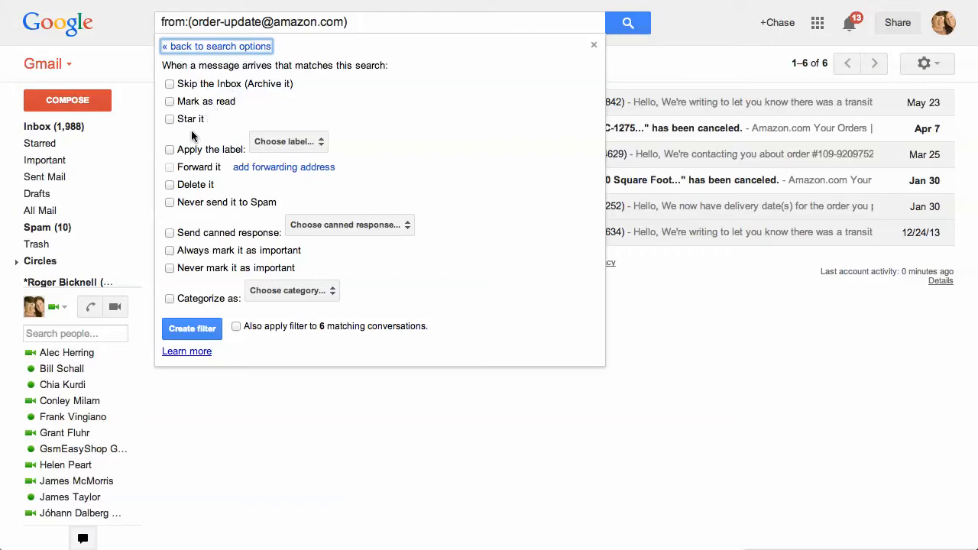
{"action": "left_click", "coordinate": [170, 150]}
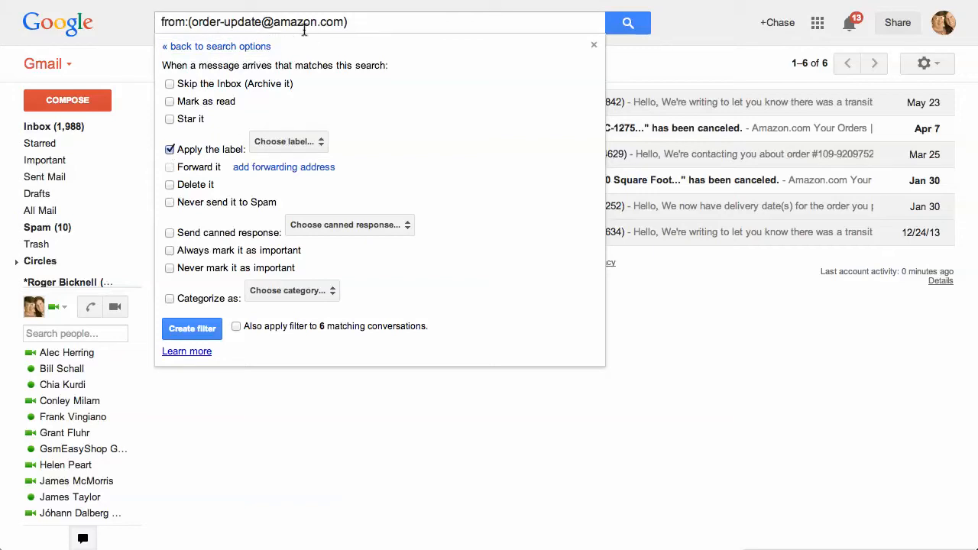
Look through the existing labels and create a new label named "Amazon Orders" for the filter to apply.
{"action": "left_click", "coordinate": [299, 142]}
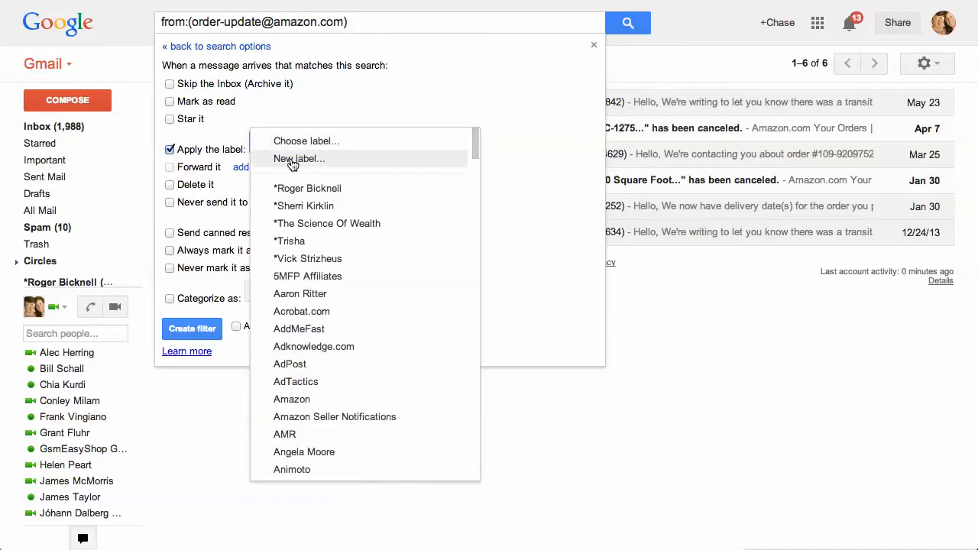
{"action": "scroll", "coordinate": [355, 315], "scroll_direction": "down", "scroll_amount": 2}
{"action": "scroll", "coordinate": [354, 314], "scroll_direction": "down", "scroll_amount": 20}
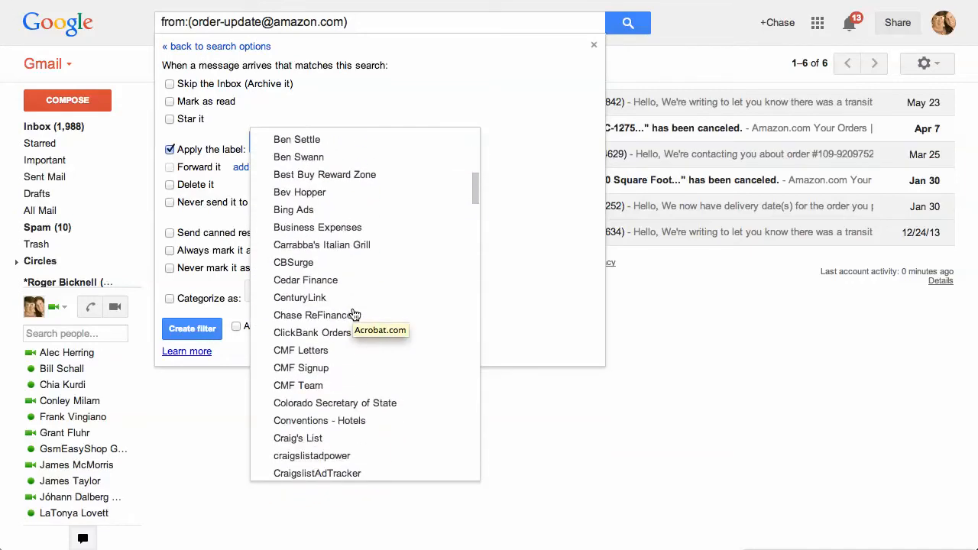
{"action": "scroll", "coordinate": [355, 315], "scroll_direction": "down", "scroll_amount": 20}
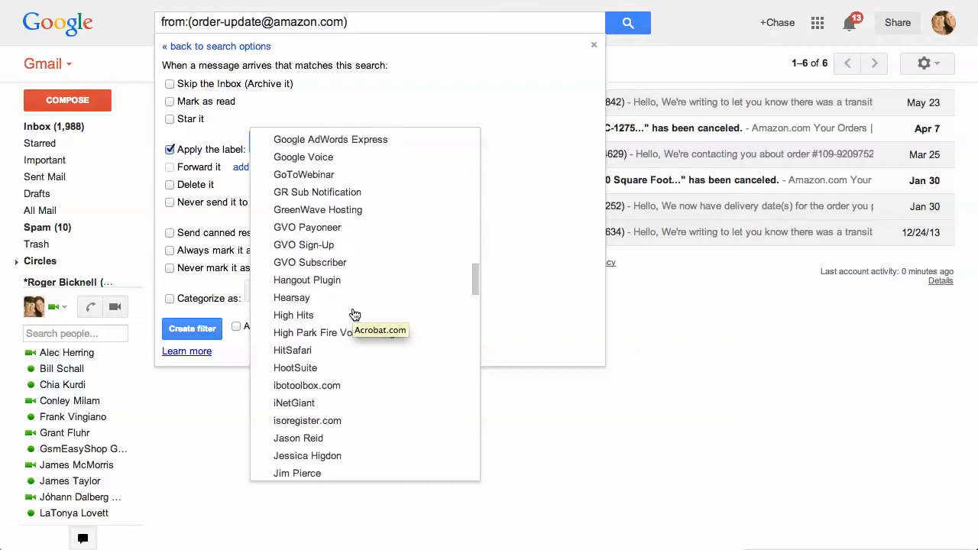
{"action": "scroll", "coordinate": [354, 312], "scroll_direction": "up", "scroll_amount": 20}
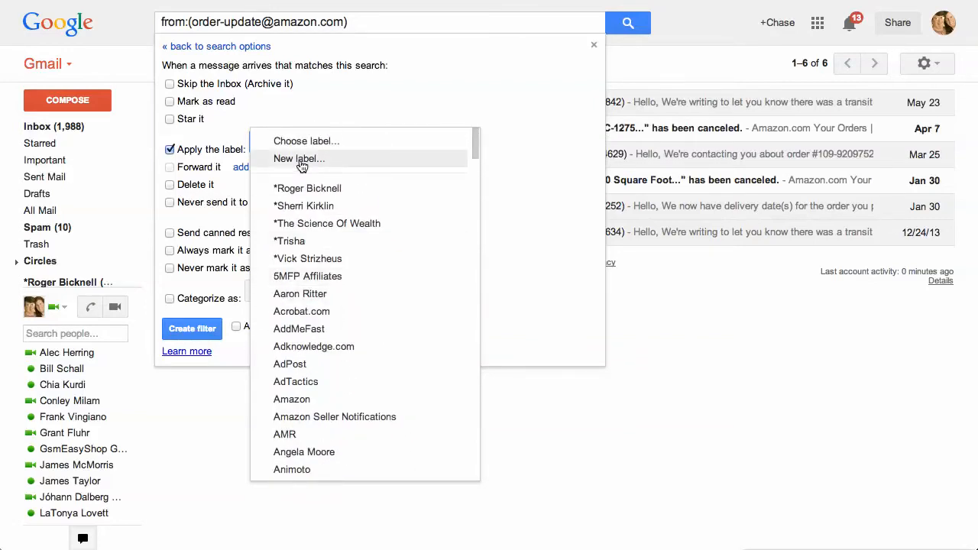
{"action": "left_click", "coordinate": [302, 161]}
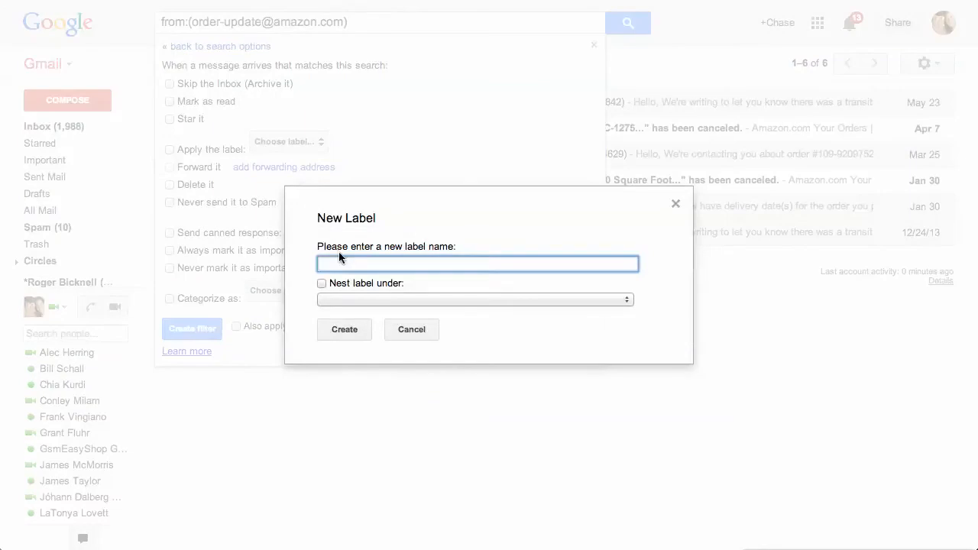
{"action": "type", "text": "Amazon Orders"}
{"action": "left_click", "coordinate": [345, 329]}
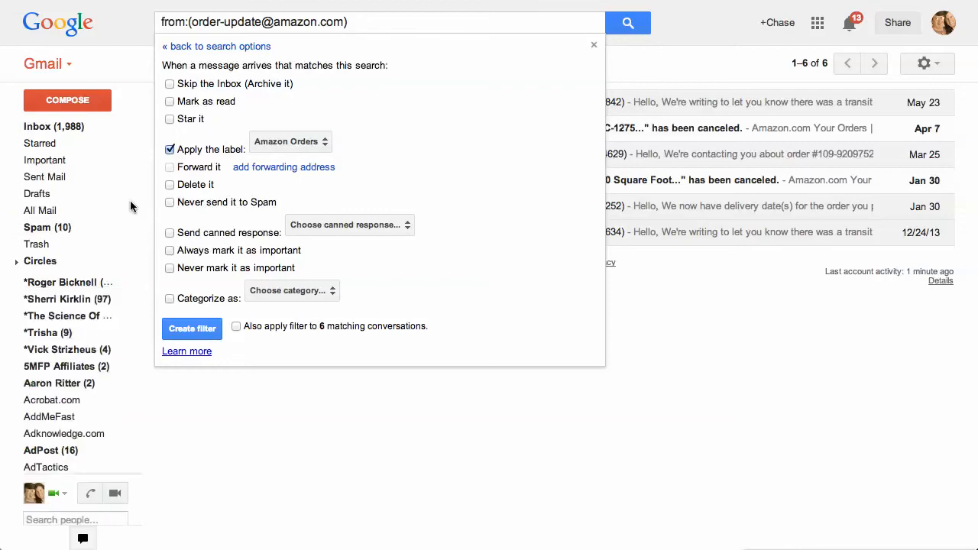
{"action": "scroll", "coordinate": [88, 249], "scroll_direction": "down", "scroll_amount": 2}
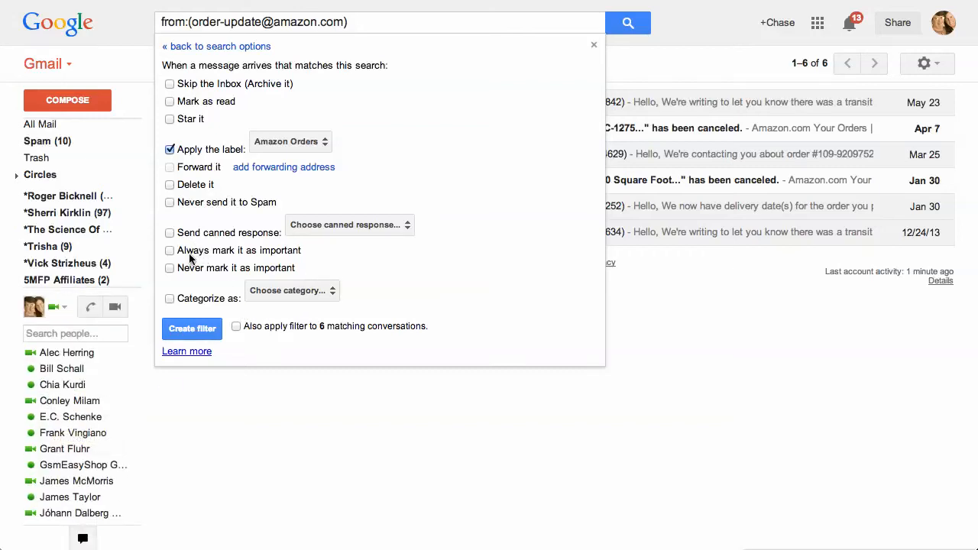
Create the filter with Amazon Orders as its label, never sending messages to Spam and also applying it to the matching conversations.
{"action": "left_click", "coordinate": [170, 203]}
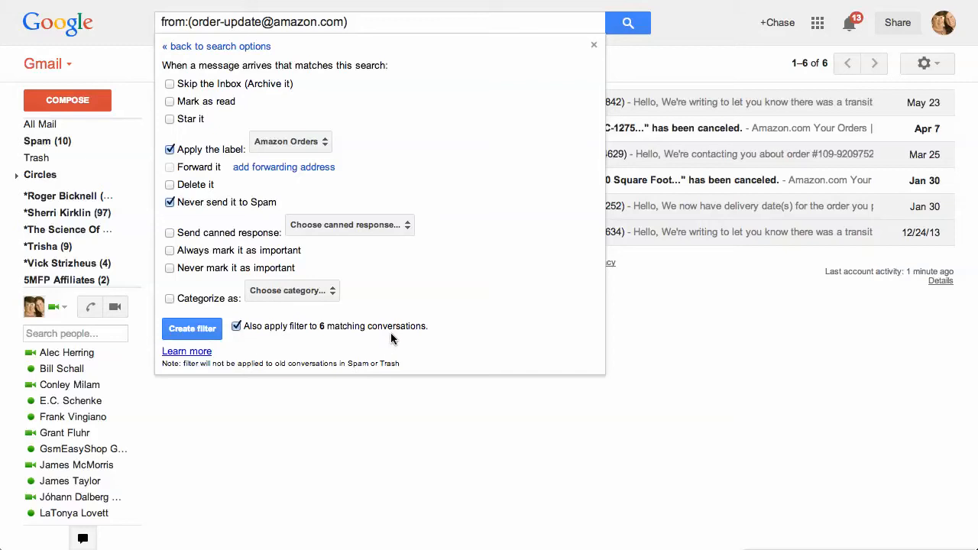
{"action": "left_click", "coordinate": [289, 145]}
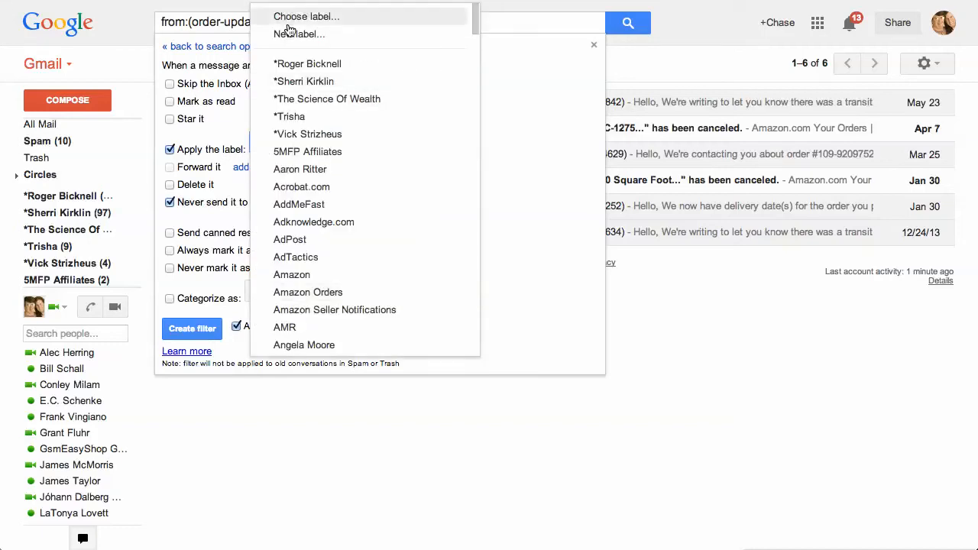
{"action": "left_click", "coordinate": [308, 294]}
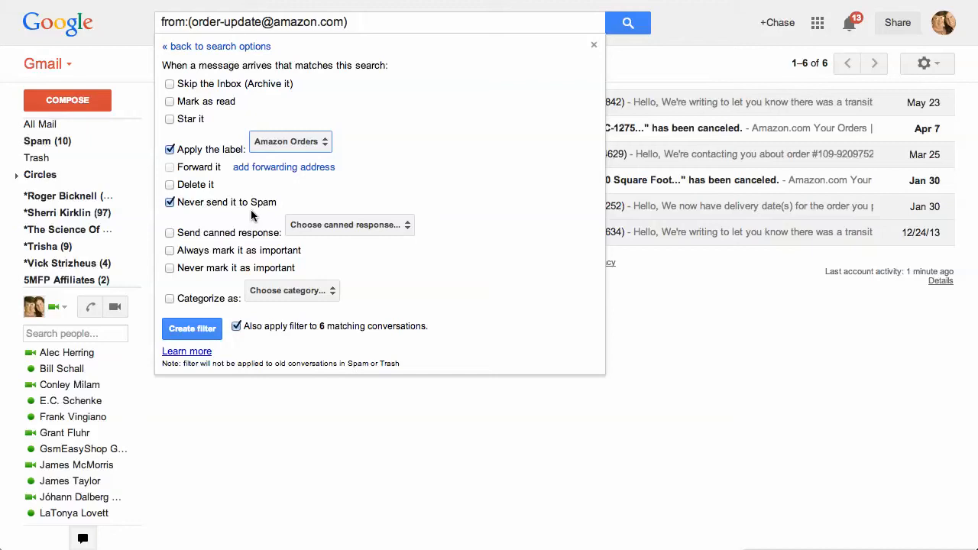
{"action": "left_click", "coordinate": [192, 329]}
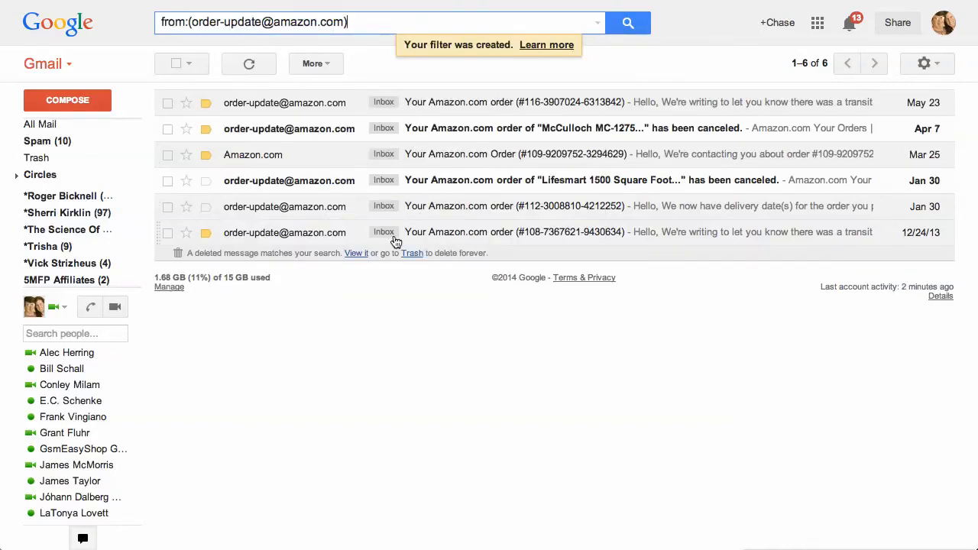
Check the inbox for the new label and open the Amazon Orders label to view its messages.
{"action": "mouse_move", "coordinate": [61, 365]}
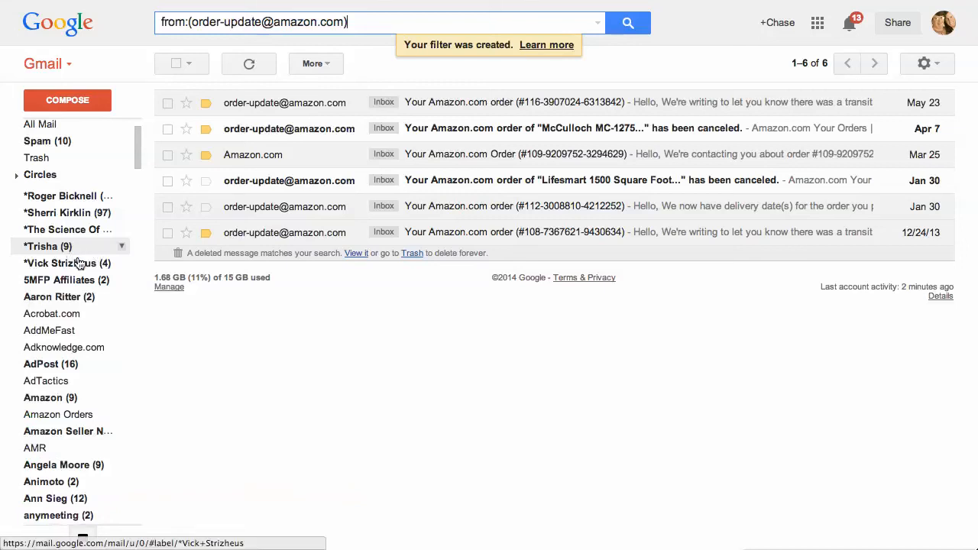
{"action": "scroll", "coordinate": [68, 172], "scroll_direction": "up", "scroll_amount": 3}
{"action": "left_click", "coordinate": [67, 132]}
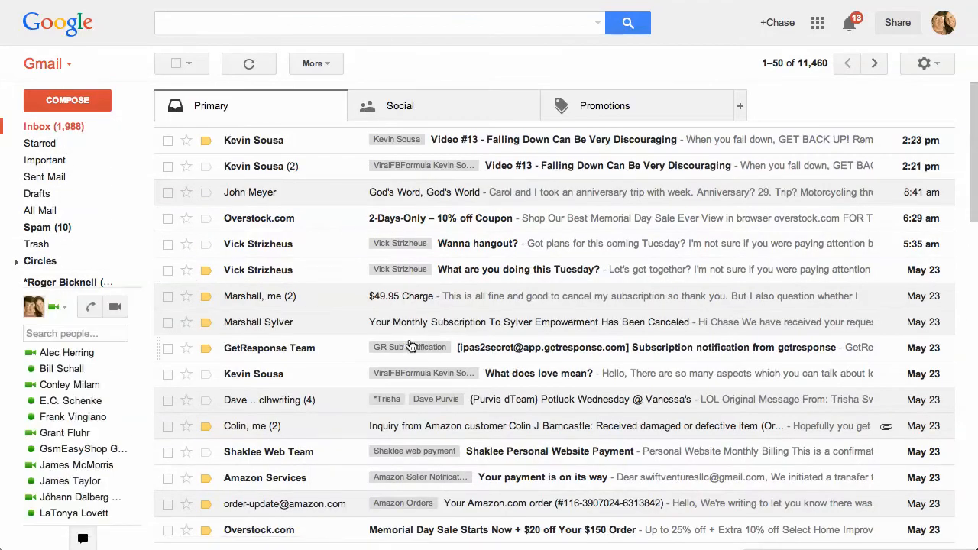
{"action": "mouse_move", "coordinate": [72, 282]}
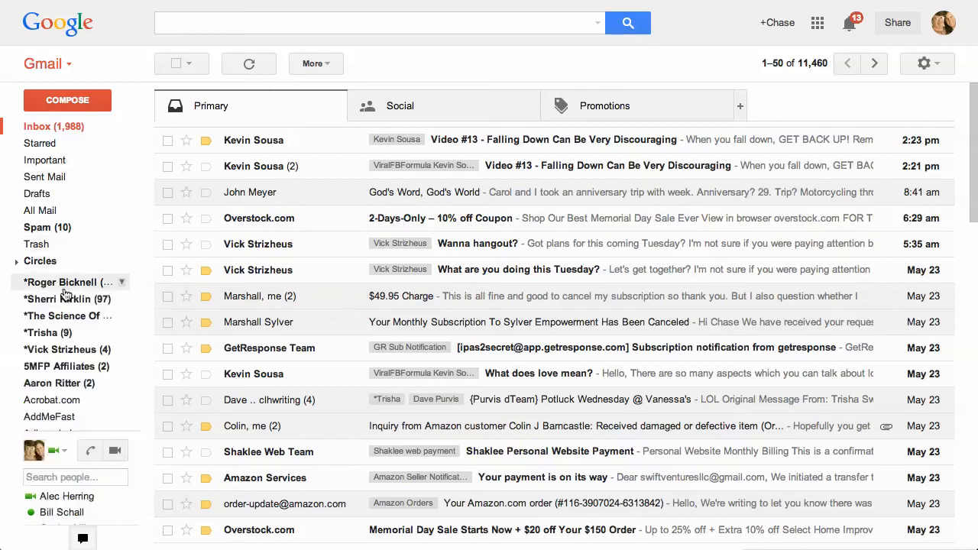
{"action": "scroll", "coordinate": [83, 362], "scroll_direction": "down", "scroll_amount": 2}
{"action": "scroll", "coordinate": [82, 362], "scroll_direction": "down", "scroll_amount": 2}
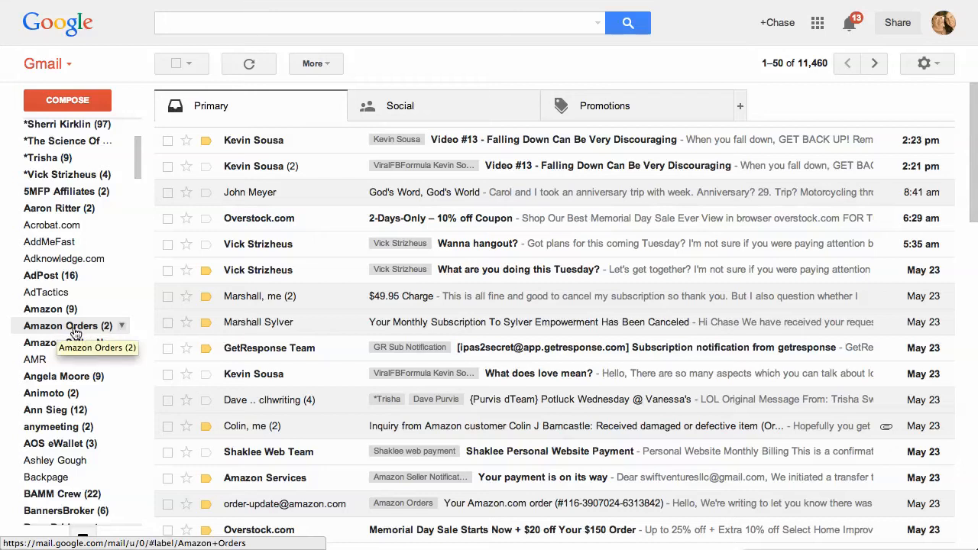
{"action": "left_click", "coordinate": [74, 334]}
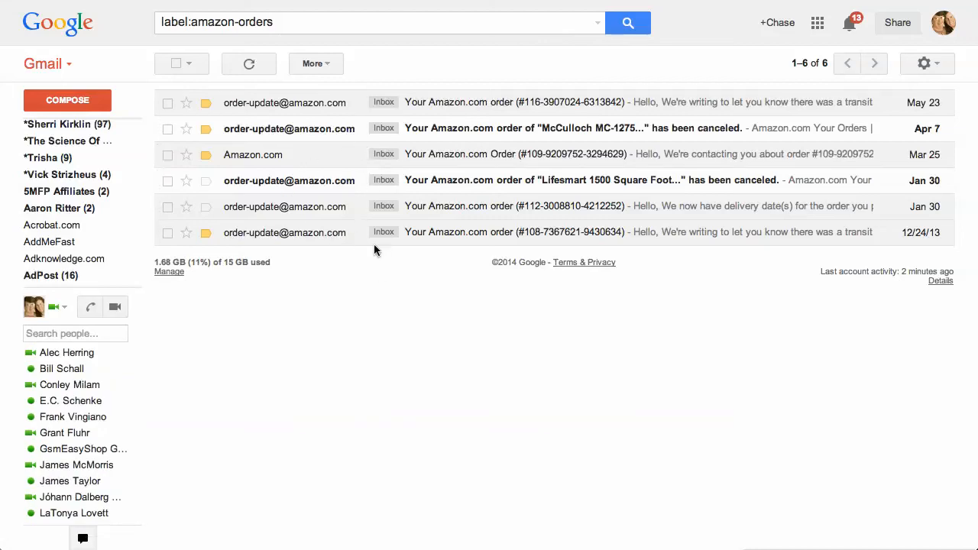
Return to the inbox and look through the messages in the Social category.
{"action": "mouse_move", "coordinate": [127, 208]}
{"action": "scroll", "coordinate": [84, 206], "scroll_direction": "up", "scroll_amount": 3}
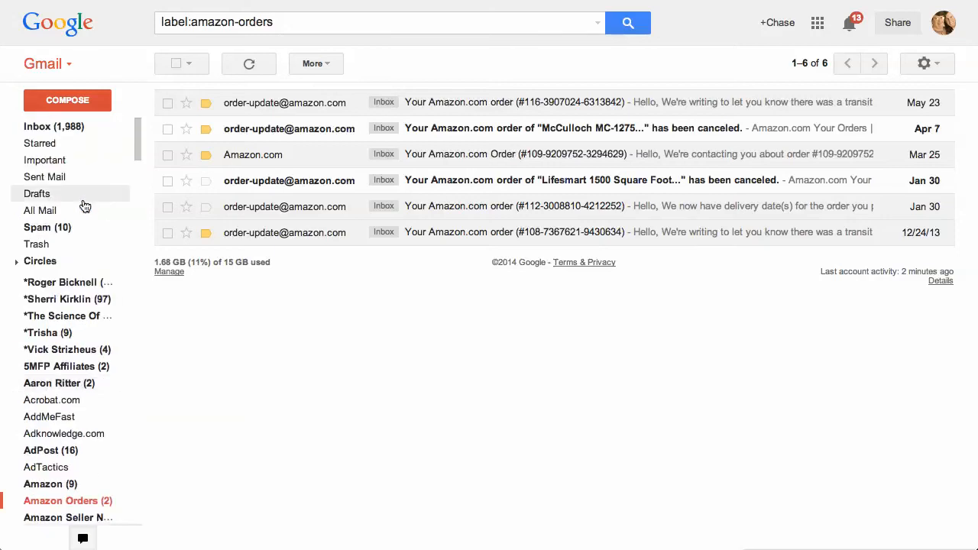
{"action": "left_click", "coordinate": [54, 127]}
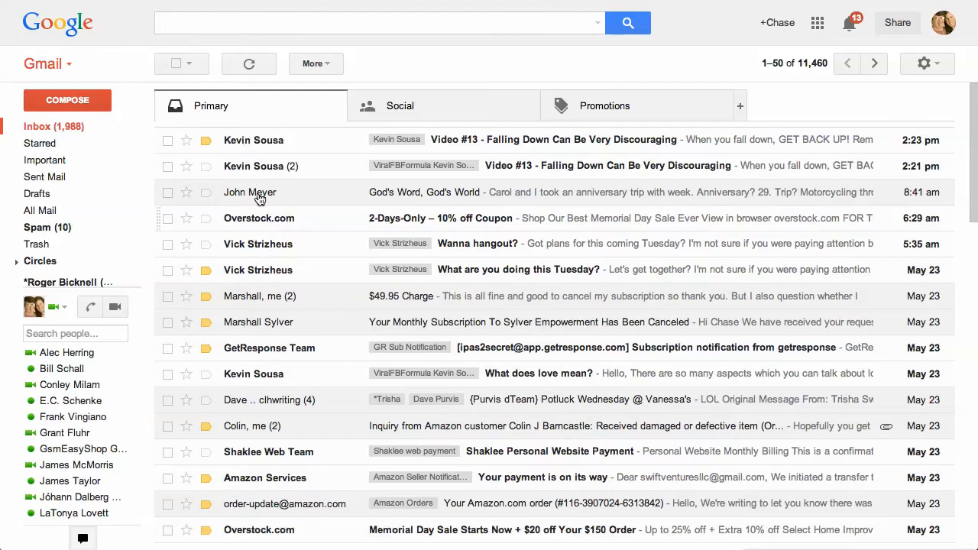
{"action": "left_click", "coordinate": [420, 109]}
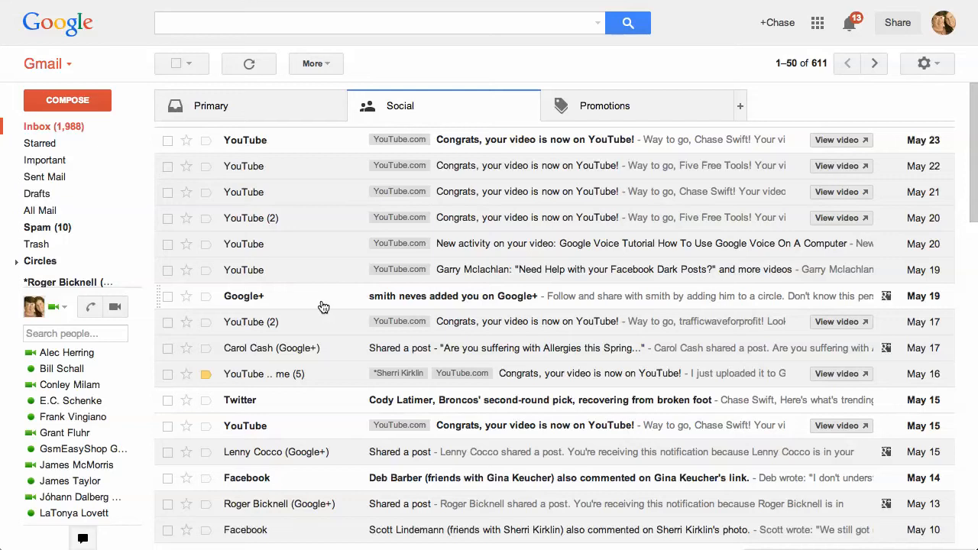
{"action": "scroll", "coordinate": [320, 306], "scroll_direction": "down", "scroll_amount": 4}
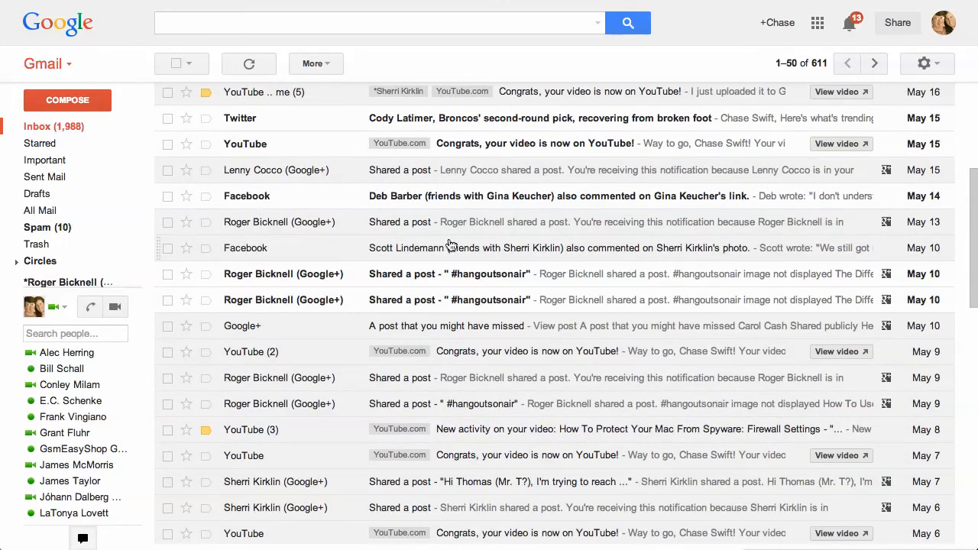
{"action": "scroll", "coordinate": [450, 244], "scroll_direction": "up", "scroll_amount": 4}
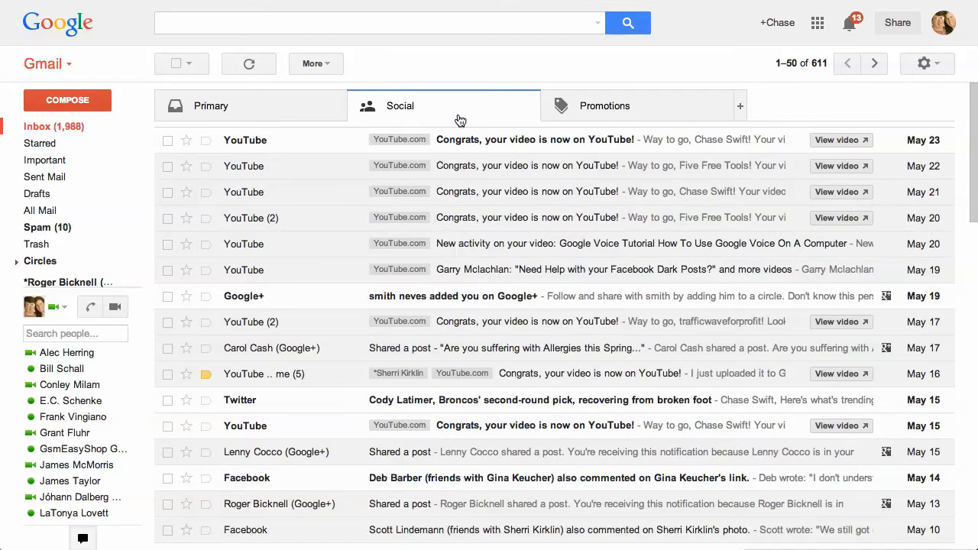
Look through the messages in the inbox's Promotions category.
{"action": "left_click", "coordinate": [644, 110]}
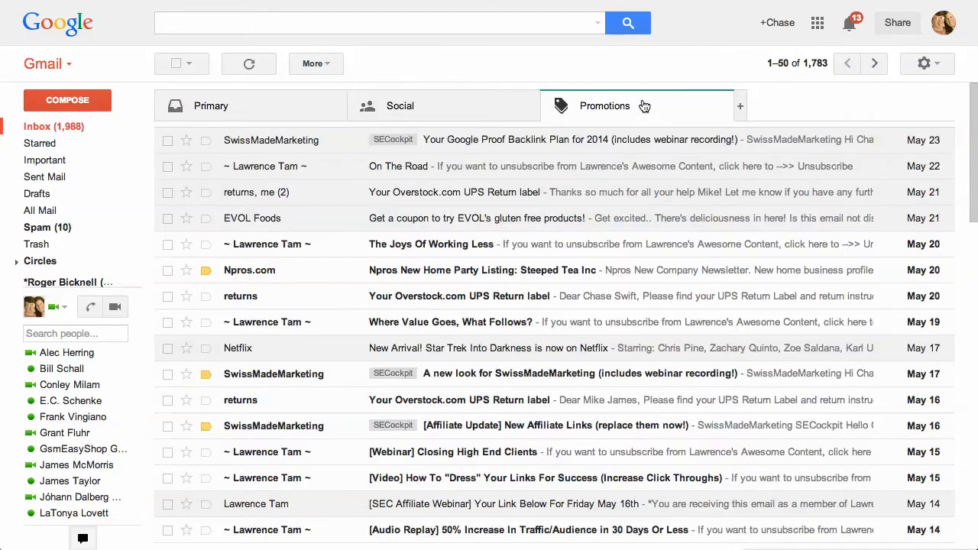
{"action": "scroll", "coordinate": [414, 305], "scroll_direction": "down", "scroll_amount": 5}
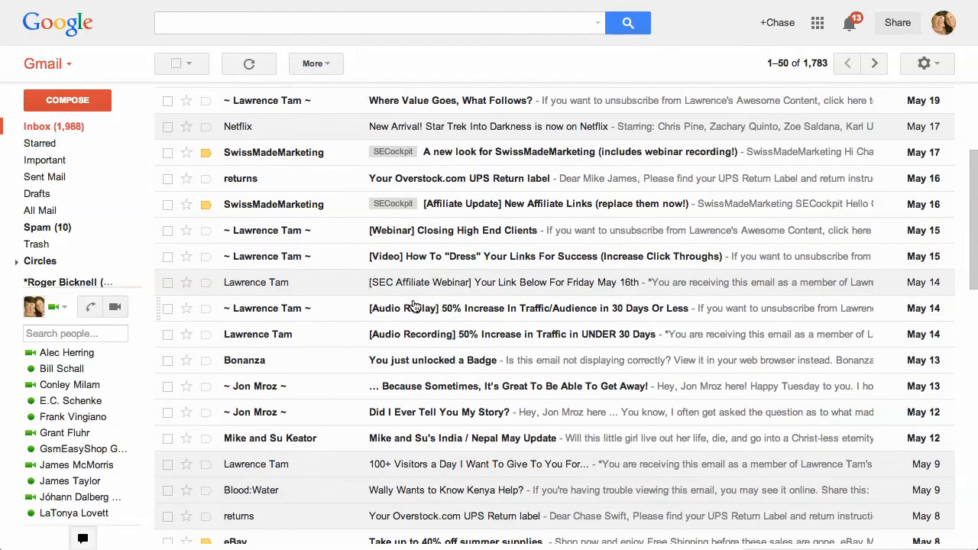
{"action": "scroll", "coordinate": [413, 305], "scroll_direction": "down", "scroll_amount": 3}
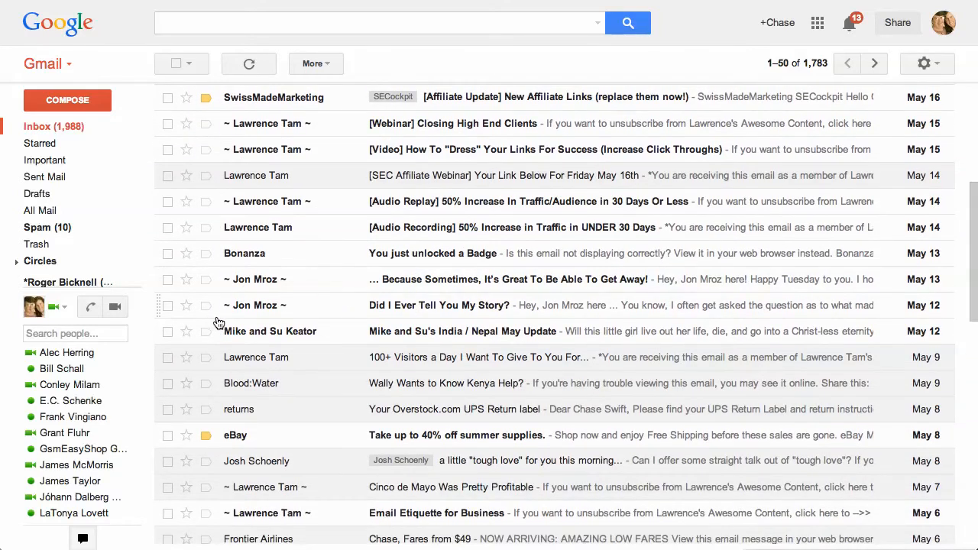
{"action": "scroll", "coordinate": [323, 316], "scroll_direction": "down", "scroll_amount": 2}
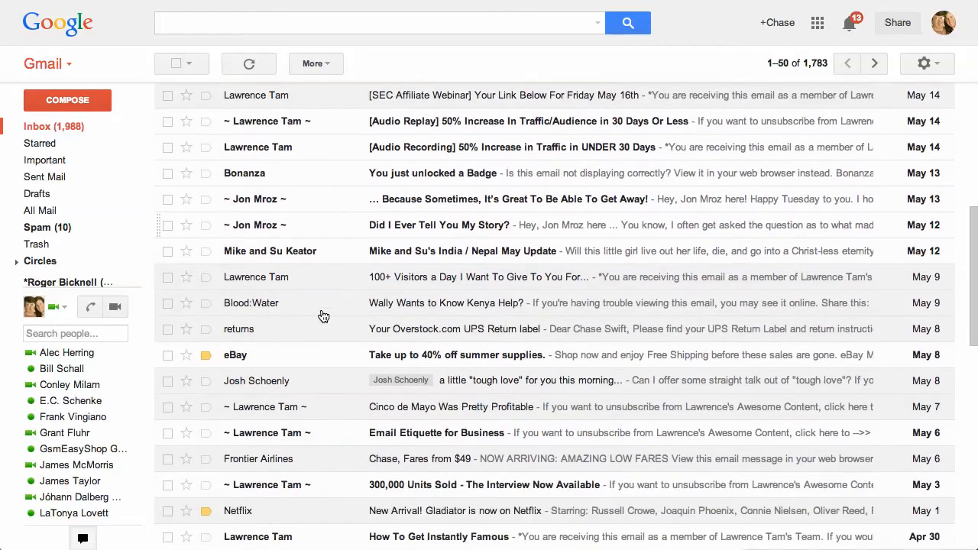
{"action": "scroll", "coordinate": [437, 283], "scroll_direction": "down", "scroll_amount": 5}
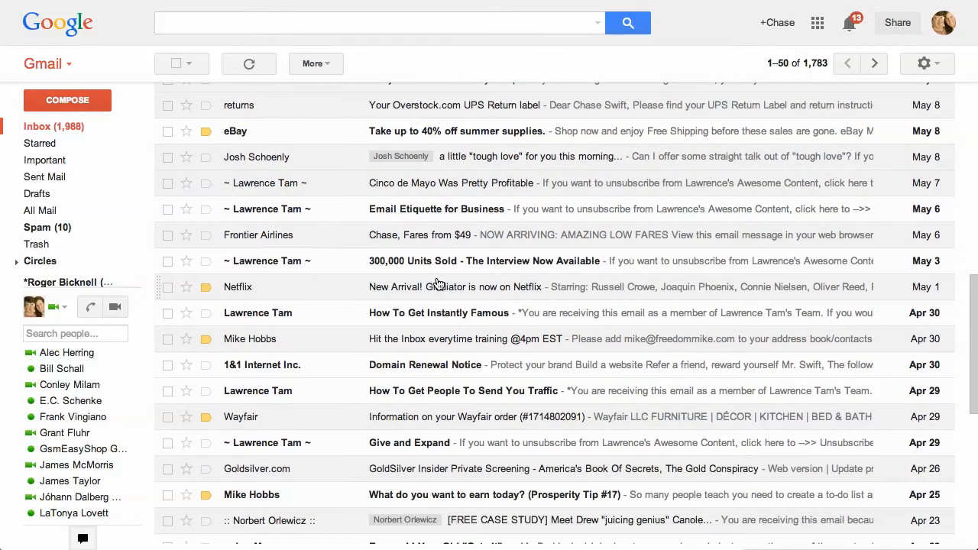
{"action": "scroll", "coordinate": [437, 284], "scroll_direction": "up", "scroll_amount": 15}
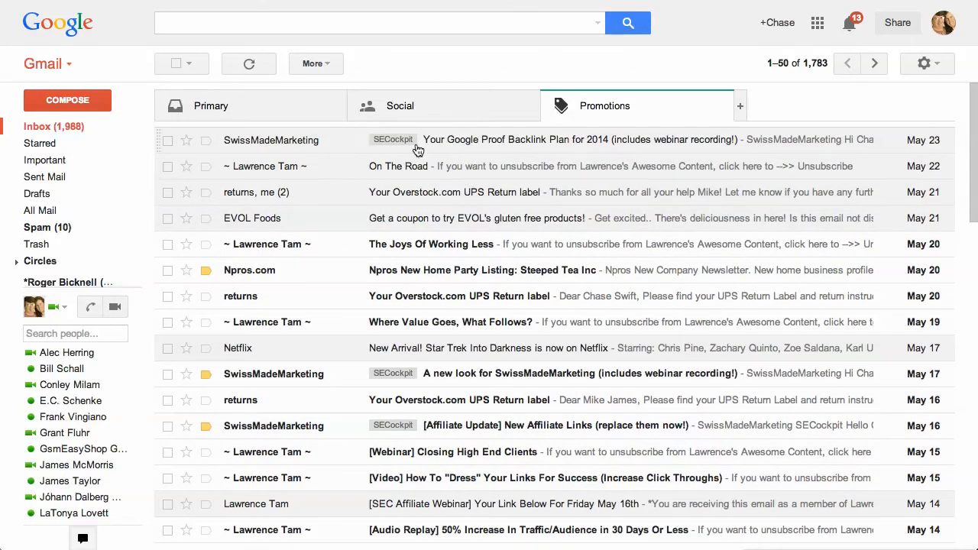
Move "The Joys Of Working Less" from the Promotions category to Primary and apply this to future messages from the same sender.
{"action": "left_click", "coordinate": [246, 111]}
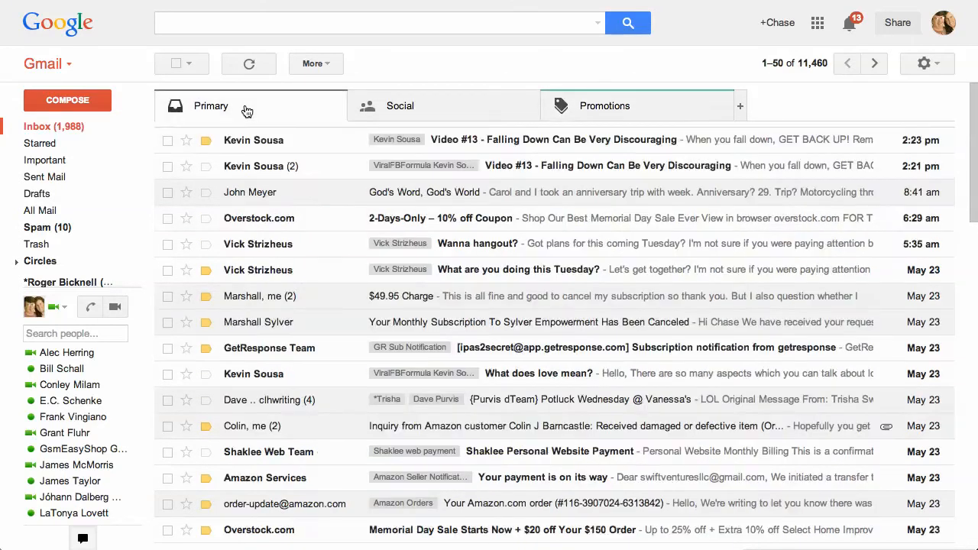
{"action": "left_click", "coordinate": [632, 108]}
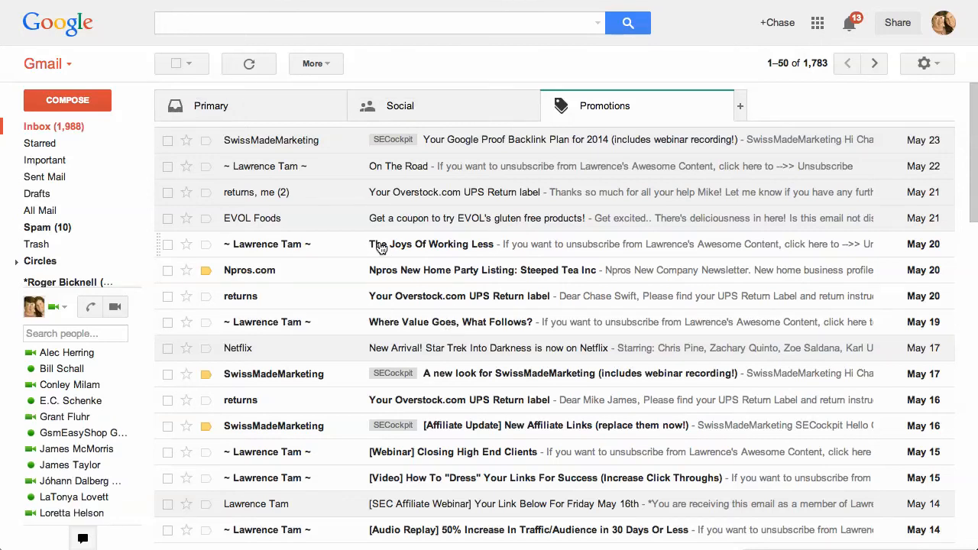
{"action": "left_click_drag", "start_coordinate": [388, 246], "coordinate": [236, 101]}
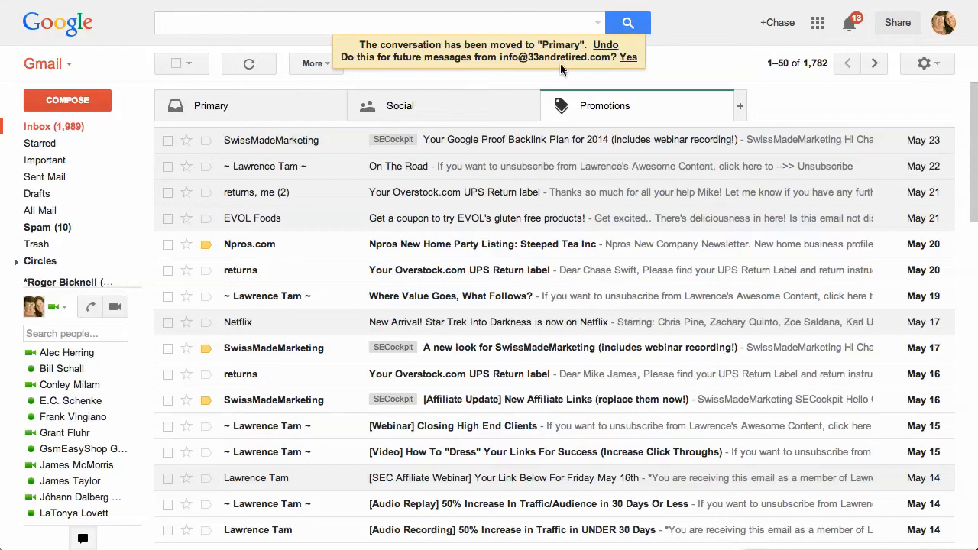
{"action": "left_click", "coordinate": [629, 58]}
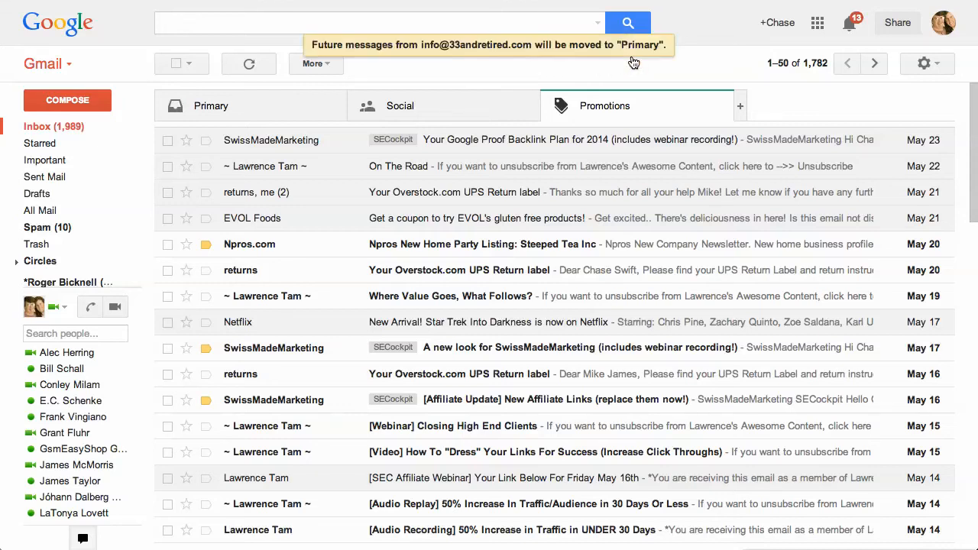
Look through the messages in the inbox's Primary category.
{"action": "left_click", "coordinate": [252, 98]}
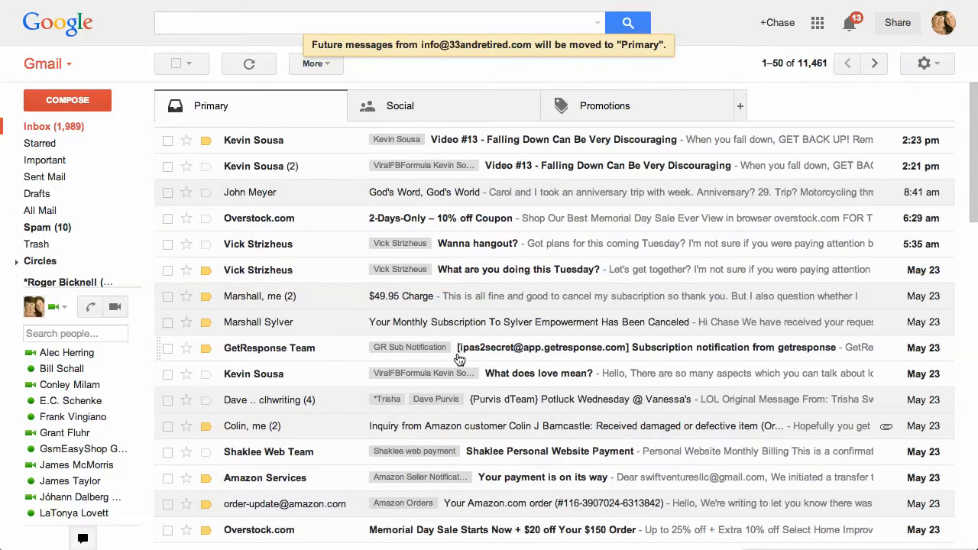
{"action": "scroll", "coordinate": [458, 373], "scroll_direction": "down", "scroll_amount": 3}
{"action": "scroll", "coordinate": [458, 372], "scroll_direction": "up", "scroll_amount": 3}
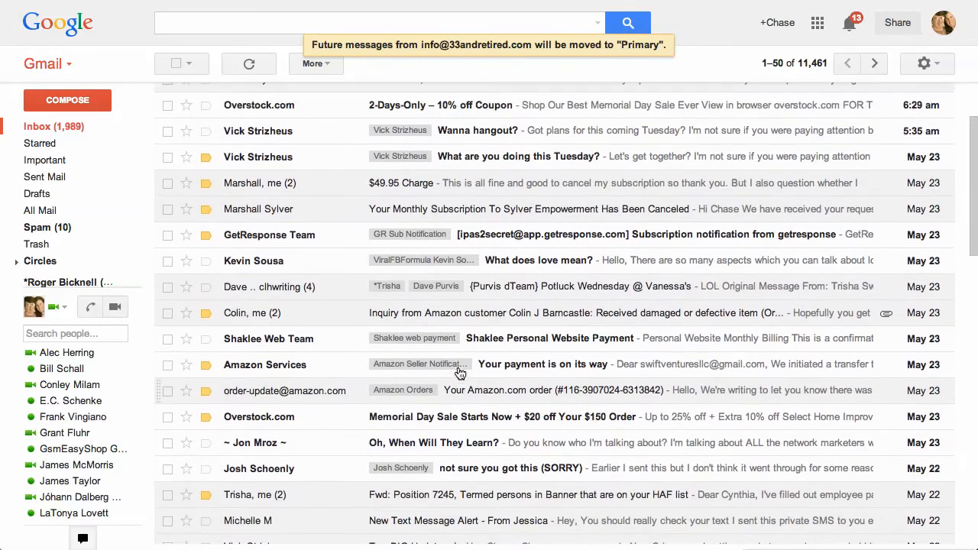
{"action": "scroll", "coordinate": [458, 373], "scroll_direction": "down", "scroll_amount": 8}
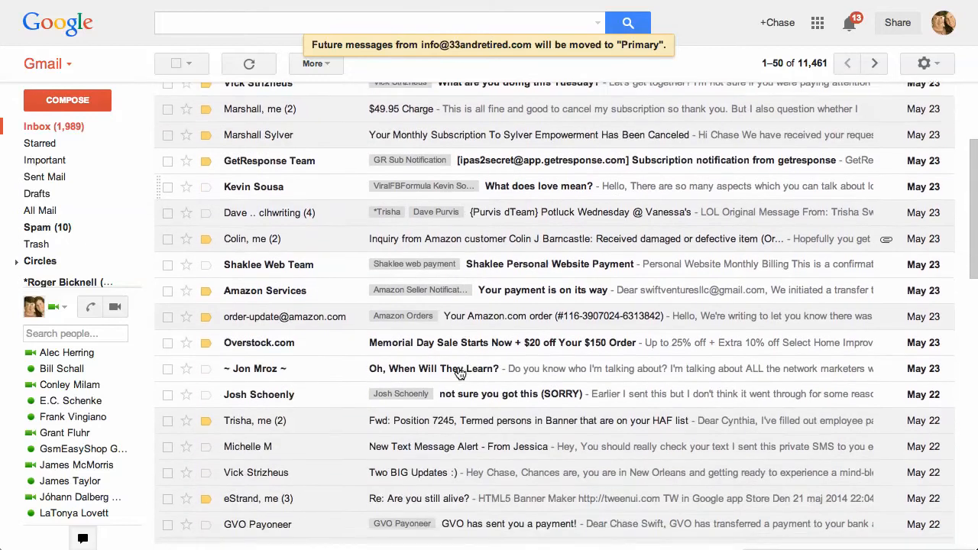
{"action": "scroll", "coordinate": [459, 373], "scroll_direction": "up", "scroll_amount": 8}
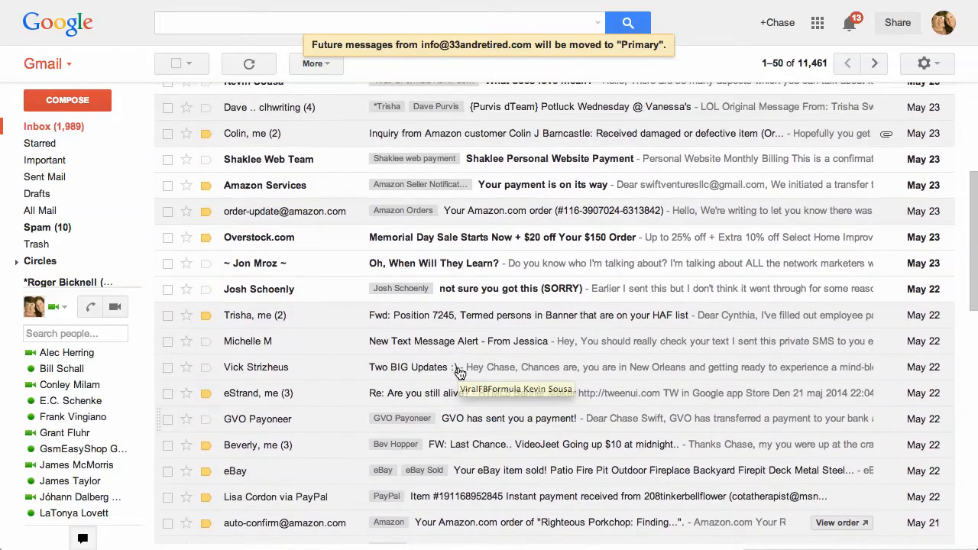
{"action": "scroll", "coordinate": [384, 297], "scroll_direction": "up", "scroll_amount": 1}
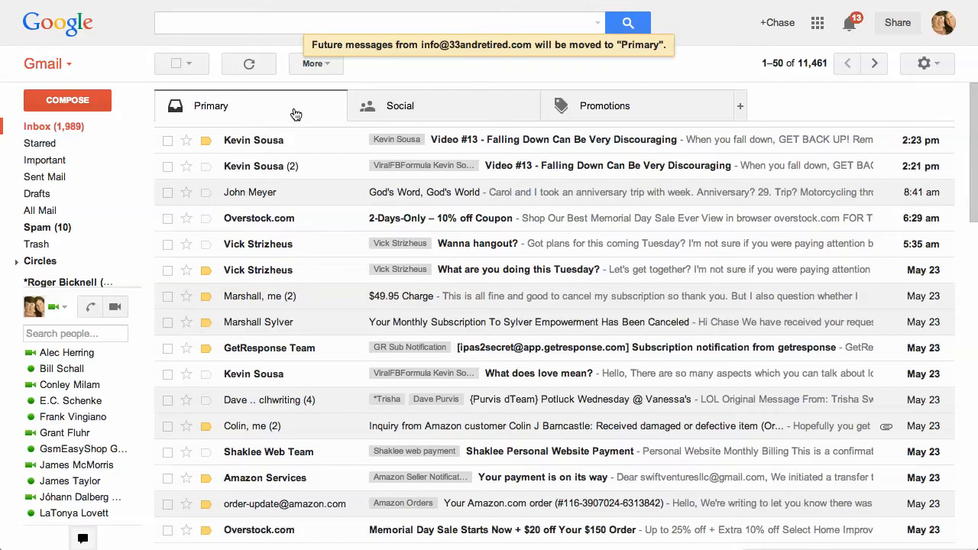
{"action": "scroll", "coordinate": [296, 114], "scroll_direction": "down", "scroll_amount": 1}
{"action": "scroll", "coordinate": [295, 117], "scroll_direction": "up", "scroll_amount": 1}
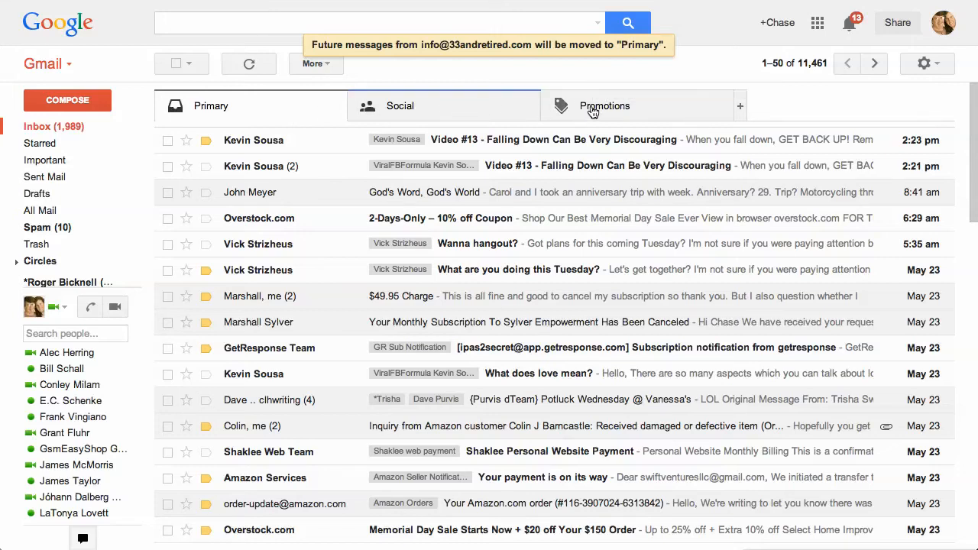
Deselect the Promotions and Social categories in the inbox tab selection, and cancel without saving.
{"action": "left_click", "coordinate": [741, 110]}
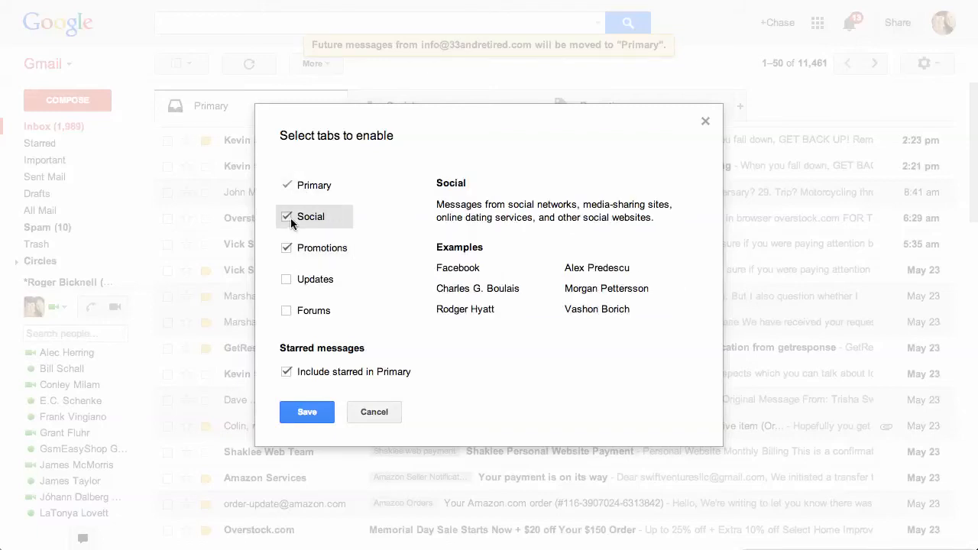
{"action": "left_click", "coordinate": [286, 249]}
{"action": "left_click", "coordinate": [287, 217]}
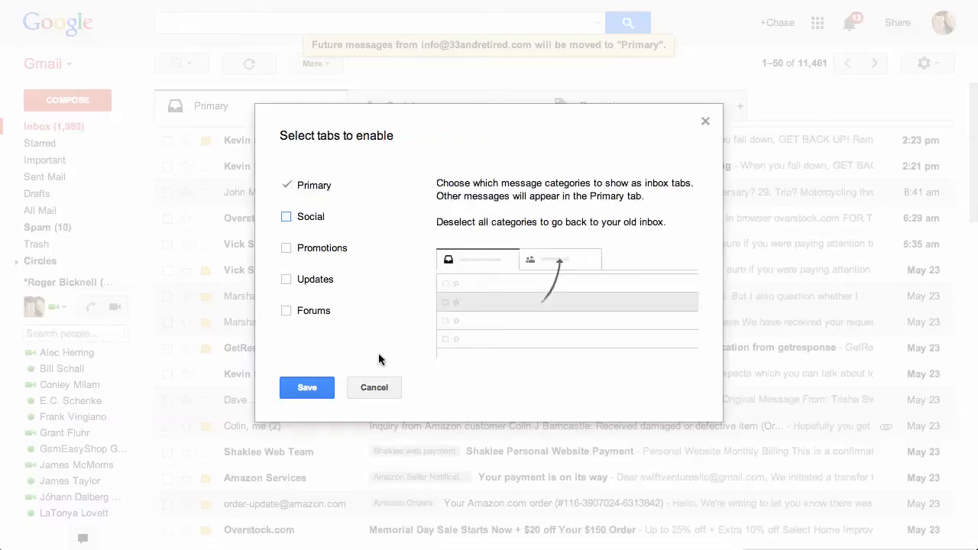
{"action": "left_click", "coordinate": [374, 387]}
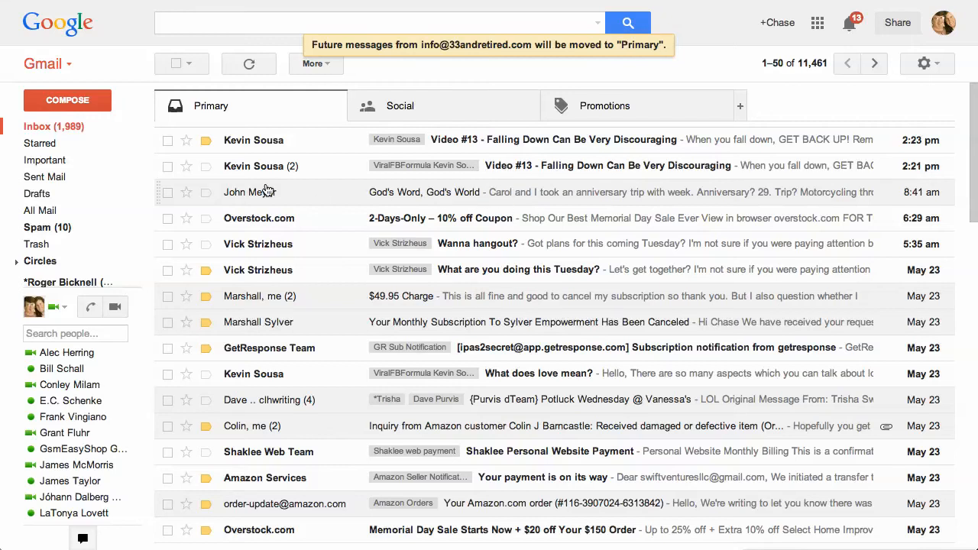
View the All Mail list, marking the Facebook invitation to The 5 Step Formula as selected and clearing the selection again.
{"action": "mouse_move", "coordinate": [61, 216]}
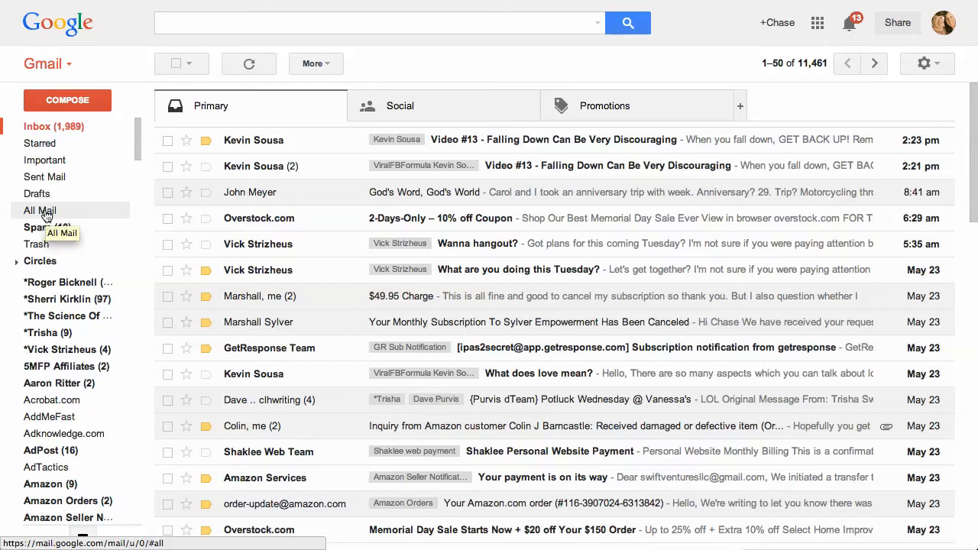
{"action": "left_click", "coordinate": [46, 216]}
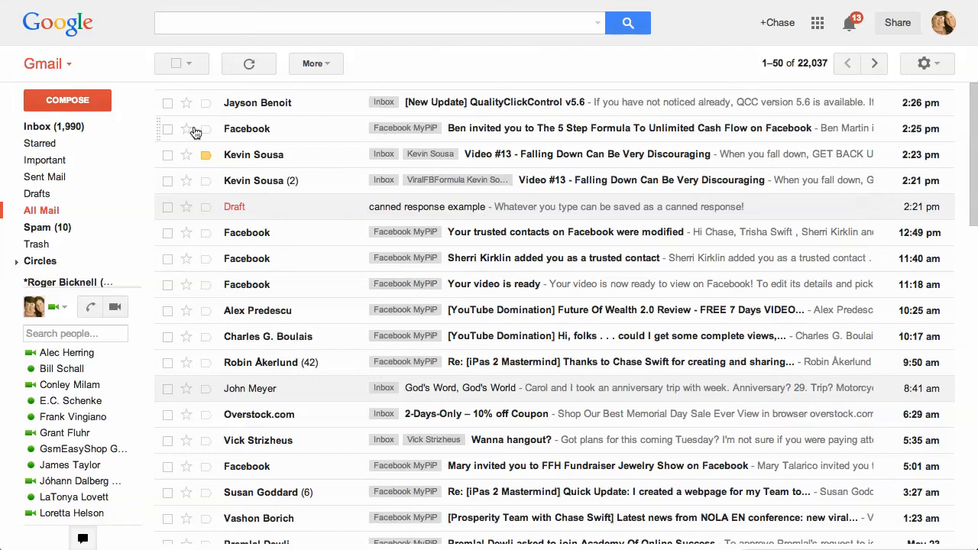
{"action": "left_click", "coordinate": [166, 129]}
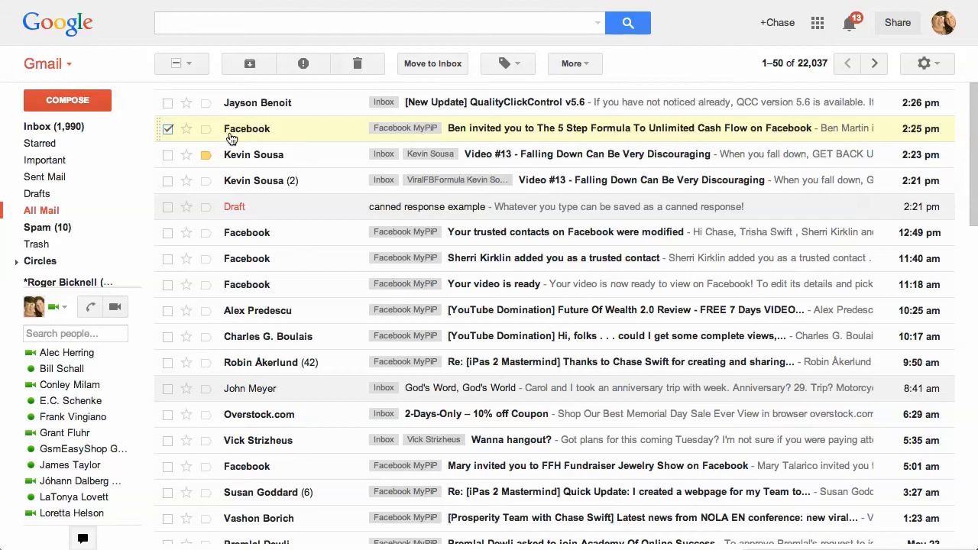
{"action": "left_click", "coordinate": [168, 129]}
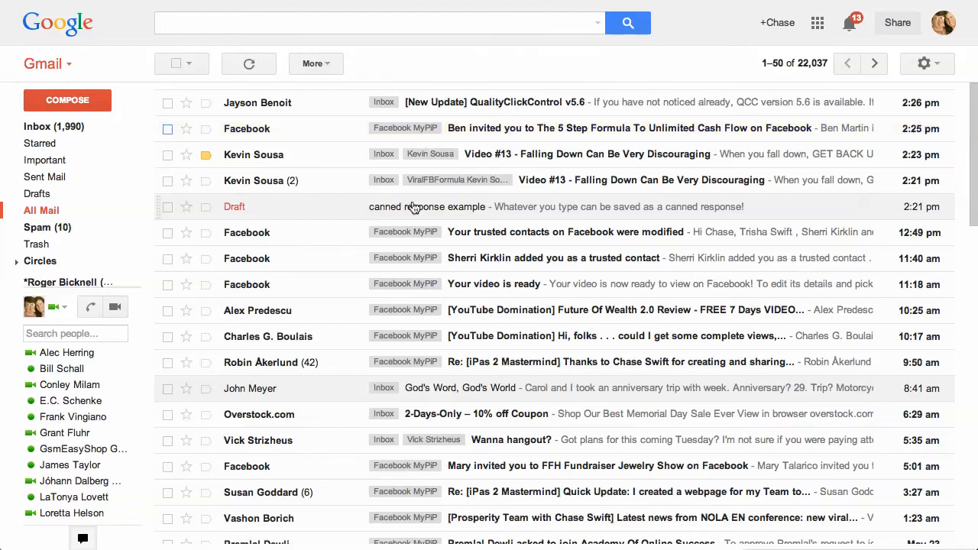
Open the draft "canned response example" from All Mail and discard it.
{"action": "mouse_move", "coordinate": [37, 219]}
{"action": "left_click", "coordinate": [441, 207]}
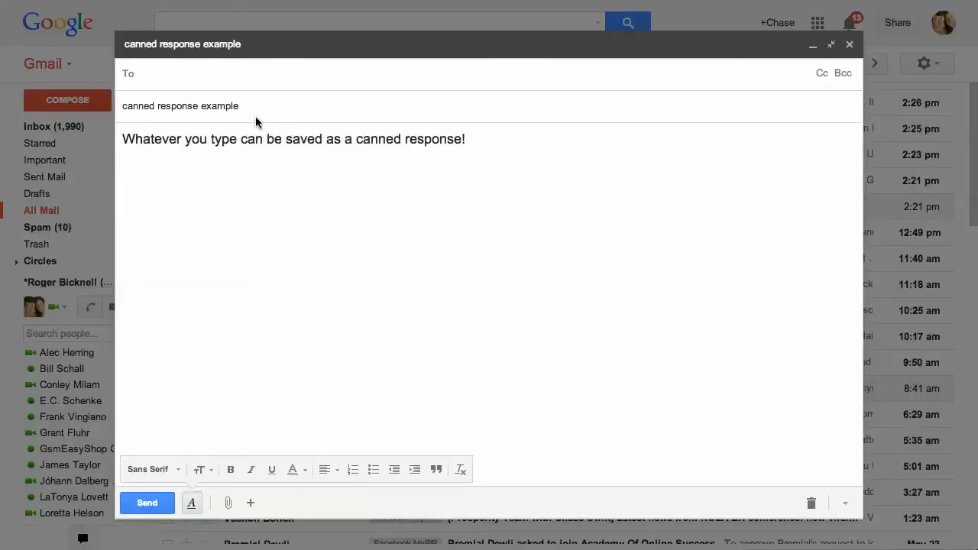
{"action": "left_click", "coordinate": [811, 504]}
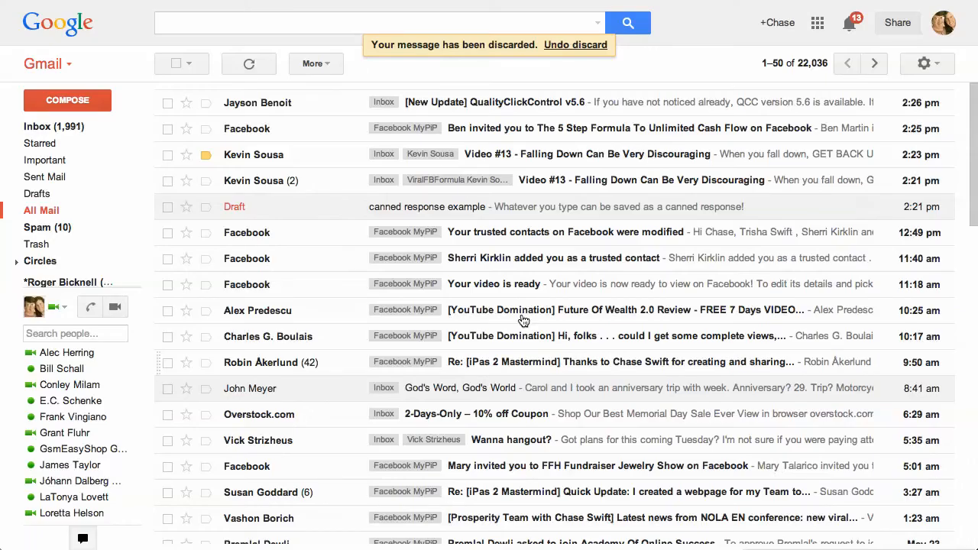
Open the inbox message "GREAT question from a subscriber" and look through all messages under the label named after its sender.
{"action": "left_click", "coordinate": [75, 127]}
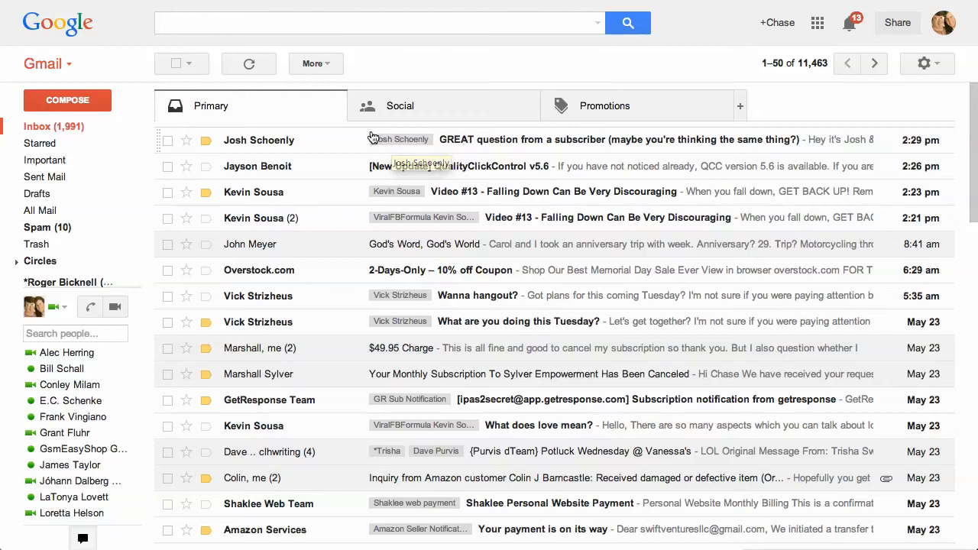
{"action": "left_click", "coordinate": [472, 143]}
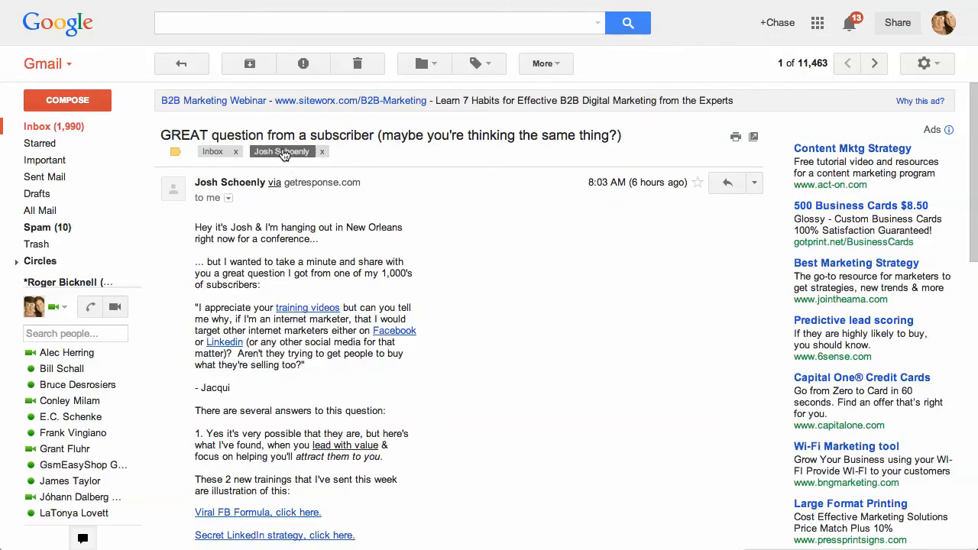
{"action": "left_click", "coordinate": [280, 153]}
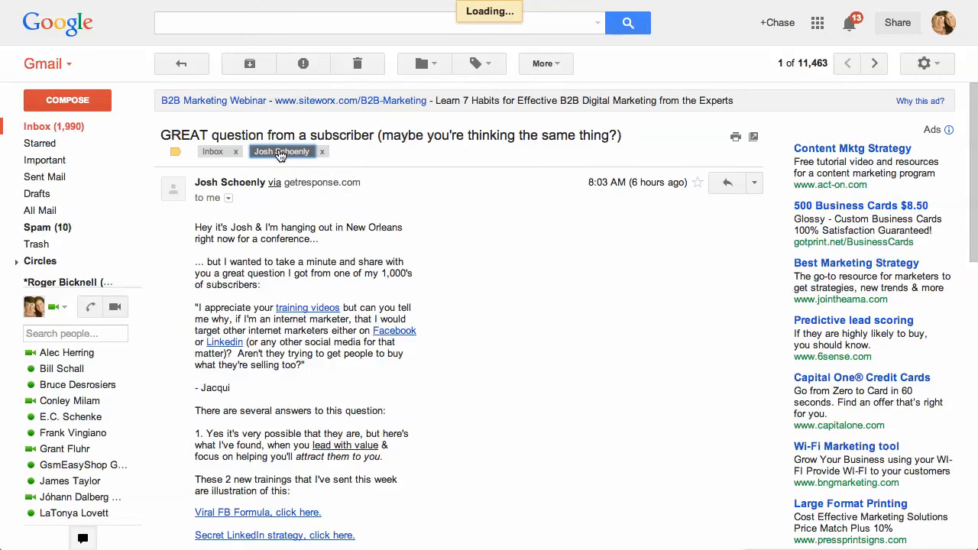
{"action": "scroll", "coordinate": [443, 233], "scroll_direction": "down", "scroll_amount": 2}
{"action": "scroll", "coordinate": [440, 233], "scroll_direction": "down", "scroll_amount": 8}
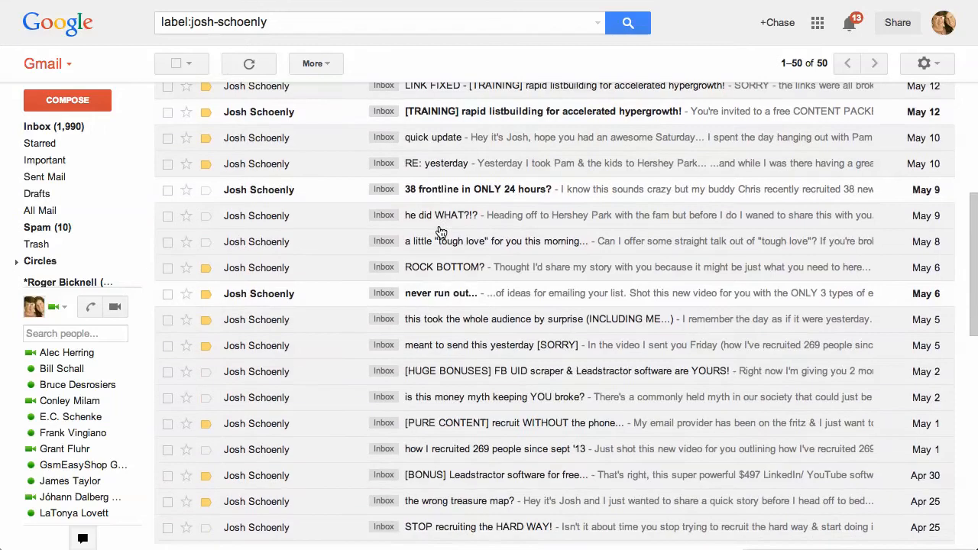
{"action": "scroll", "coordinate": [440, 232], "scroll_direction": "down", "scroll_amount": 3}
{"action": "scroll", "coordinate": [440, 231], "scroll_direction": "up", "scroll_amount": 8}
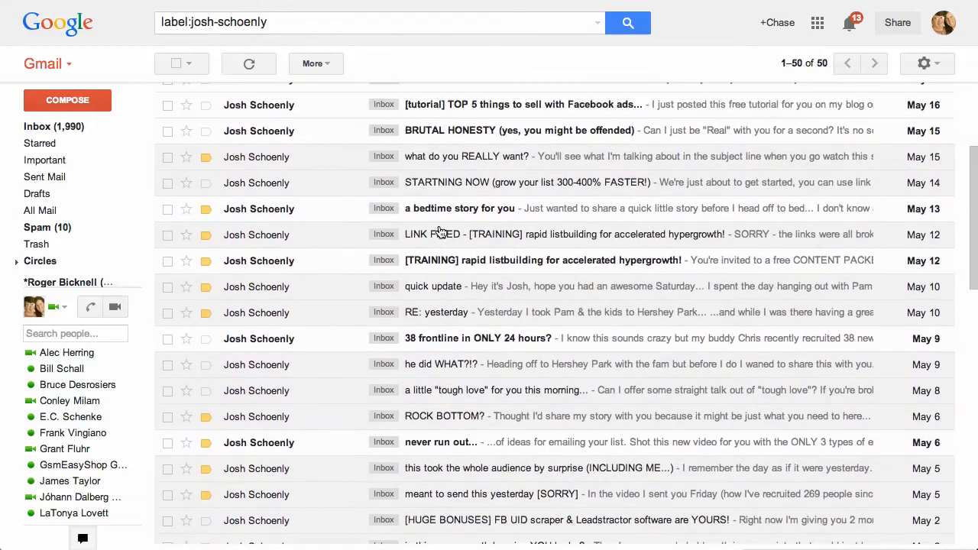
{"action": "scroll", "coordinate": [440, 233], "scroll_direction": "up", "scroll_amount": 6}
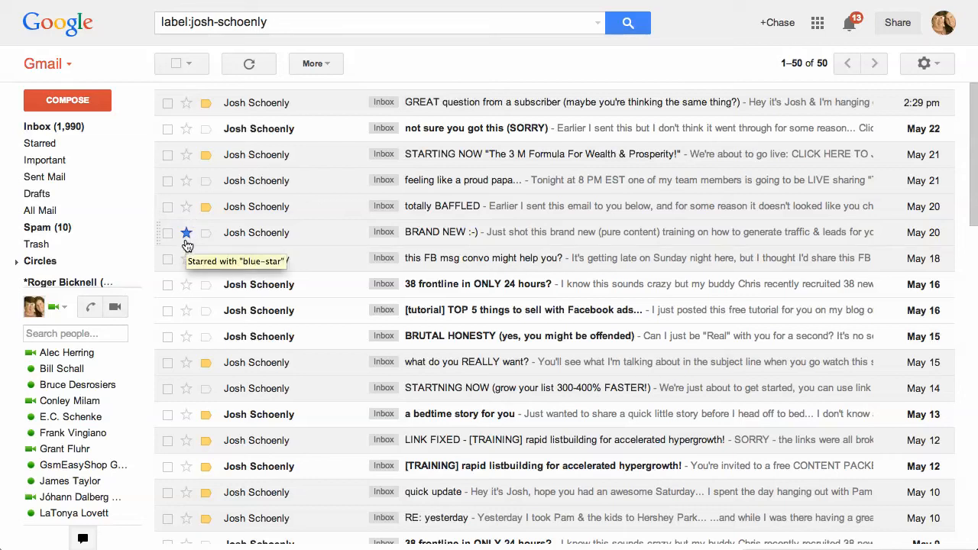
Try a blue star on the message "feeling like a proud papa...", remove it again and look through the labelled messages.
{"action": "left_click", "coordinate": [189, 186]}
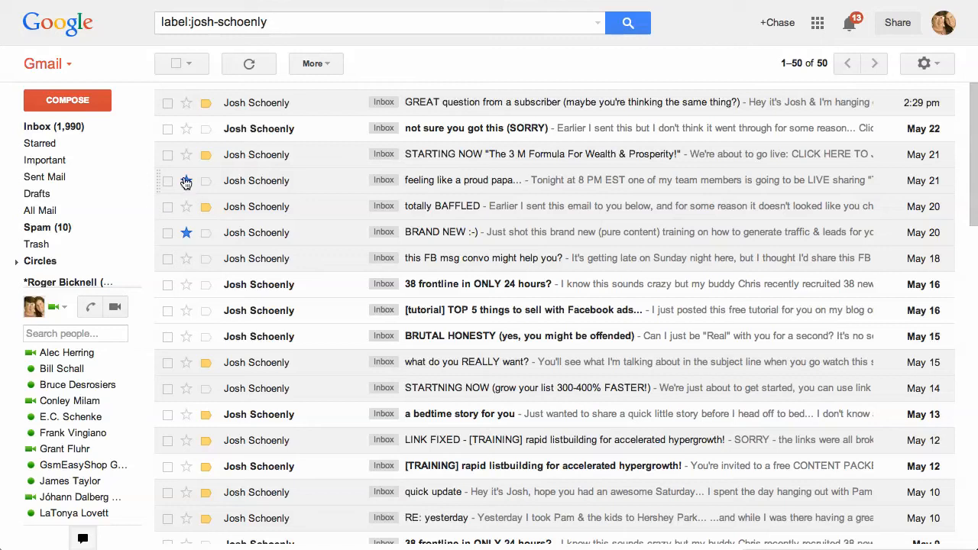
{"action": "left_click", "coordinate": [187, 185]}
{"action": "scroll", "coordinate": [386, 160], "scroll_direction": "down", "scroll_amount": 1}
{"action": "scroll", "coordinate": [386, 162], "scroll_direction": "down", "scroll_amount": 9}
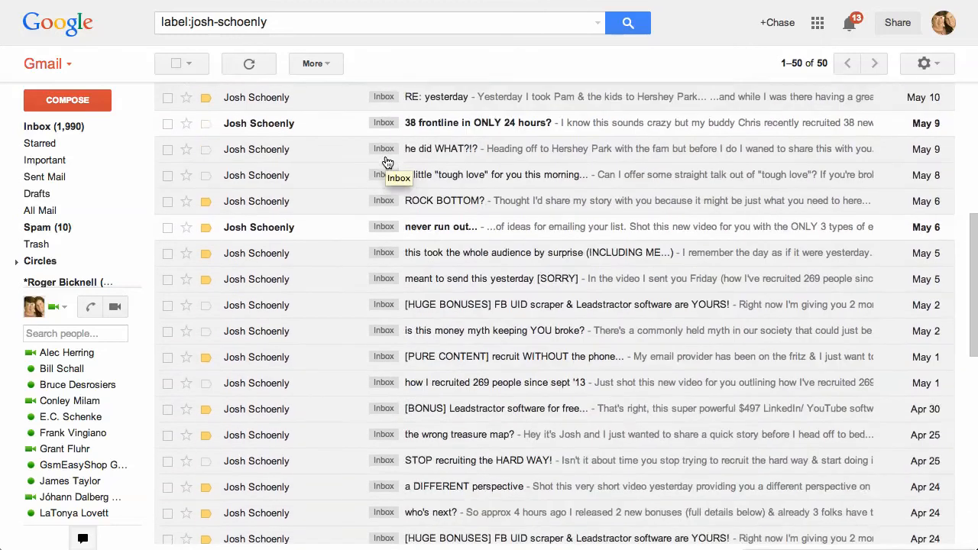
{"action": "scroll", "coordinate": [387, 163], "scroll_direction": "up", "scroll_amount": 5}
{"action": "scroll", "coordinate": [387, 163], "scroll_direction": "up", "scroll_amount": 5}
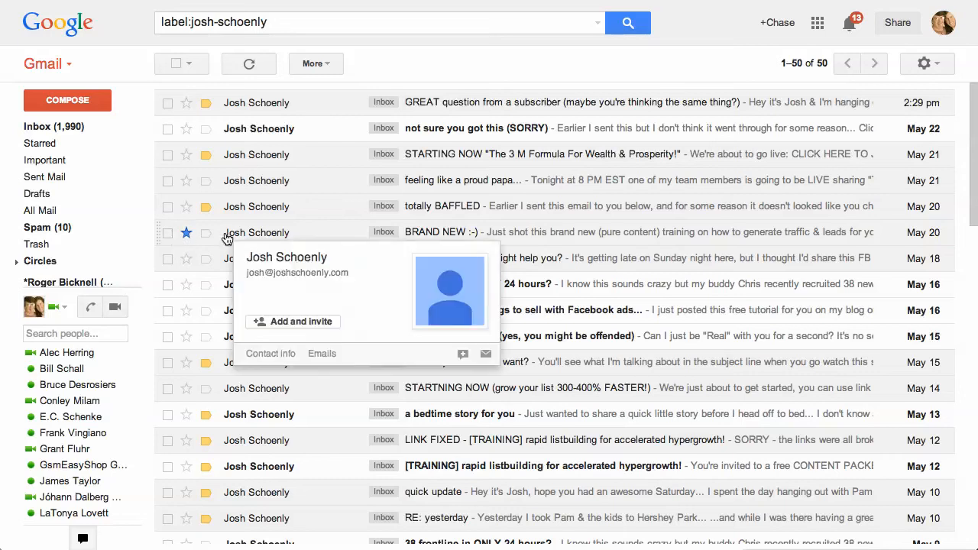
Return to the inbox, find the same sender's label in the label list and open it to view its messages.
{"action": "left_click", "coordinate": [64, 128]}
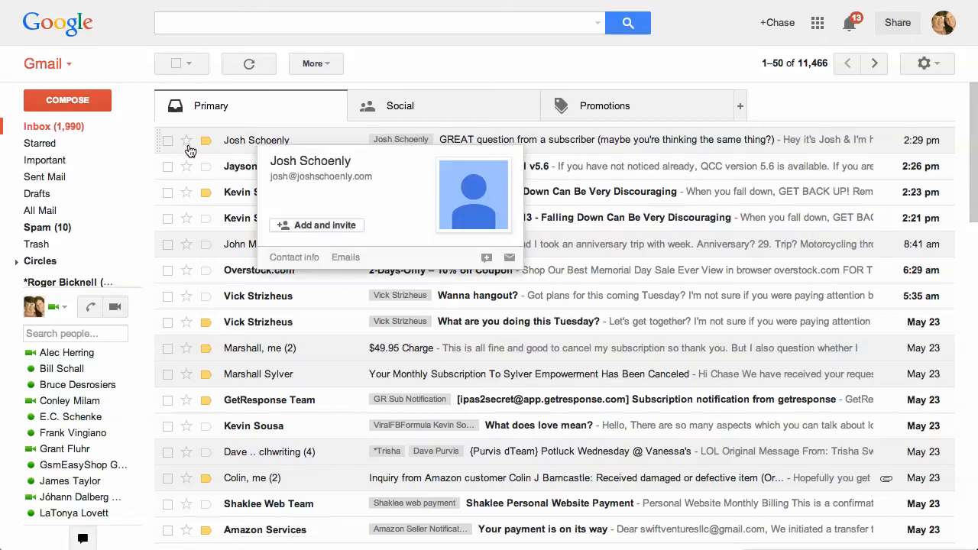
{"action": "mouse_move", "coordinate": [74, 252]}
{"action": "scroll", "coordinate": [68, 375], "scroll_direction": "down", "scroll_amount": 8}
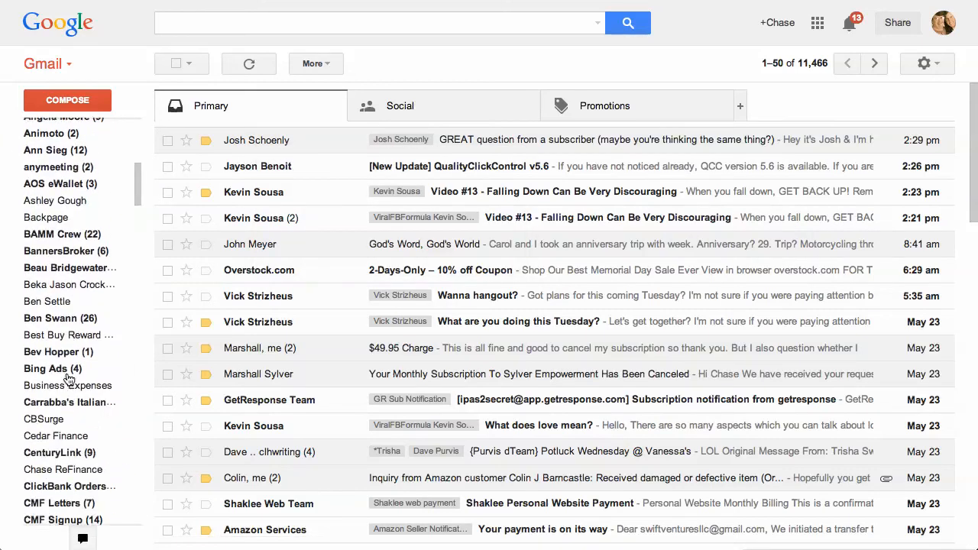
{"action": "scroll", "coordinate": [68, 379], "scroll_direction": "down", "scroll_amount": 10}
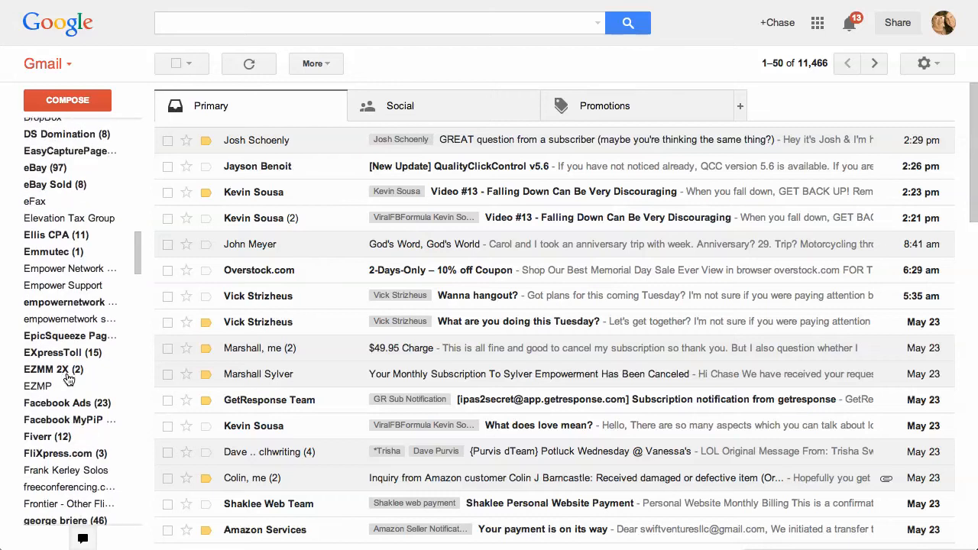
{"action": "scroll", "coordinate": [68, 379], "scroll_direction": "down", "scroll_amount": 10}
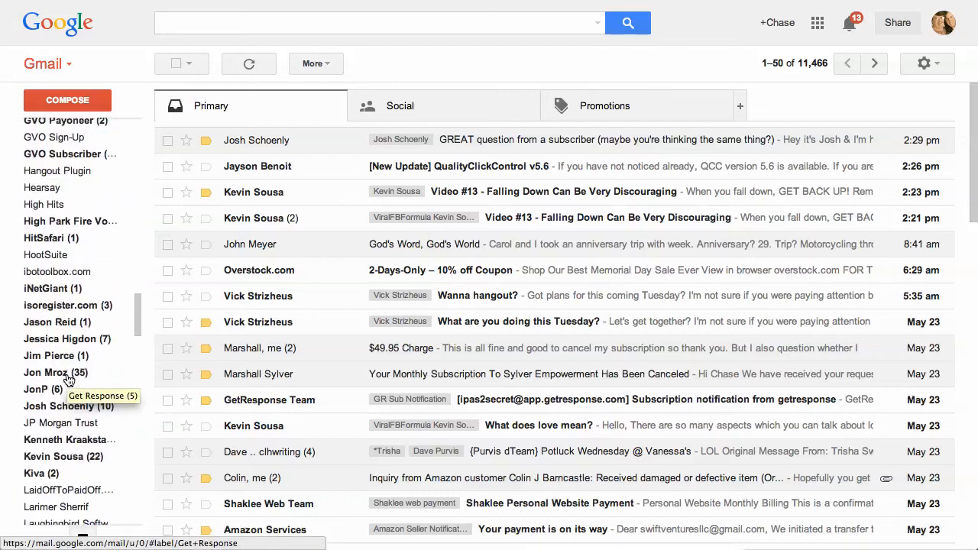
{"action": "scroll", "coordinate": [68, 379], "scroll_direction": "up", "scroll_amount": 3}
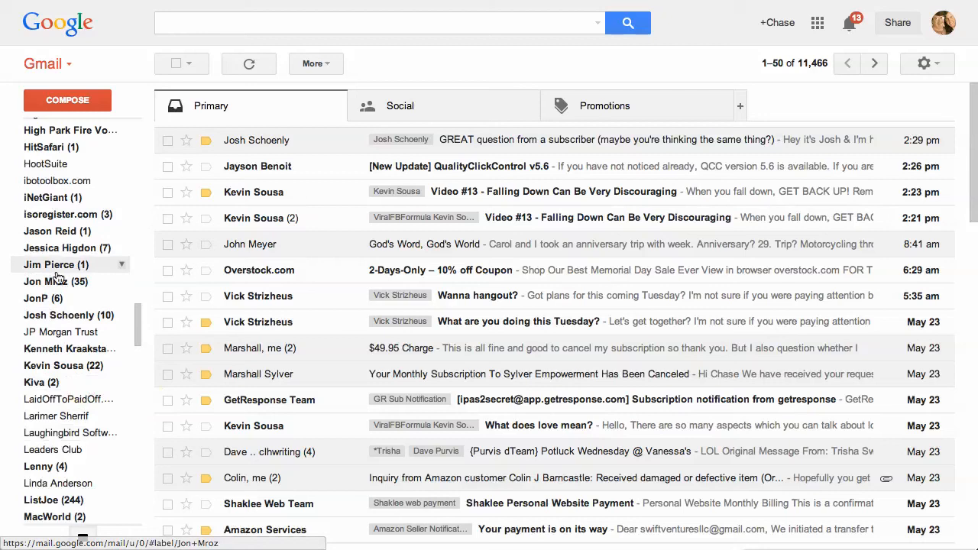
{"action": "left_click", "coordinate": [68, 316]}
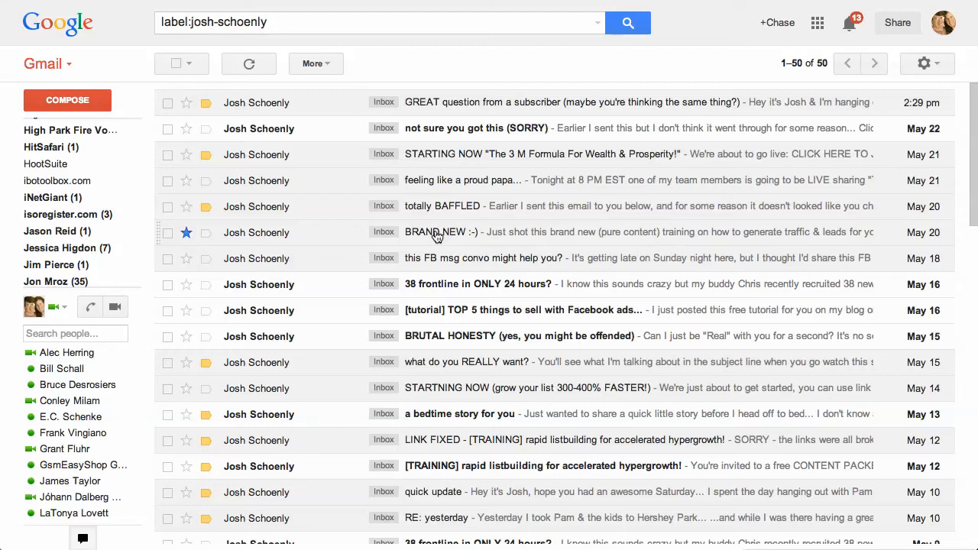
{"action": "scroll", "coordinate": [107, 160], "scroll_direction": "up", "scroll_amount": 15}
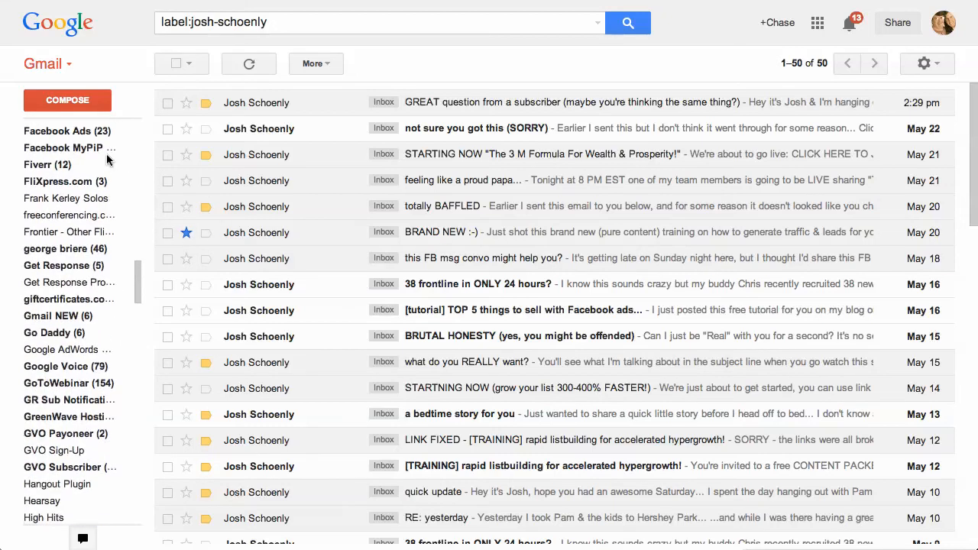
Return from the sender's label to the inbox and open the label settings.
{"action": "scroll", "coordinate": [106, 159], "scroll_direction": "up", "scroll_amount": 10}
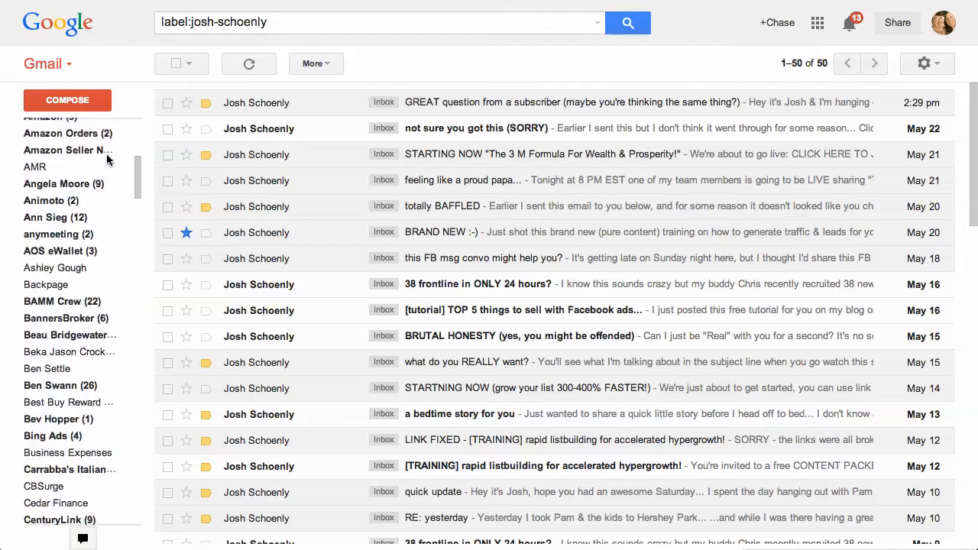
{"action": "left_click", "coordinate": [82, 131]}
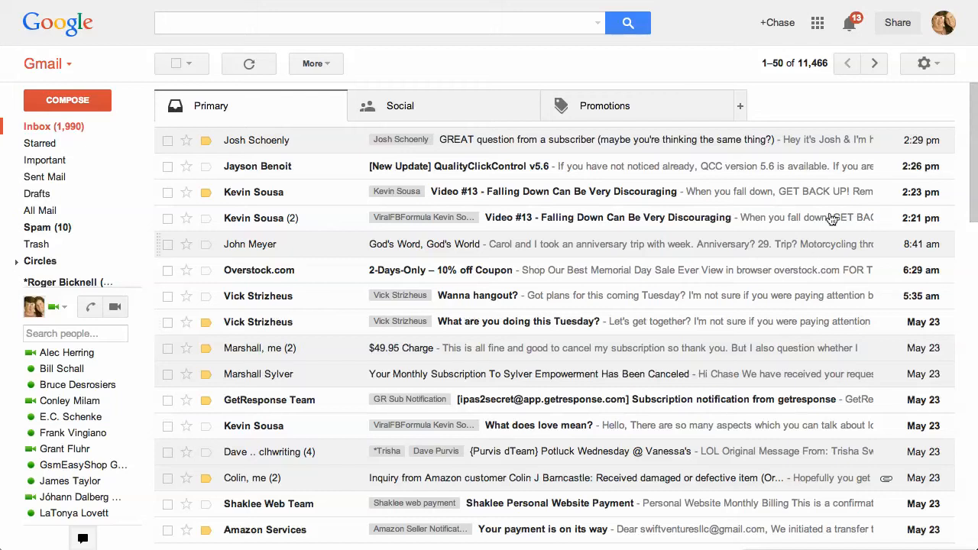
{"action": "left_click", "coordinate": [926, 67]}
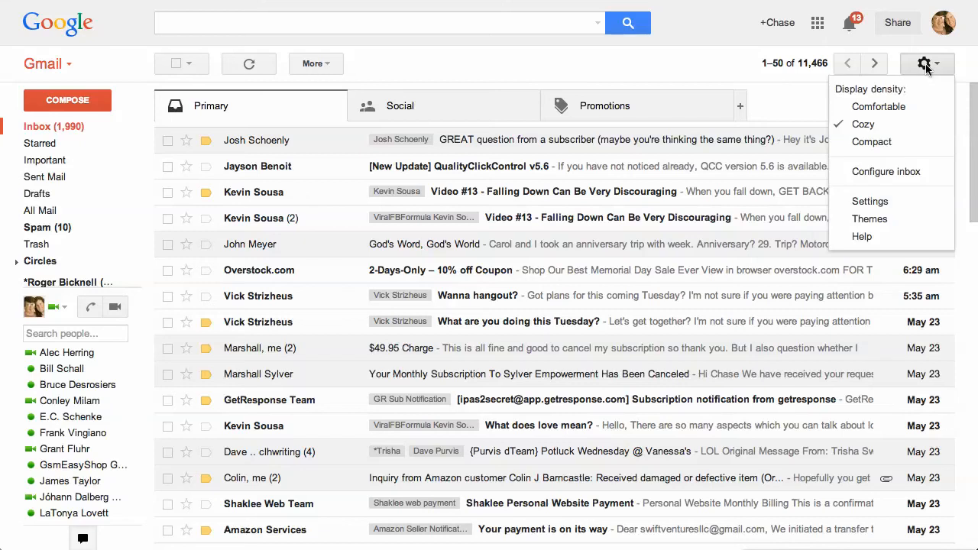
{"action": "left_click", "coordinate": [866, 203]}
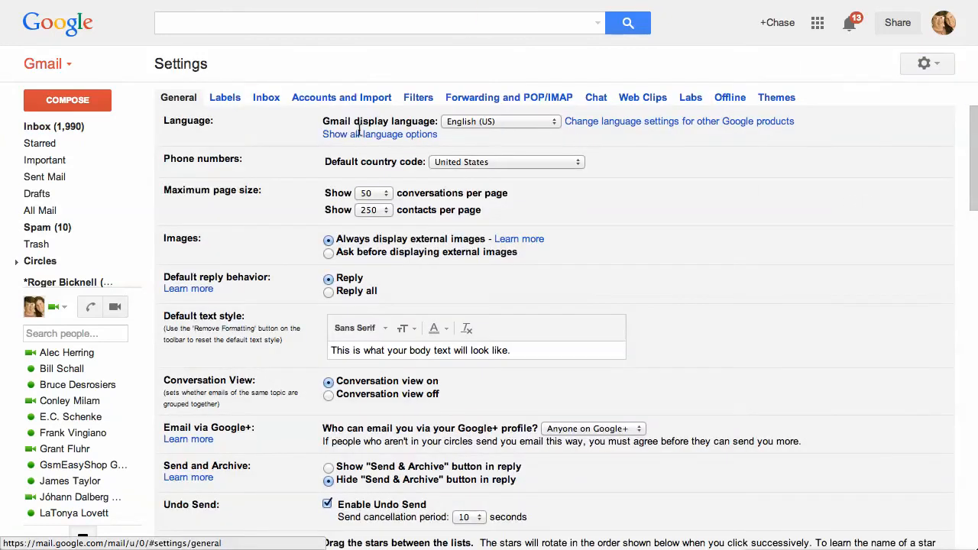
{"action": "left_click", "coordinate": [225, 100]}
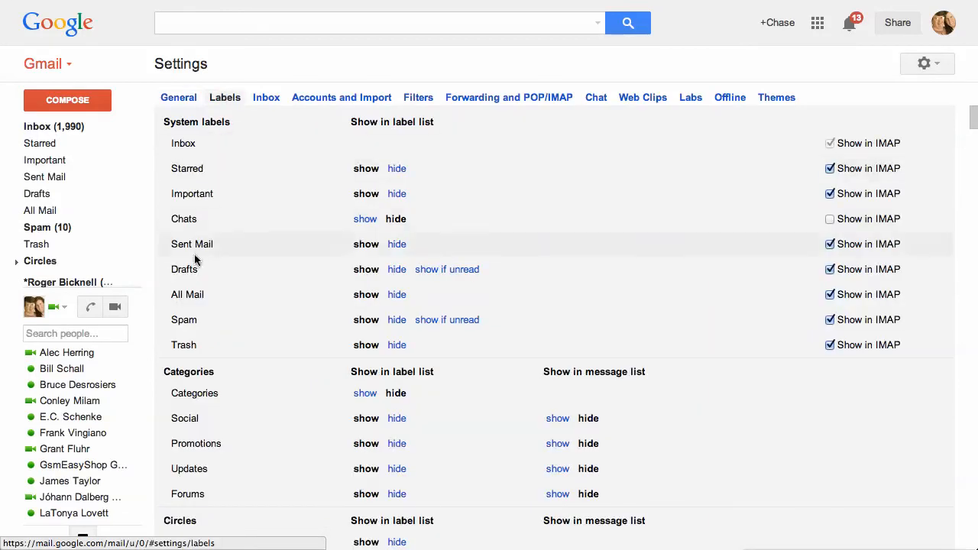
Hide the All Mail system label from the label list and show it again.
{"action": "left_click_drag", "start_coordinate": [169, 296], "coordinate": [204, 295]}
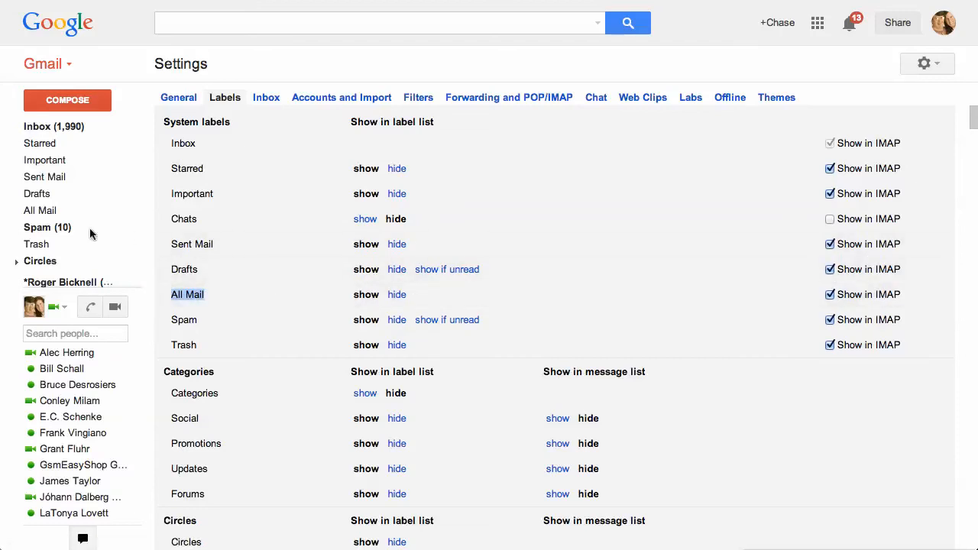
{"action": "mouse_move", "coordinate": [29, 212]}
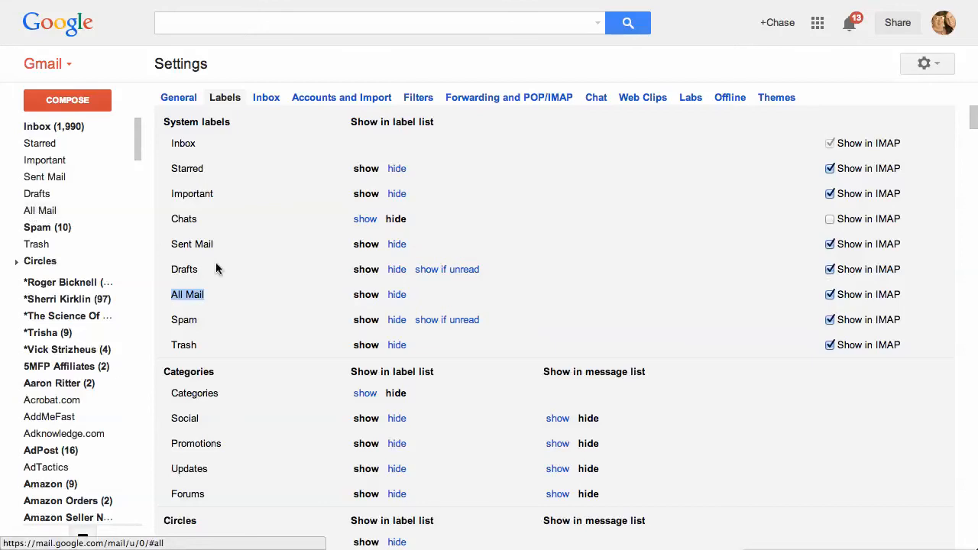
{"action": "left_click", "coordinate": [397, 297]}
{"action": "mouse_move", "coordinate": [32, 197]}
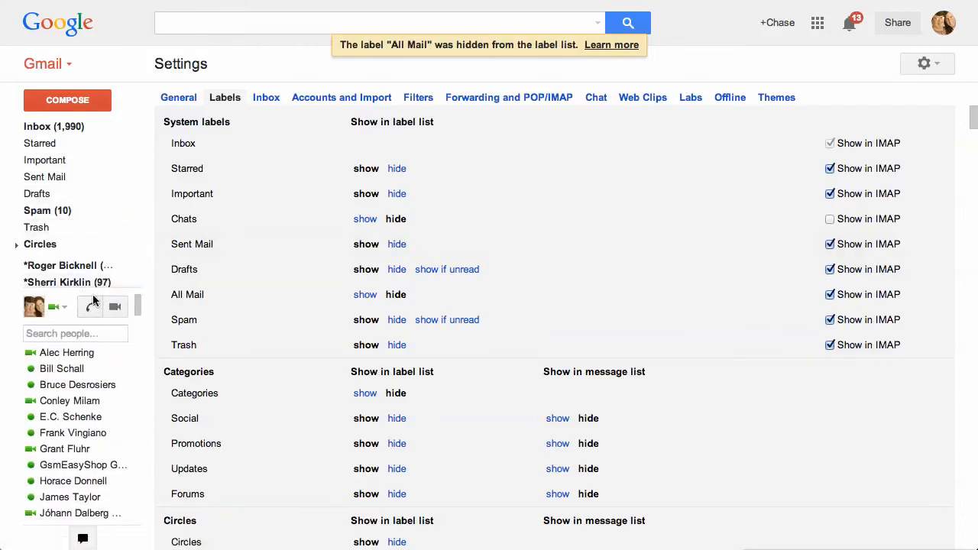
{"action": "mouse_move", "coordinate": [47, 213]}
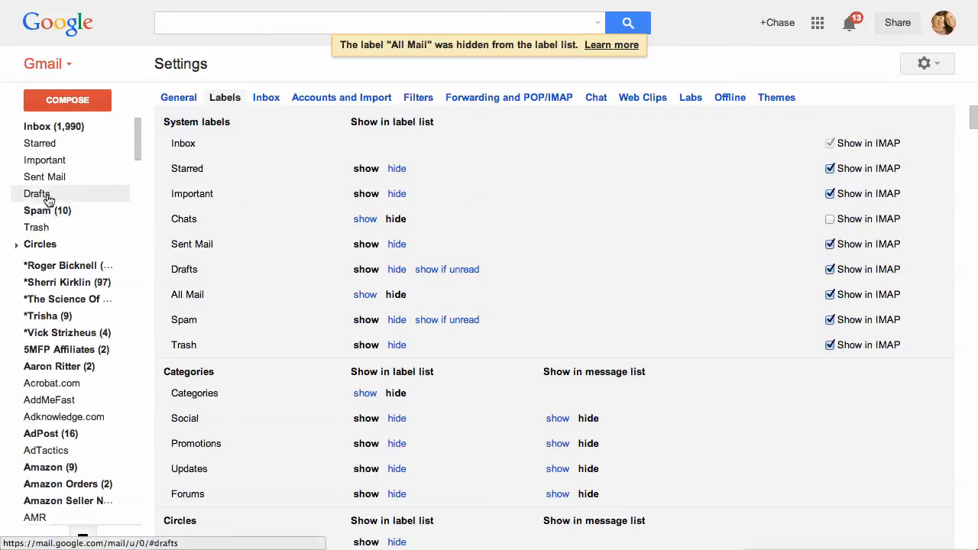
{"action": "left_click", "coordinate": [365, 295]}
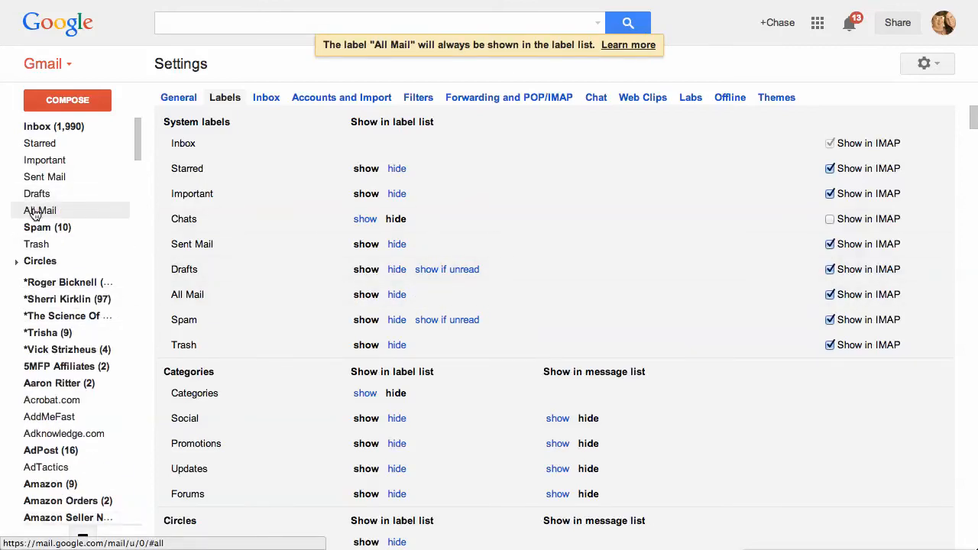
Compare the inbox with the full message list in All Mail and return to the inbox.
{"action": "left_click", "coordinate": [59, 127]}
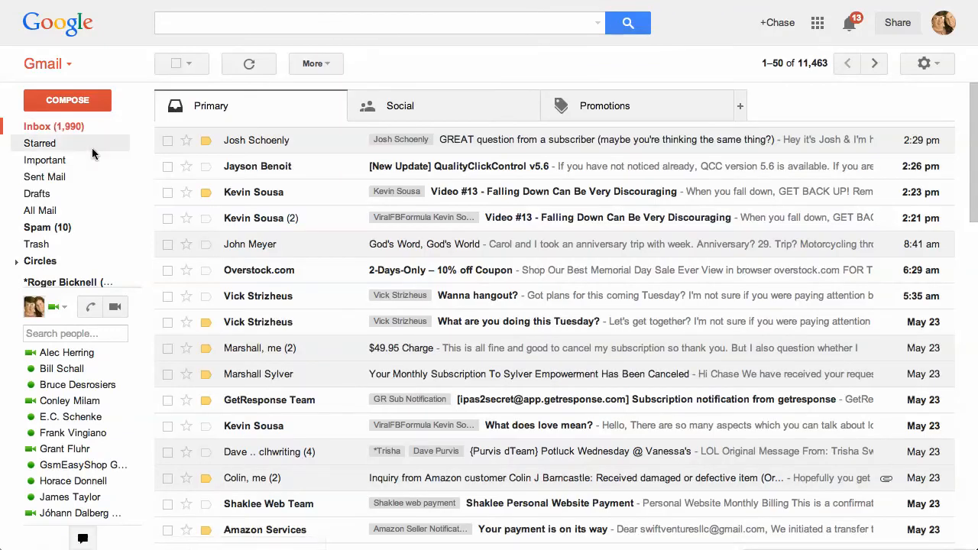
{"action": "left_click", "coordinate": [48, 214]}
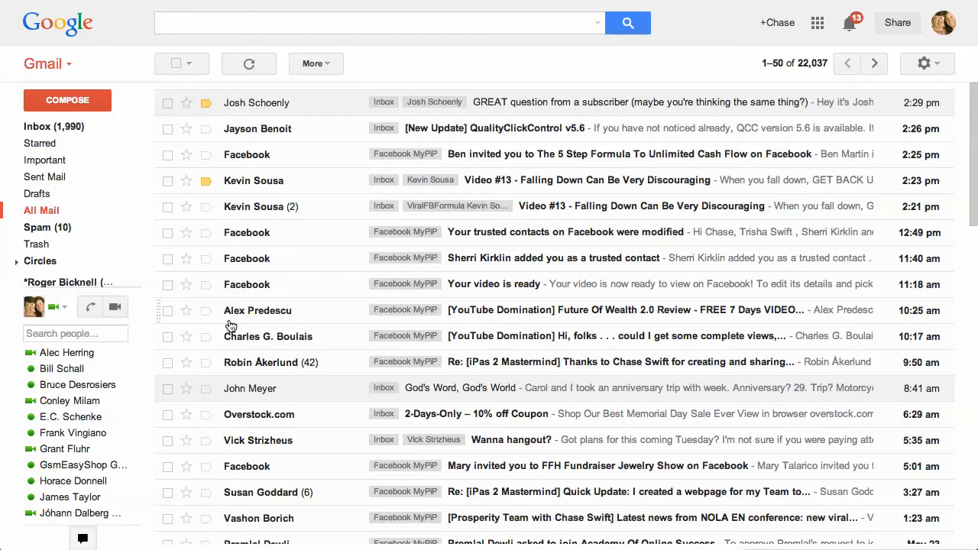
{"action": "left_click", "coordinate": [66, 132]}
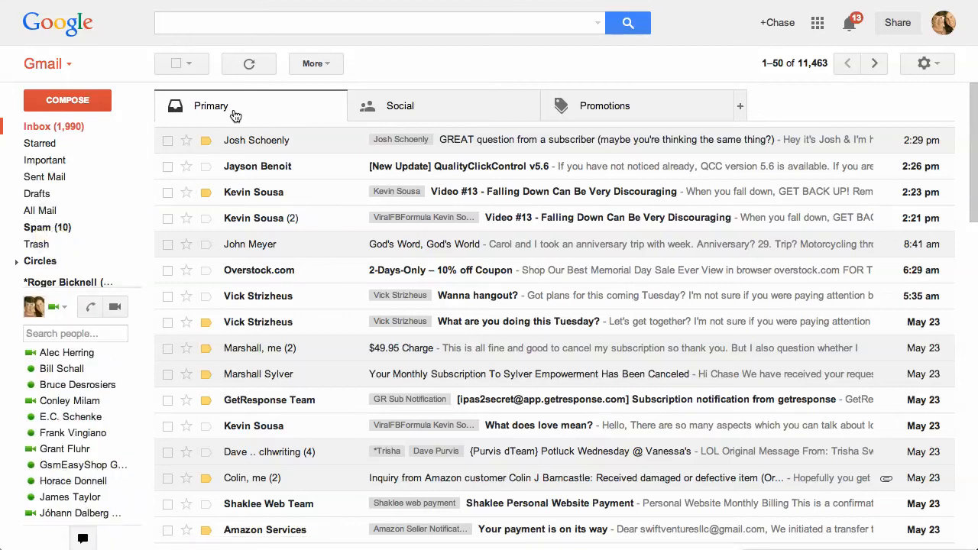
View the Social, Promotions and Primary inbox categories, compare them with All Mail and return to the inbox.
{"action": "left_click", "coordinate": [407, 108]}
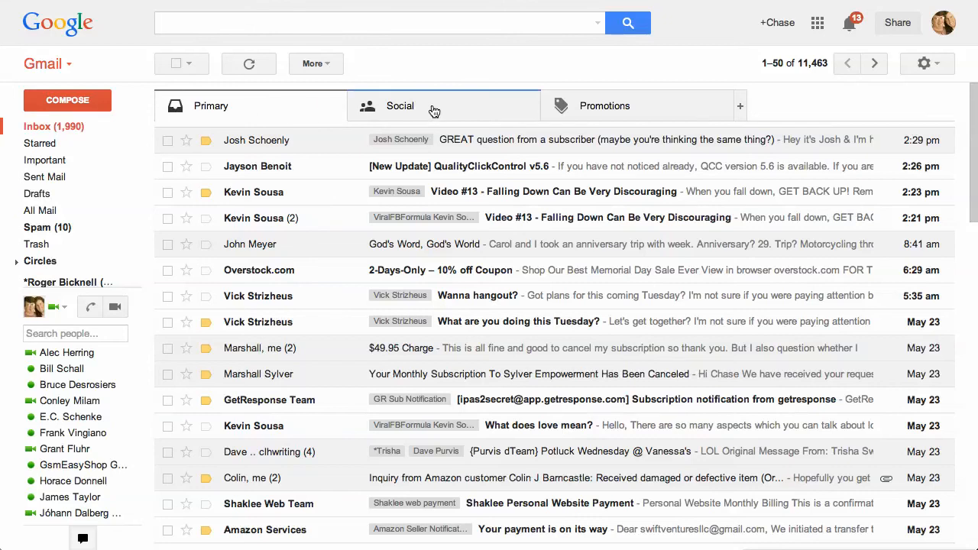
{"action": "left_click", "coordinate": [610, 109]}
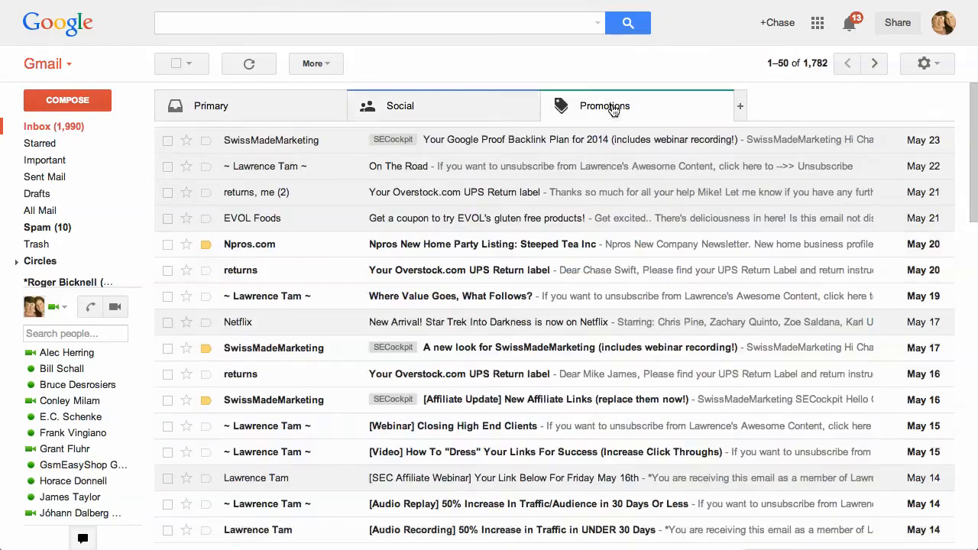
{"action": "left_click", "coordinate": [301, 105]}
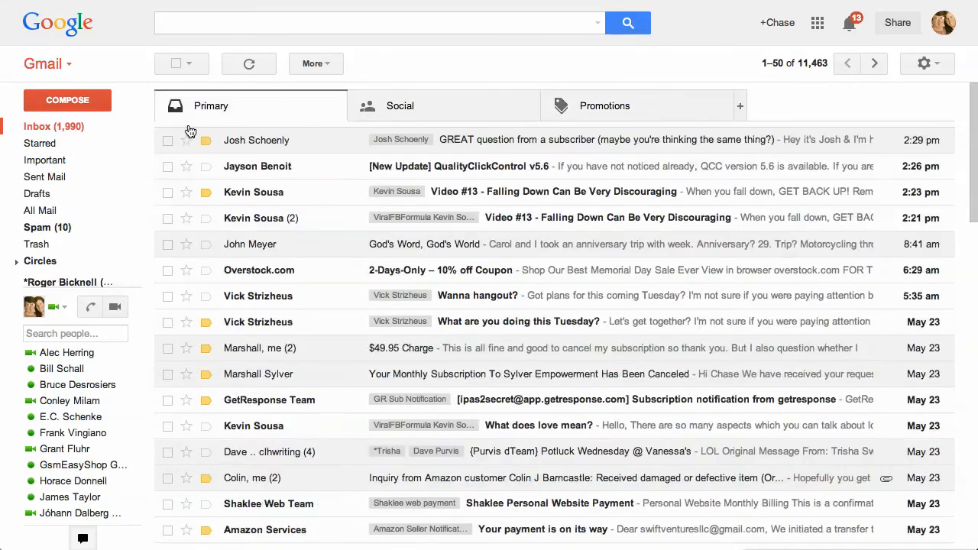
{"action": "left_click", "coordinate": [79, 207]}
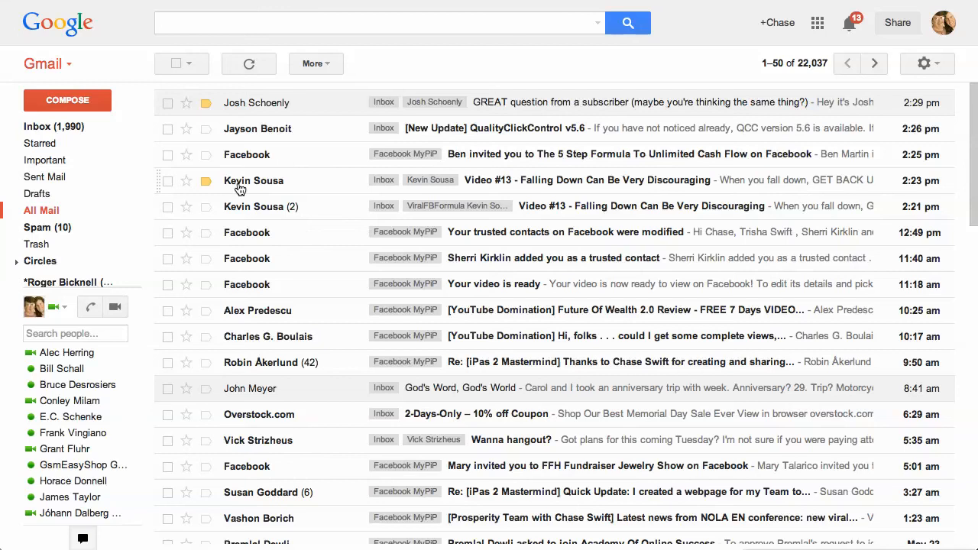
{"action": "left_click", "coordinate": [76, 128]}
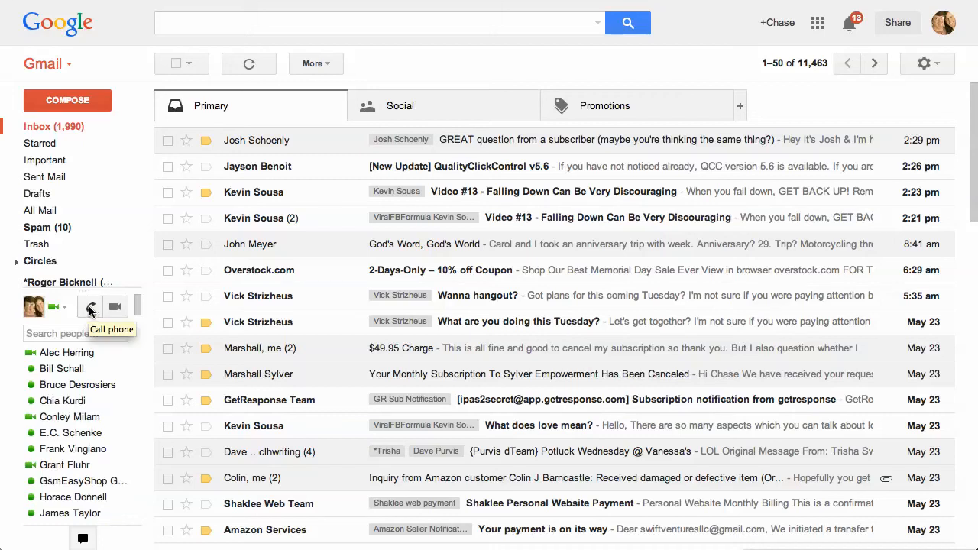
Open the phone call window, search for a contact by first name and clear the search.
{"action": "left_click", "coordinate": [90, 309]}
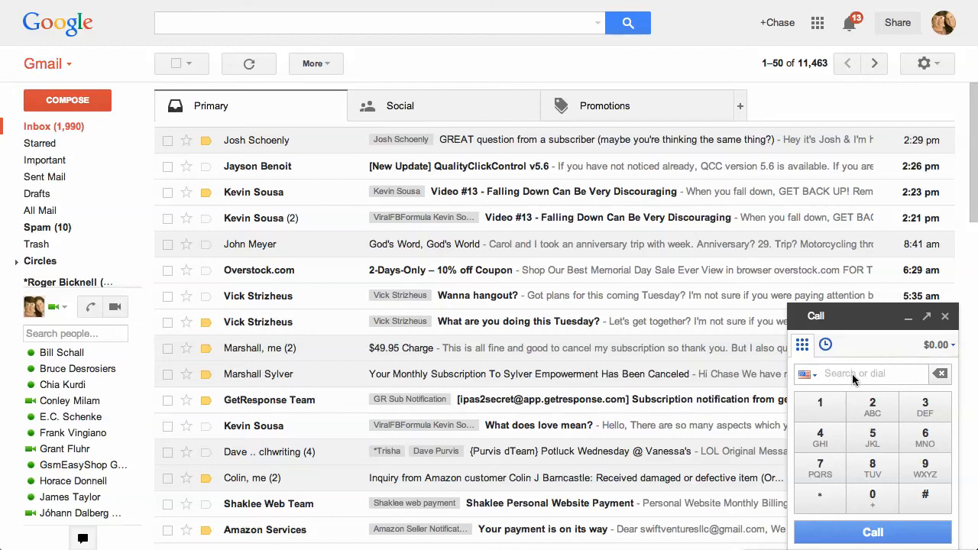
{"action": "type", "text": "sherr"}
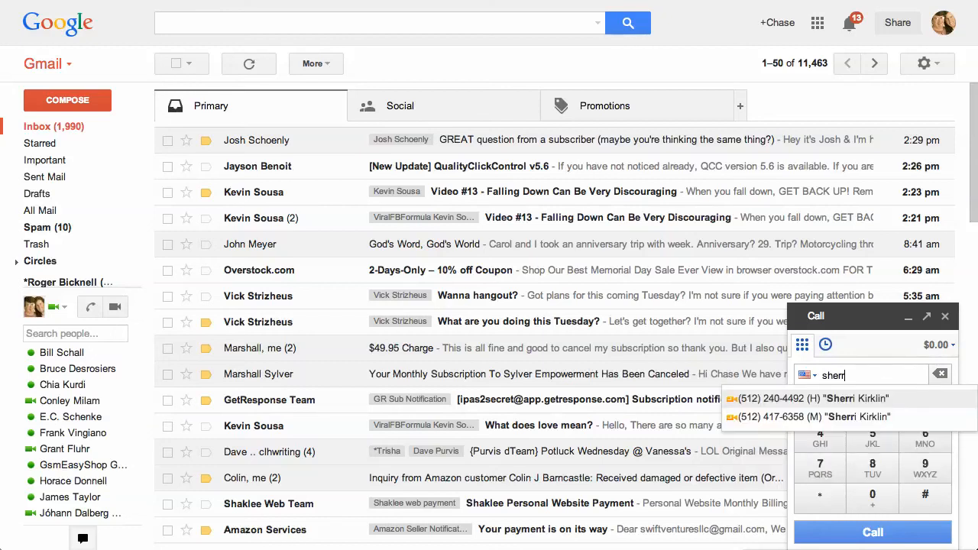
{"action": "left_click_drag", "start_coordinate": [869, 375], "coordinate": [776, 376]}
{"action": "key", "text": "BackSpace"}
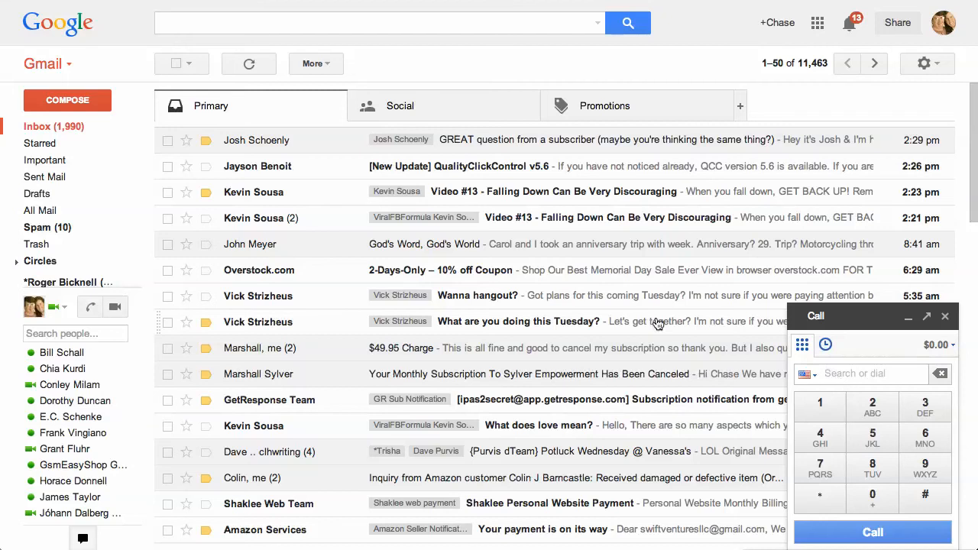
{"action": "left_click", "coordinate": [70, 67]}
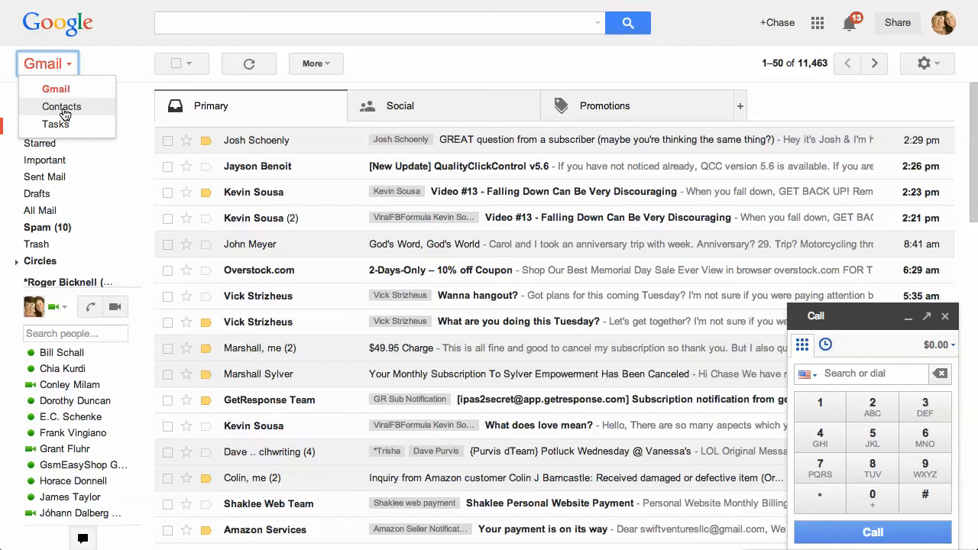
Enter a sample phone number in the call window without calling and erase it again.
{"action": "left_click", "coordinate": [833, 373]}
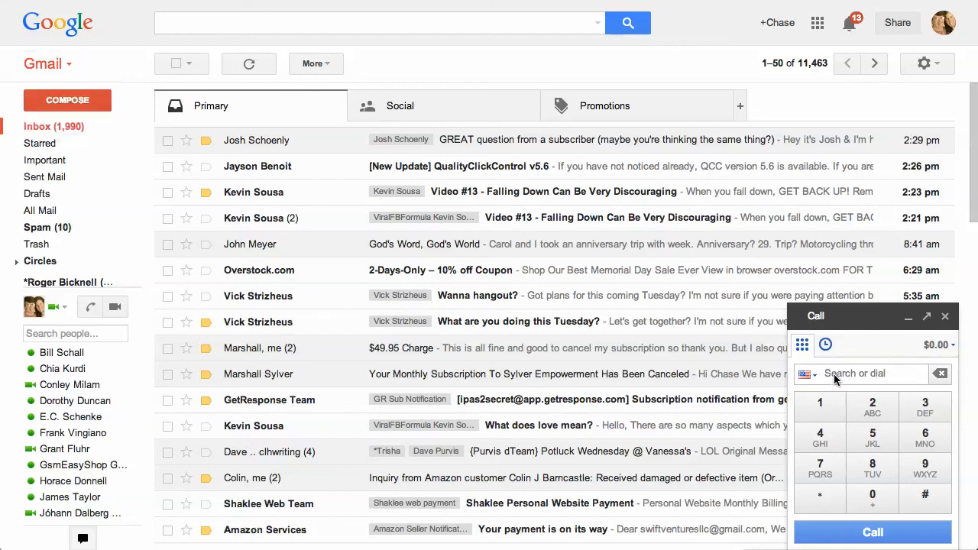
{"action": "left_click", "coordinate": [871, 448]}
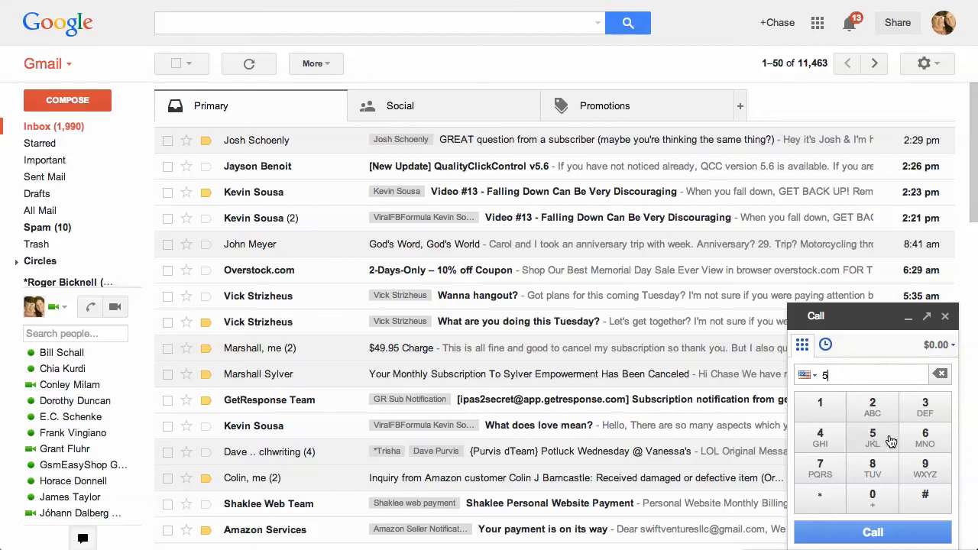
{"action": "left_click", "coordinate": [915, 437]}
{"action": "left_click", "coordinate": [871, 409]}
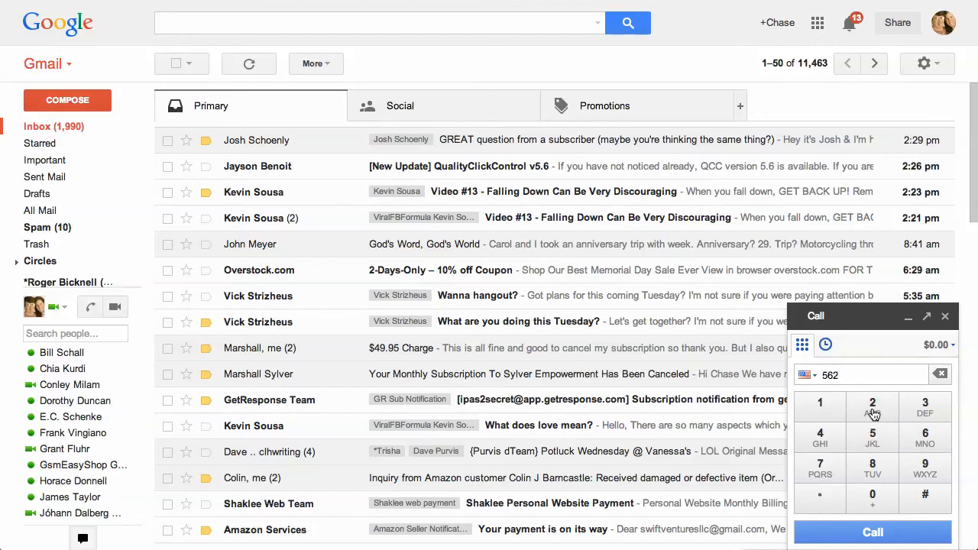
{"action": "type", "text": "5874874"}
{"action": "left_click", "coordinate": [939, 375]}
{"action": "left_click", "coordinate": [939, 375]}
{"action": "left_click", "coordinate": [939, 376]}
{"action": "left_click", "coordinate": [939, 375]}
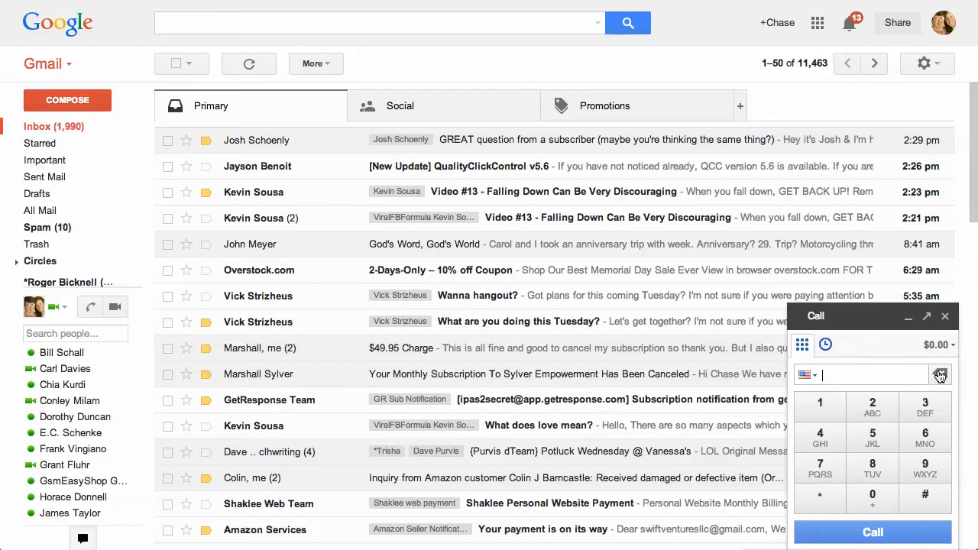
Look through the recent call history and close the call window.
{"action": "left_click", "coordinate": [826, 346]}
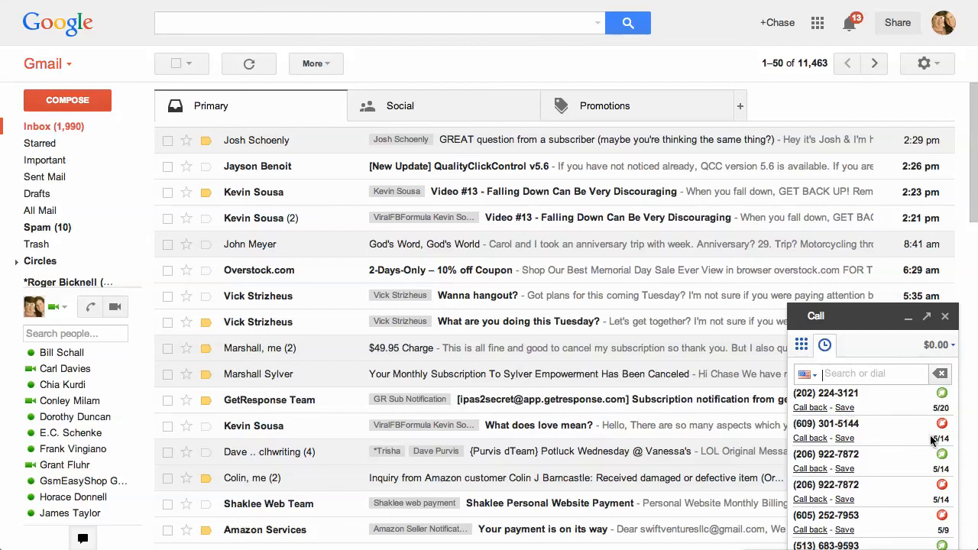
{"action": "scroll", "coordinate": [881, 452], "scroll_direction": "down", "scroll_amount": 3}
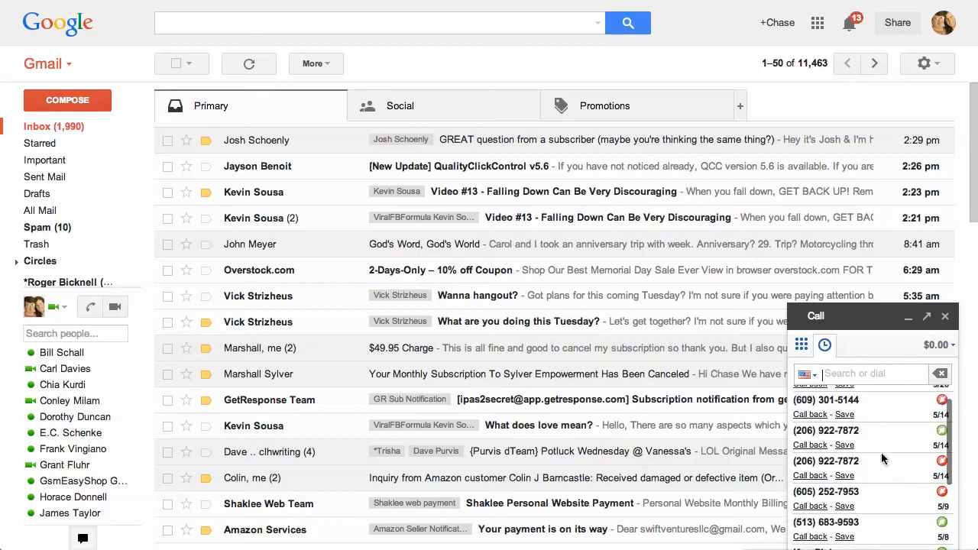
{"action": "scroll", "coordinate": [881, 453], "scroll_direction": "up", "scroll_amount": 3}
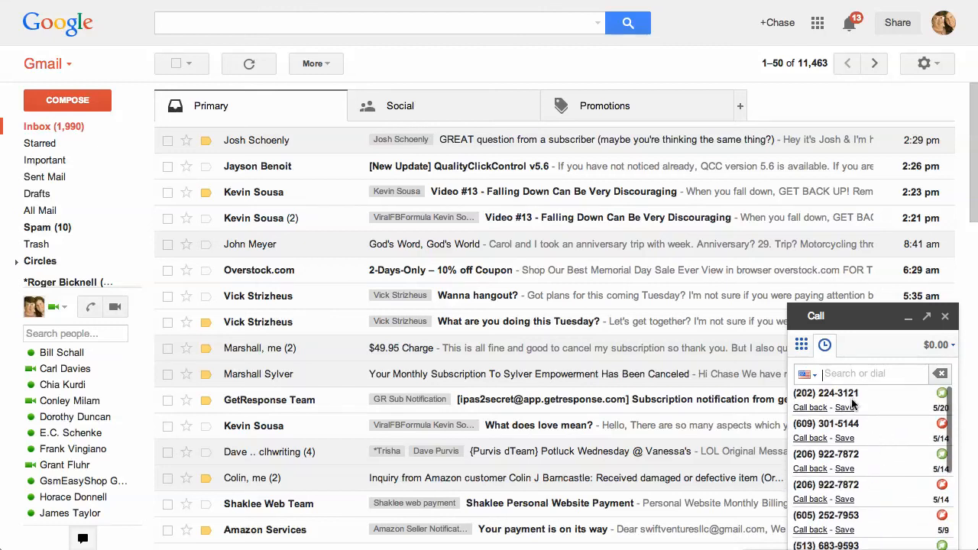
{"action": "left_click", "coordinate": [802, 345]}
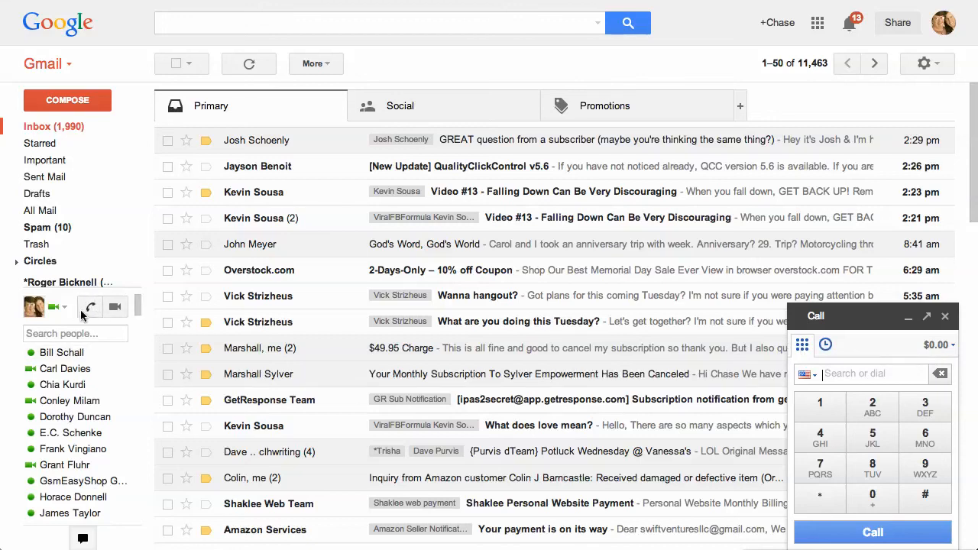
{"action": "left_click", "coordinate": [944, 316]}
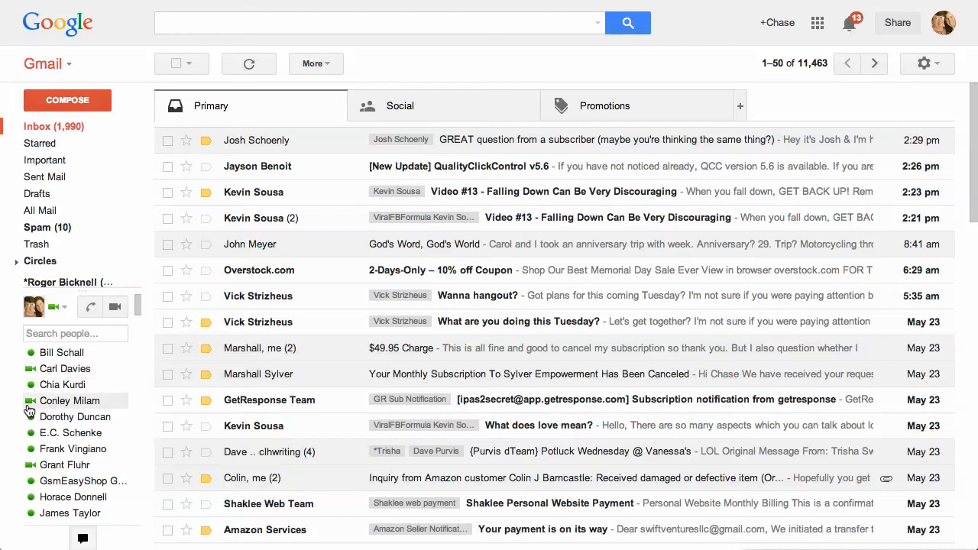
Examine the storage information below the inbox messages, highlighting the percentage used and the total capacity.
{"action": "mouse_move", "coordinate": [30, 473]}
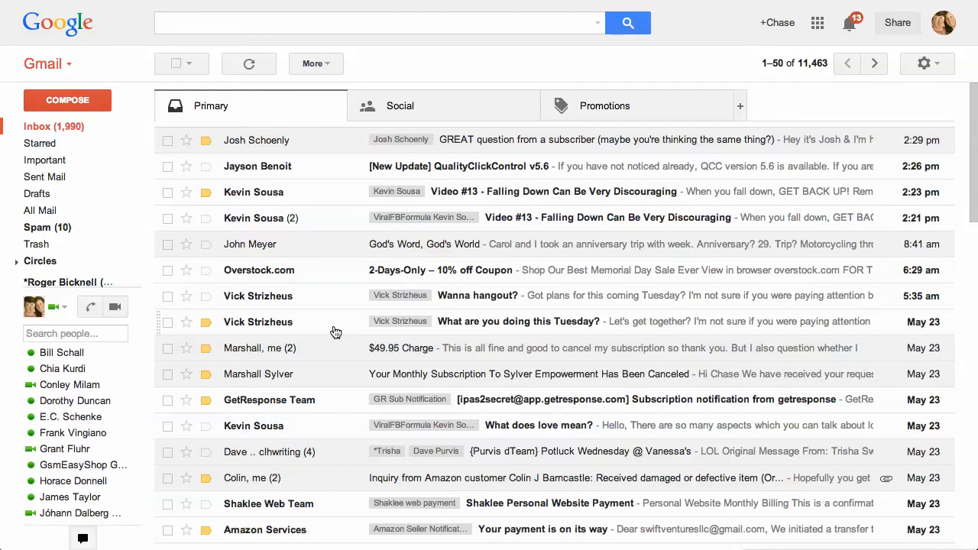
{"action": "scroll", "coordinate": [366, 345], "scroll_direction": "down", "scroll_amount": 14}
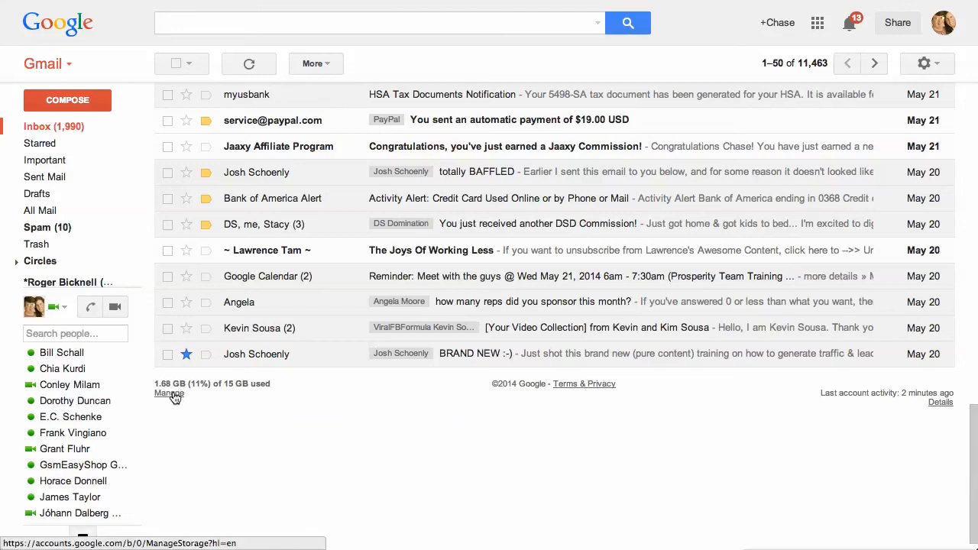
{"action": "left_click_drag", "start_coordinate": [188, 386], "coordinate": [211, 386]}
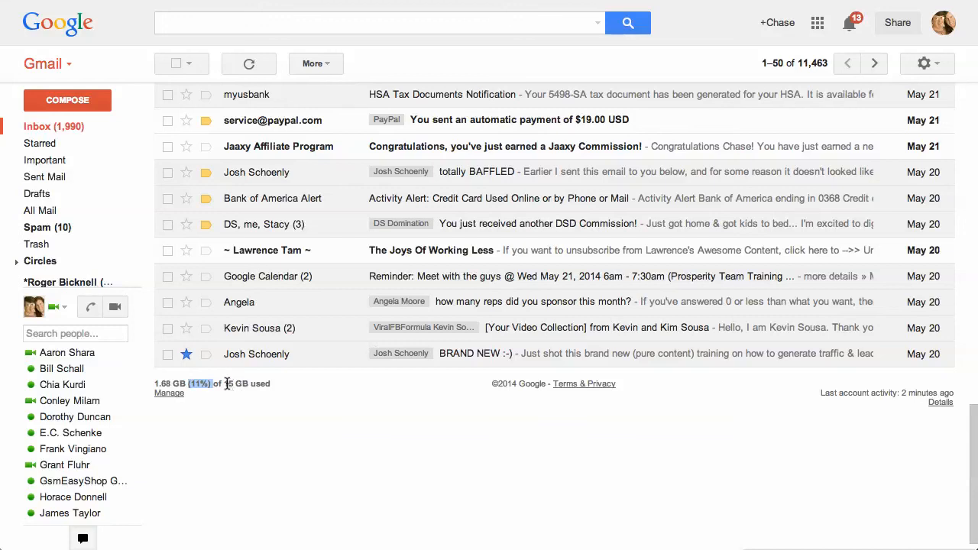
{"action": "left_click_drag", "start_coordinate": [223, 383], "coordinate": [271, 383]}
{"action": "left_click", "coordinate": [239, 395]}
{"action": "left_click_drag", "start_coordinate": [190, 383], "coordinate": [207, 384]}
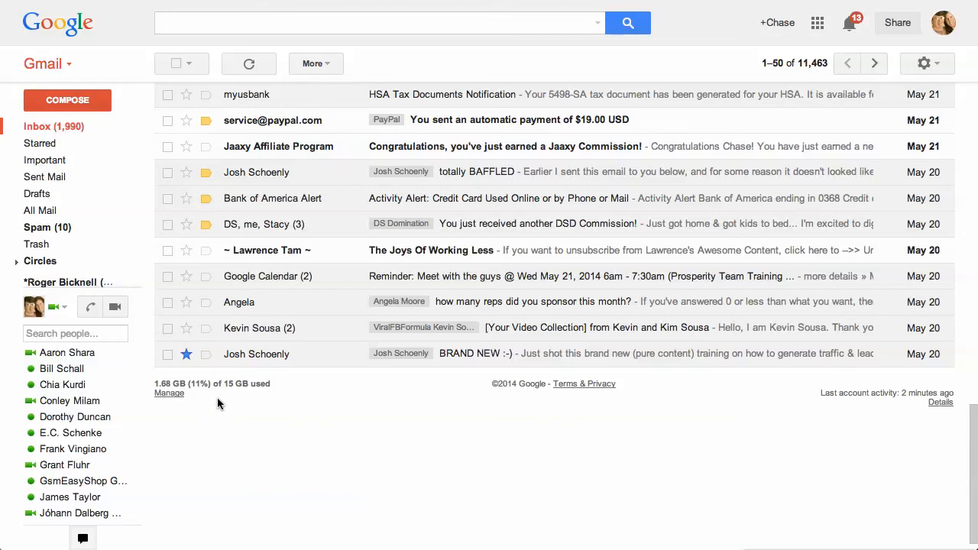
Bring up the list of canned responses in a new message, then discard the draft.
{"action": "scroll", "coordinate": [217, 403], "scroll_direction": "up", "scroll_amount": 15}
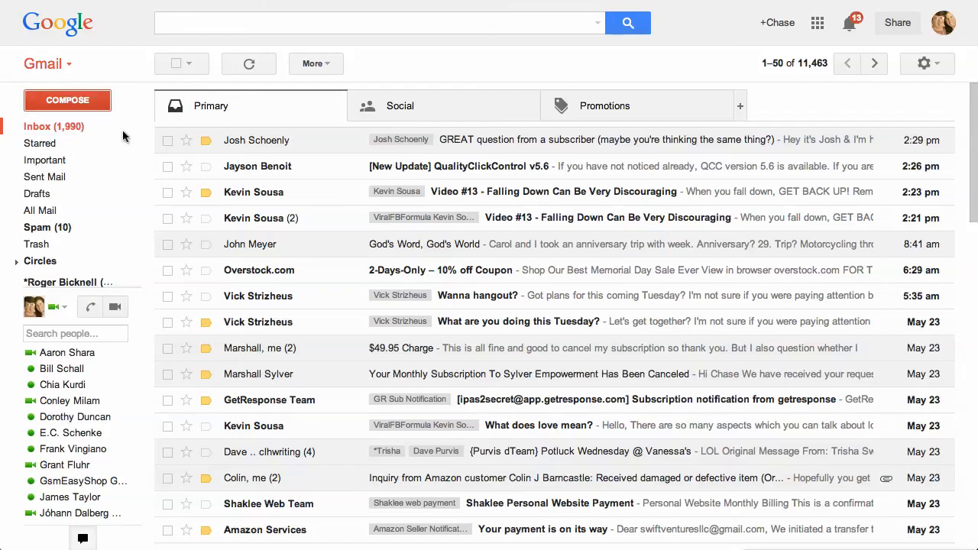
{"action": "left_click", "coordinate": [72, 100]}
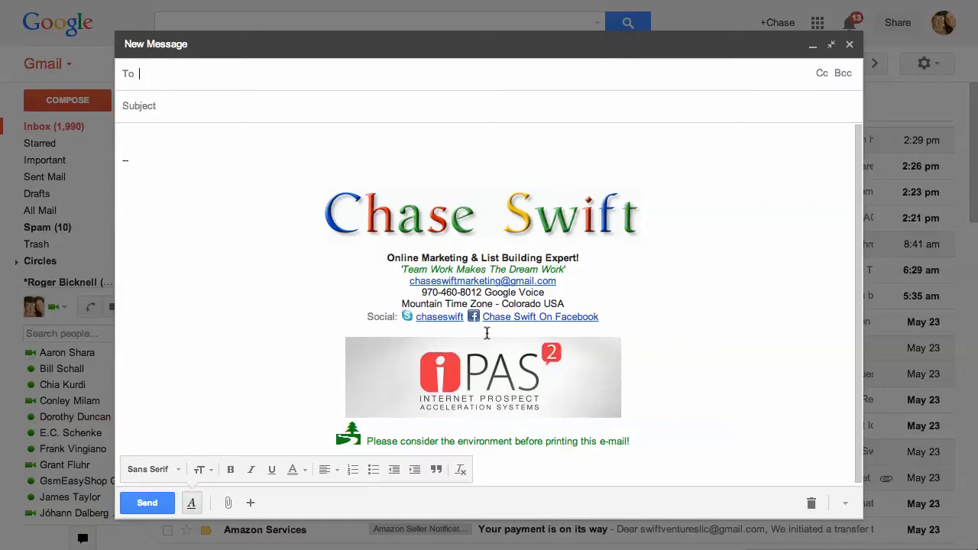
{"action": "left_click", "coordinate": [845, 504]}
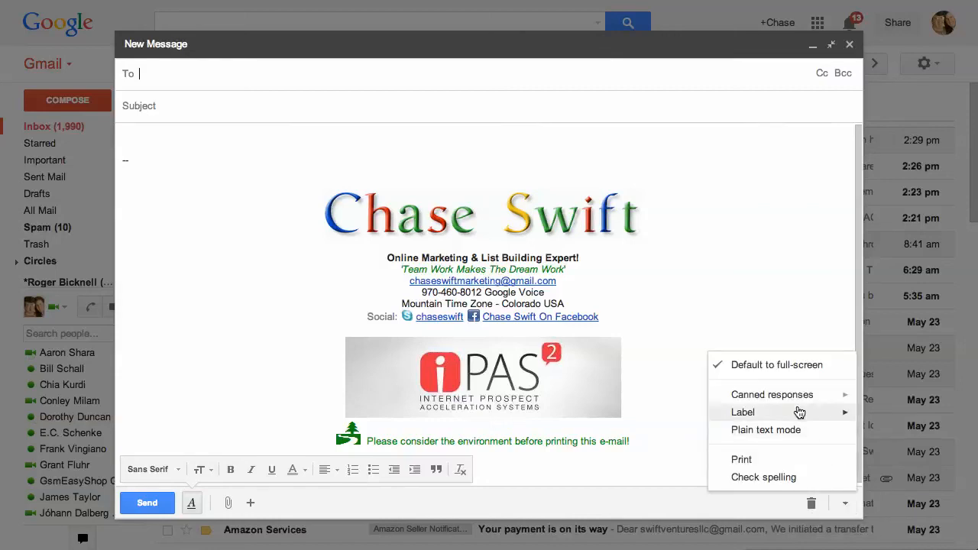
{"action": "mouse_move", "coordinate": [780, 399]}
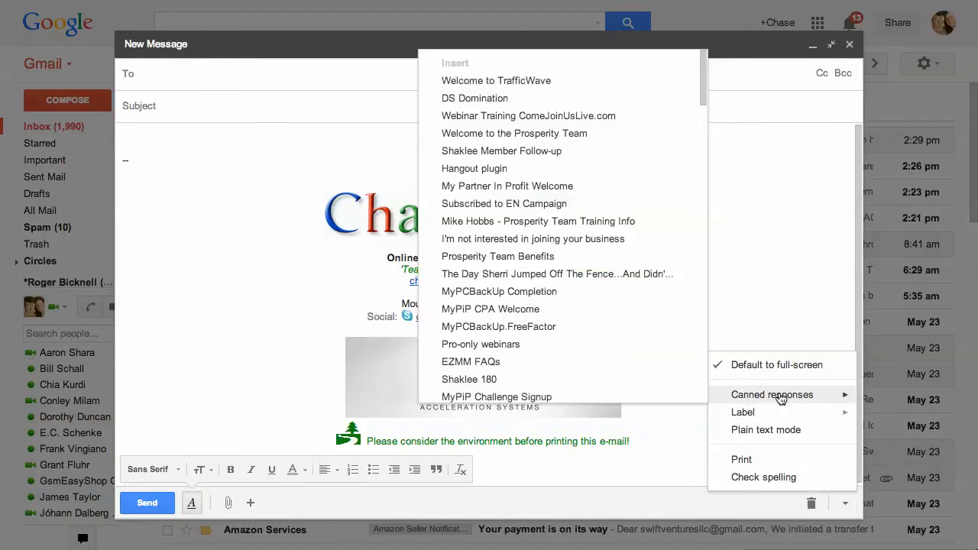
{"action": "left_click", "coordinate": [811, 504]}
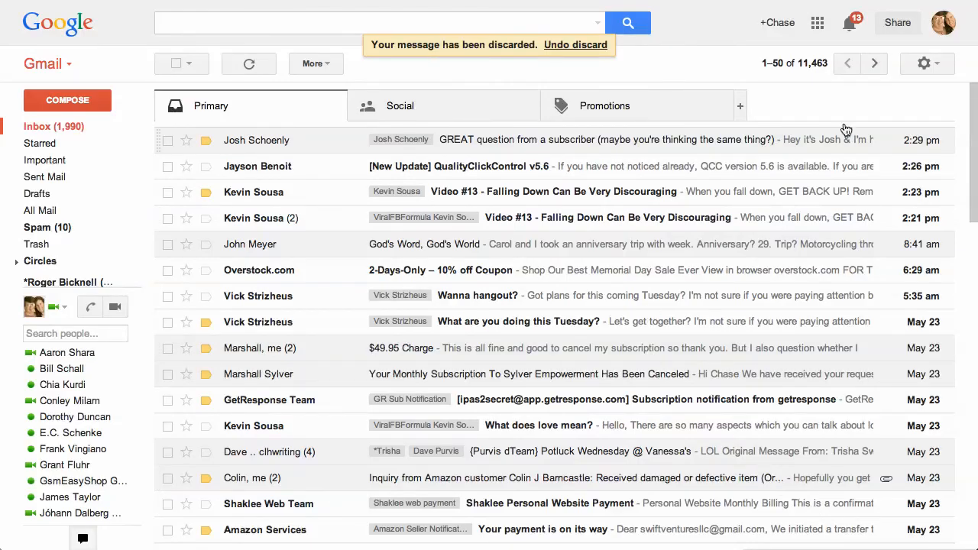
Sign out of the current Google account.
{"action": "left_click", "coordinate": [941, 23]}
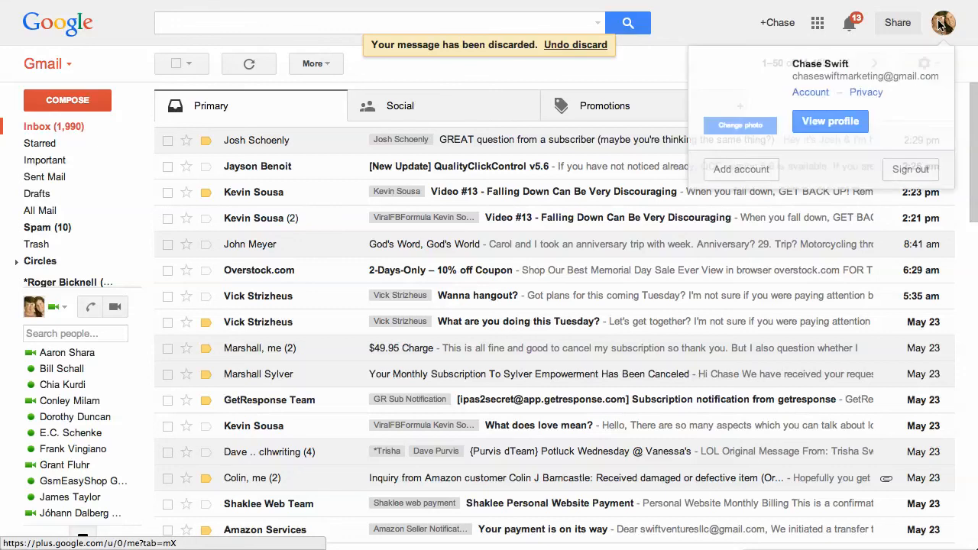
{"action": "left_click", "coordinate": [905, 170]}
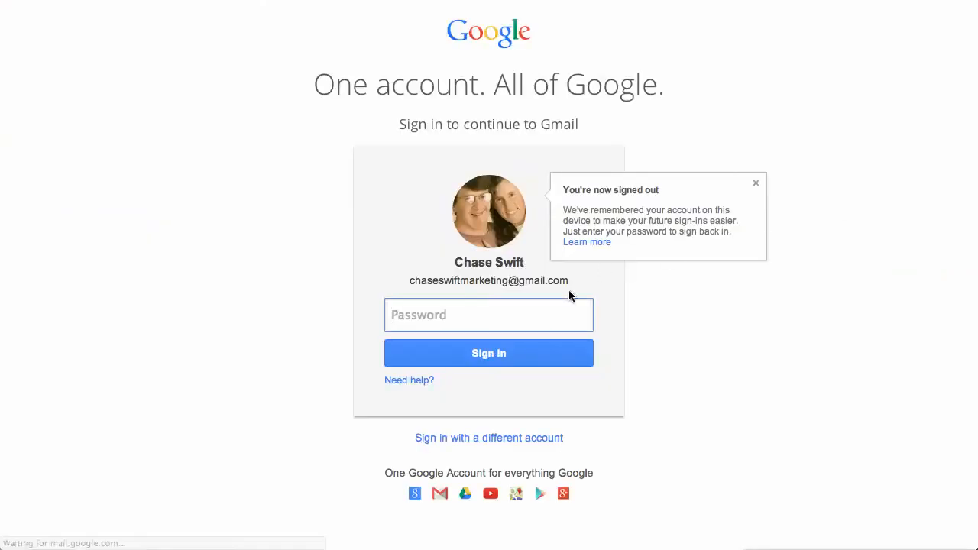
{"action": "left_click", "coordinate": [448, 306]}
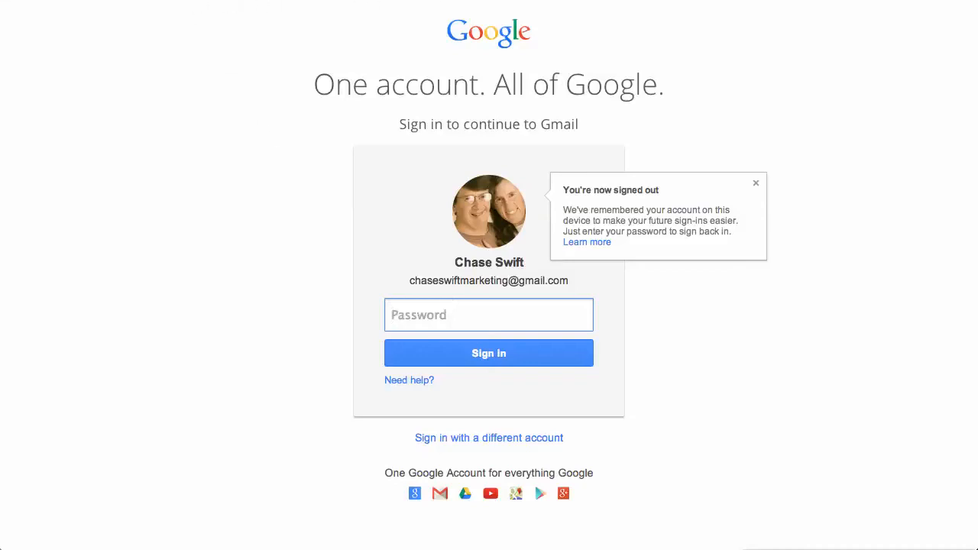
Search Google for "gmail" in a new browser tab and open the "Gmail - Email from Google" result.
{"action": "key", "text": "super+t"}
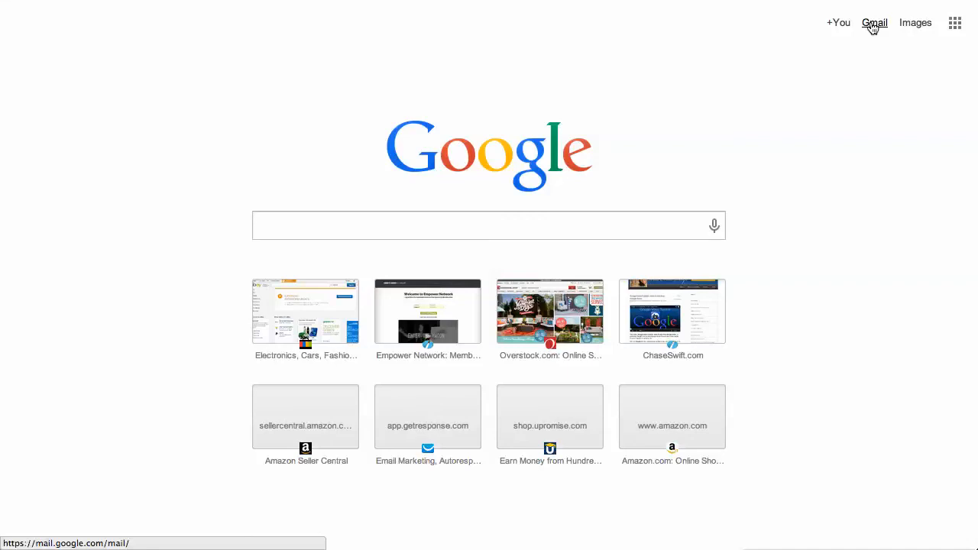
{"action": "left_click", "coordinate": [479, 233]}
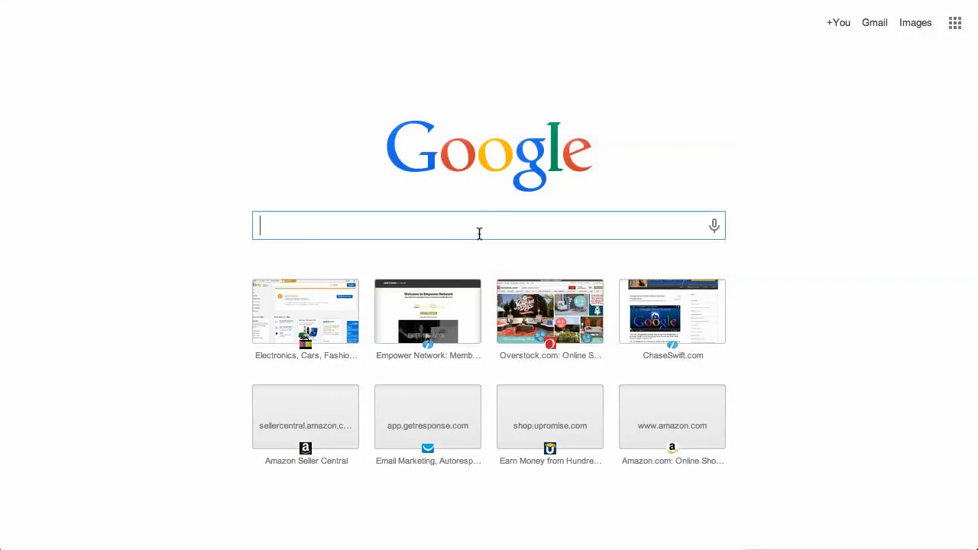
{"action": "type", "text": "gmail"}
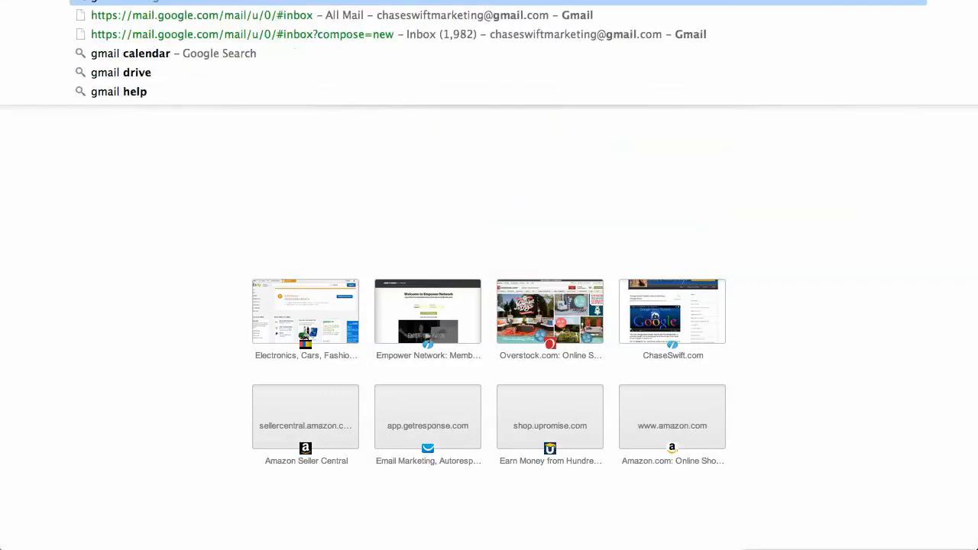
{"action": "key", "text": "Return"}
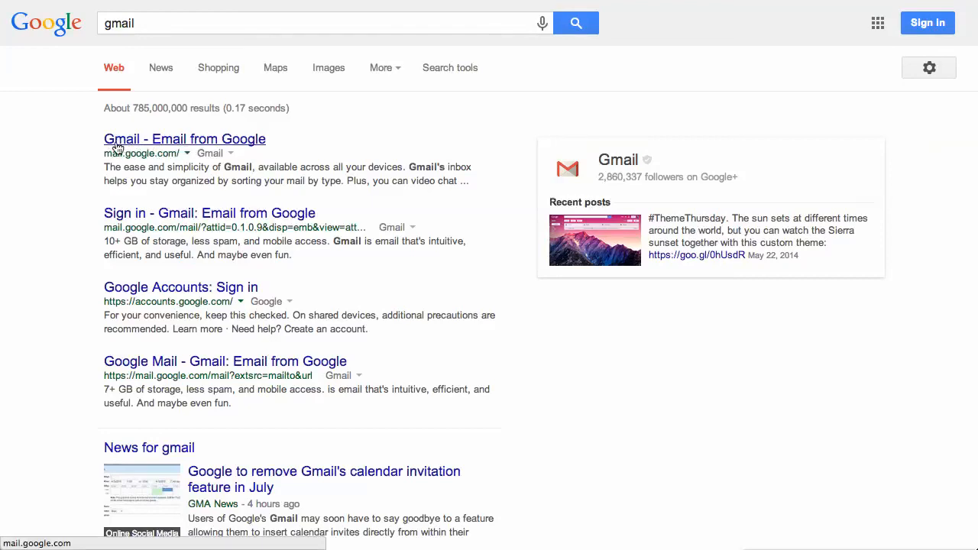
{"action": "left_click", "coordinate": [171, 144]}
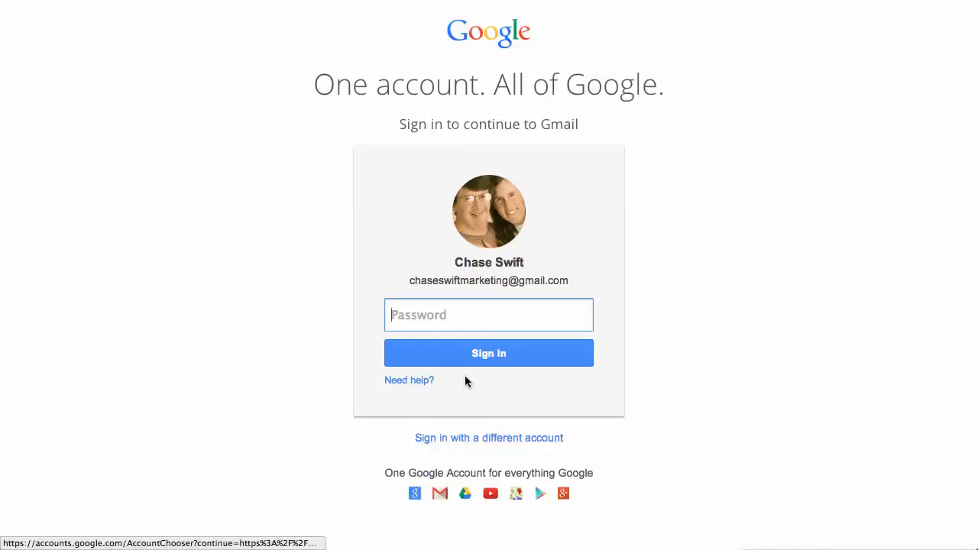
Choose to sign in with a different account, add an account and open the form for creating a Google Account.
{"action": "left_click", "coordinate": [482, 438]}
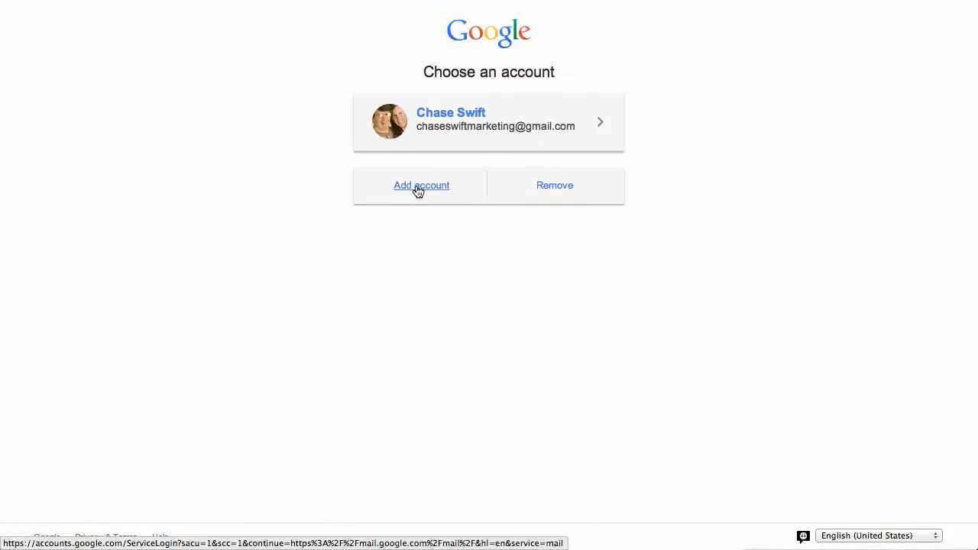
{"action": "left_click", "coordinate": [418, 191]}
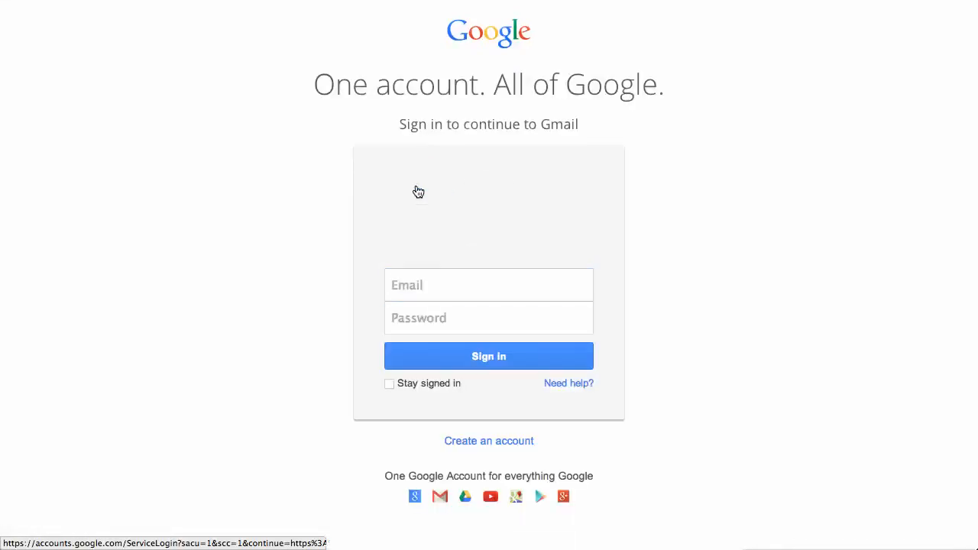
{"action": "left_click", "coordinate": [471, 444]}
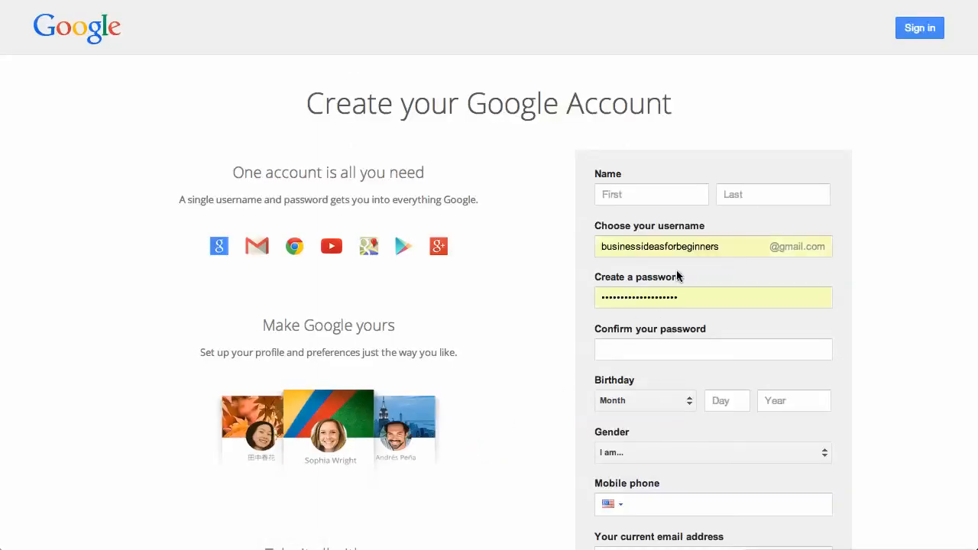
Clear the prefilled username from the account creation form.
{"action": "left_click_drag", "start_coordinate": [735, 245], "coordinate": [558, 241]}
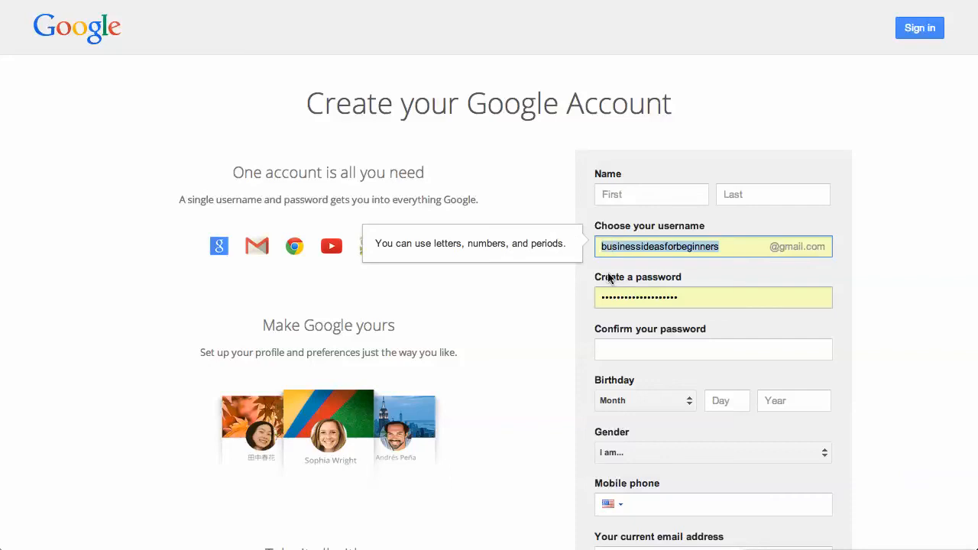
{"action": "key", "text": "BackSpace"}
{"action": "left_click", "coordinate": [877, 298]}
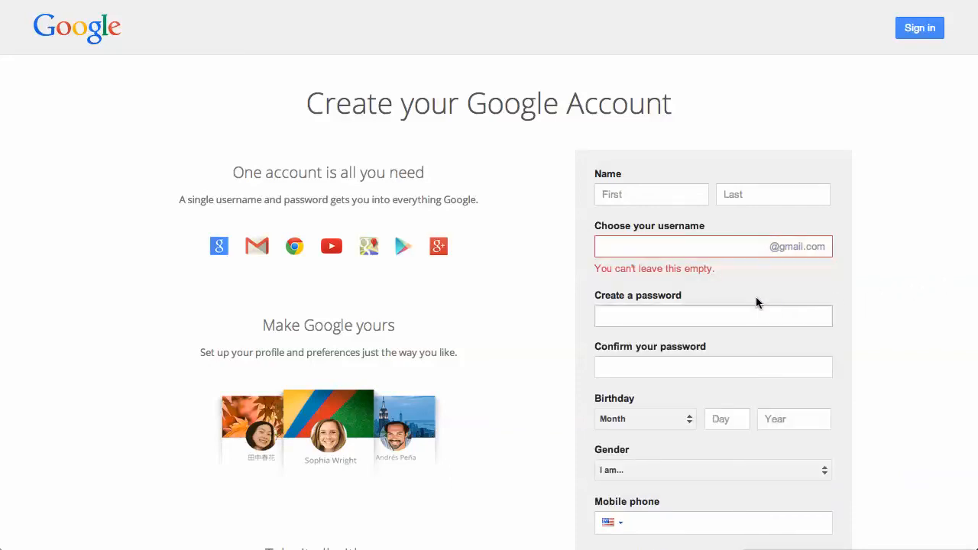
Go through the first name, last name, username, password and password confirmation fields without filling them in.
{"action": "left_click", "coordinate": [641, 197]}
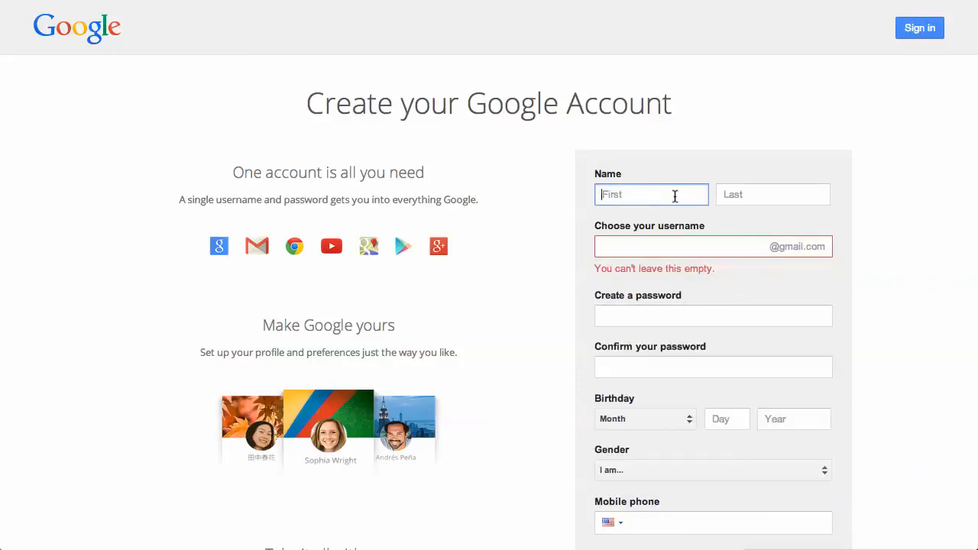
{"action": "left_click", "coordinate": [746, 197]}
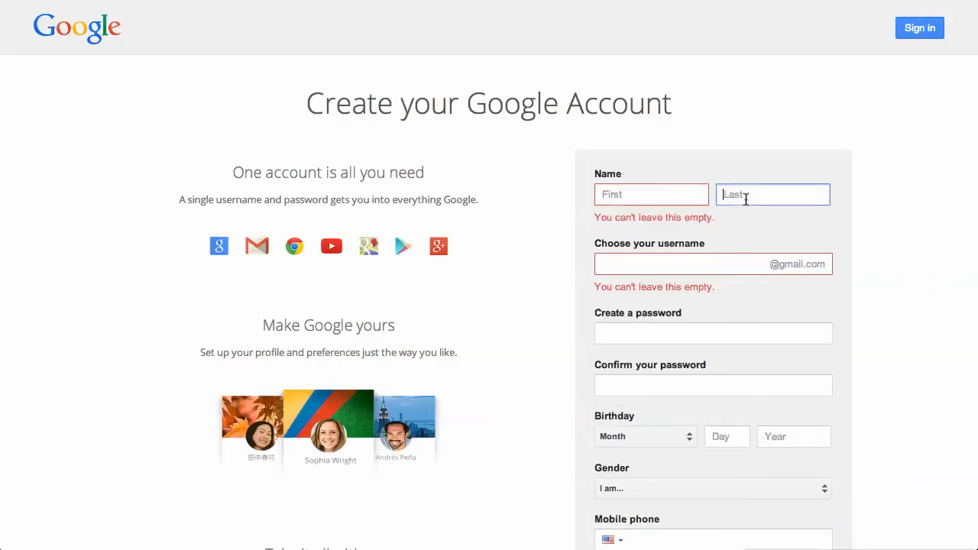
{"action": "left_click", "coordinate": [633, 263]}
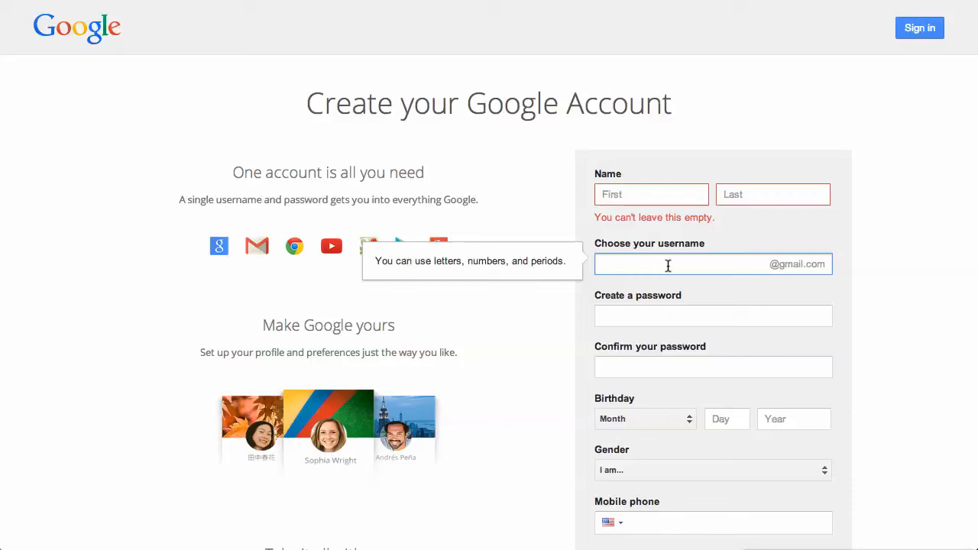
{"action": "left_click", "coordinate": [644, 316]}
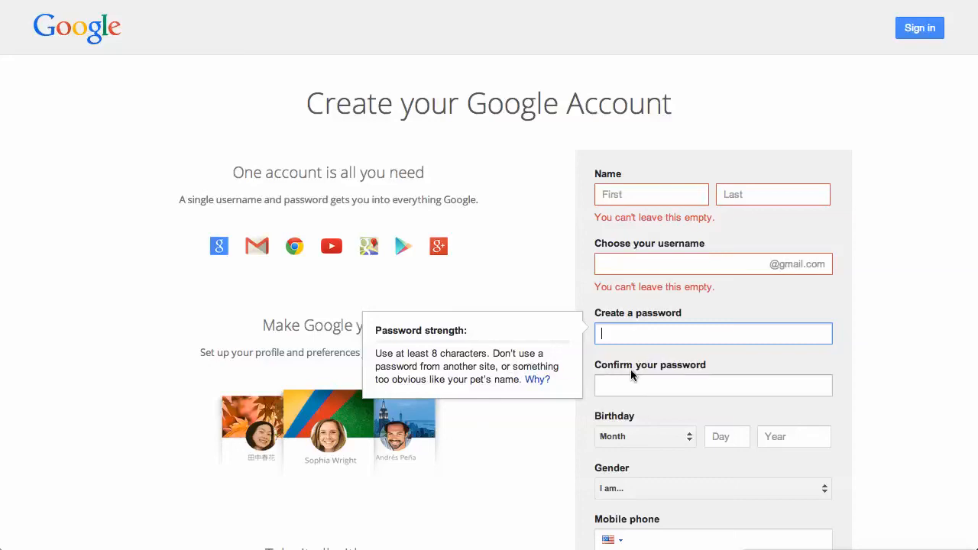
{"action": "scroll", "coordinate": [663, 370], "scroll_direction": "down", "scroll_amount": 3}
{"action": "left_click", "coordinate": [644, 241]}
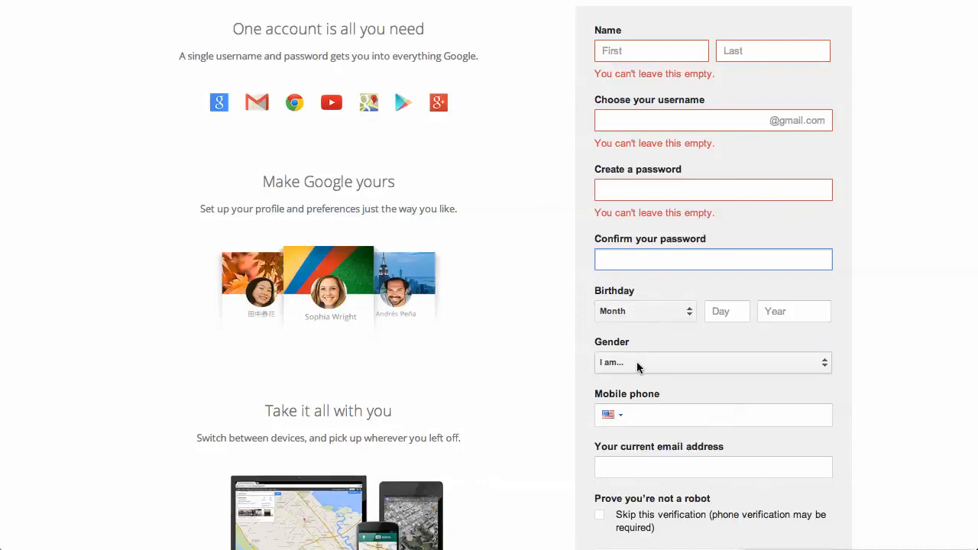
Go through the mobile phone, current email address and robot verification fields without filling them in.
{"action": "scroll", "coordinate": [680, 364], "scroll_direction": "down", "scroll_amount": 5}
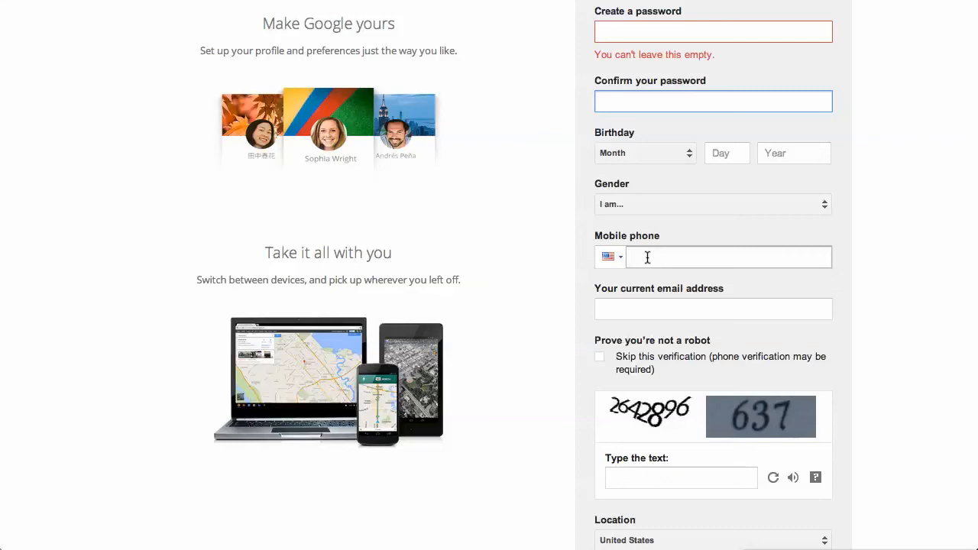
{"action": "left_click", "coordinate": [631, 310]}
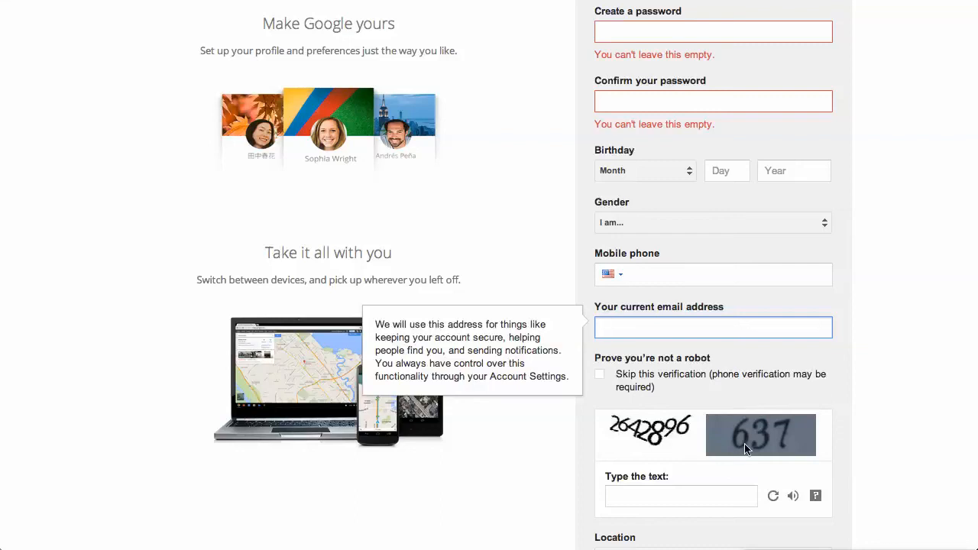
{"action": "left_click", "coordinate": [630, 498]}
{"action": "scroll", "coordinate": [685, 497], "scroll_direction": "down", "scroll_amount": 2}
{"action": "scroll", "coordinate": [685, 500], "scroll_direction": "down", "scroll_amount": 1}
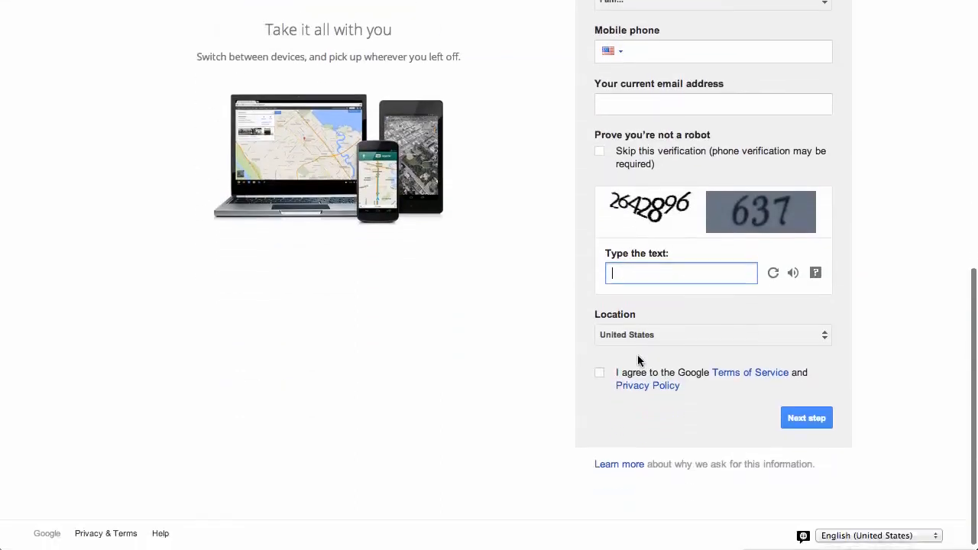
{"action": "scroll", "coordinate": [673, 340], "scroll_direction": "down", "scroll_amount": 1}
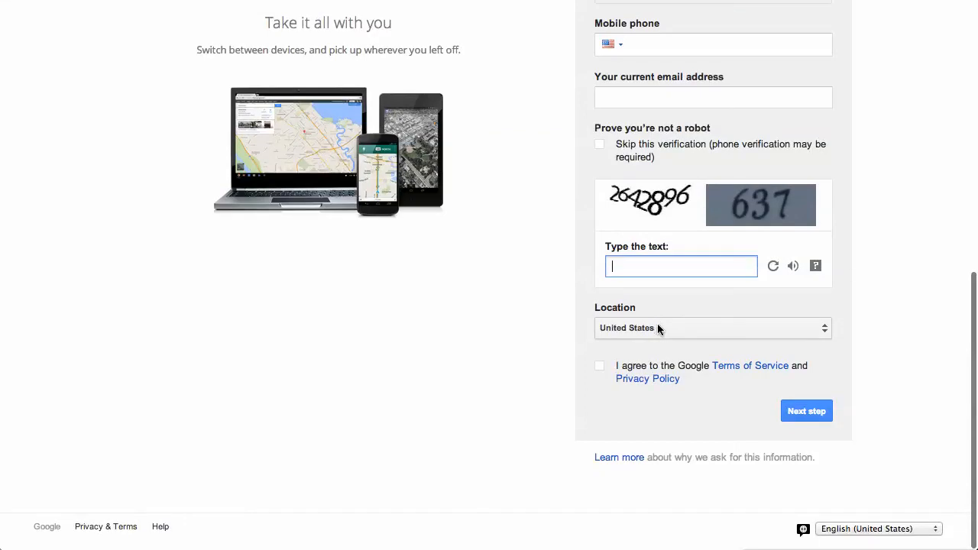
Select United States as the location and agree to the Google Terms of Service and Privacy Policy.
{"action": "left_click", "coordinate": [658, 326]}
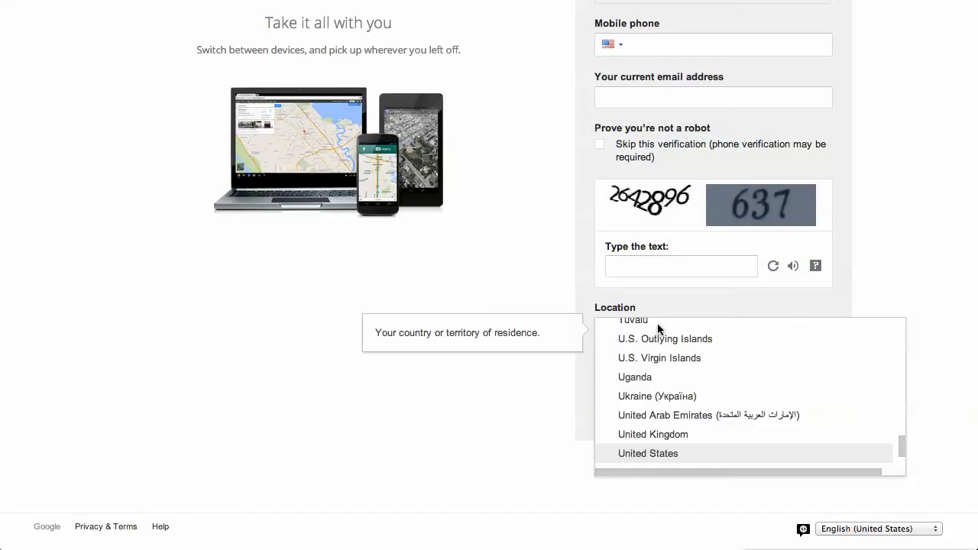
{"action": "left_click", "coordinate": [682, 454]}
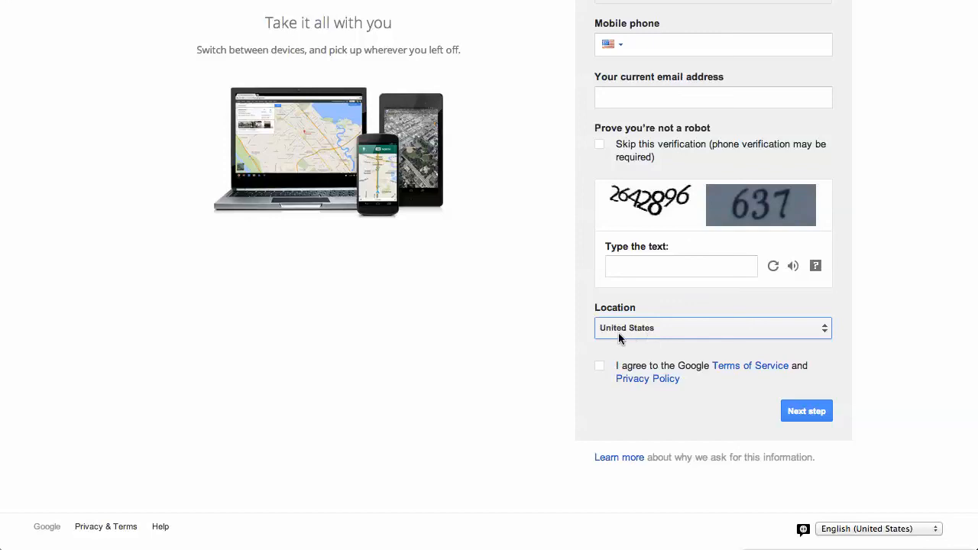
{"action": "left_click", "coordinate": [600, 369]}
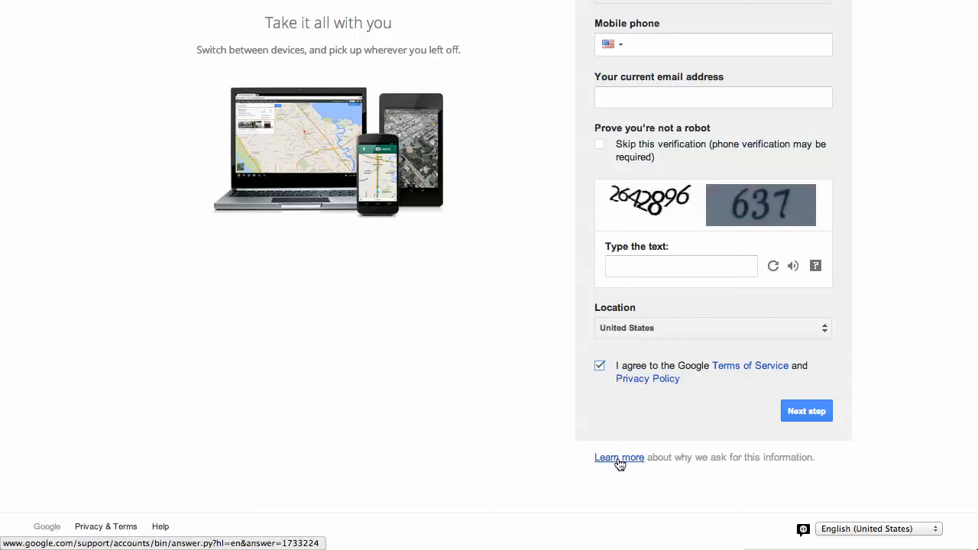
{"action": "left_click", "coordinate": [801, 415]}
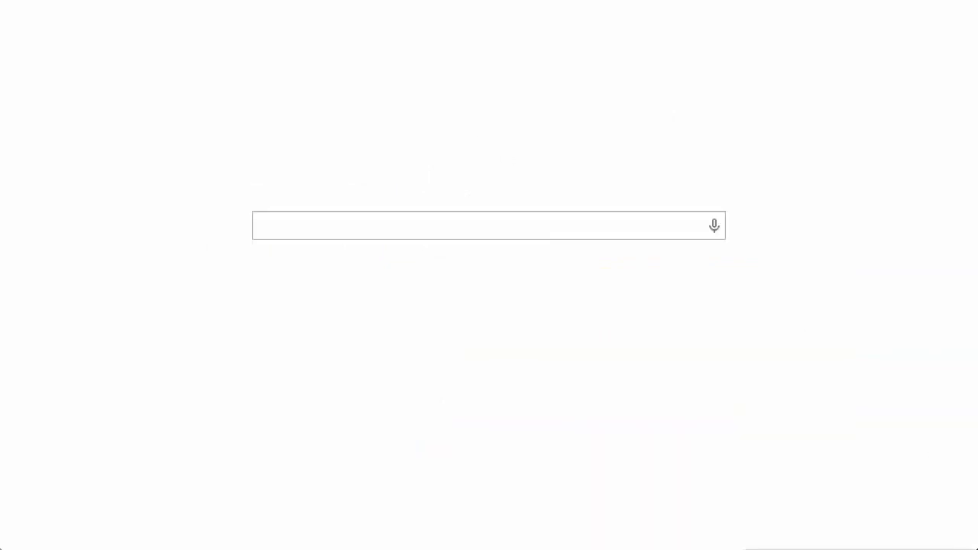
Open the account owner's blog from the bookmarks in a new tab and go to its Google 5 category.
{"action": "left_click", "coordinate": [398, 2]}
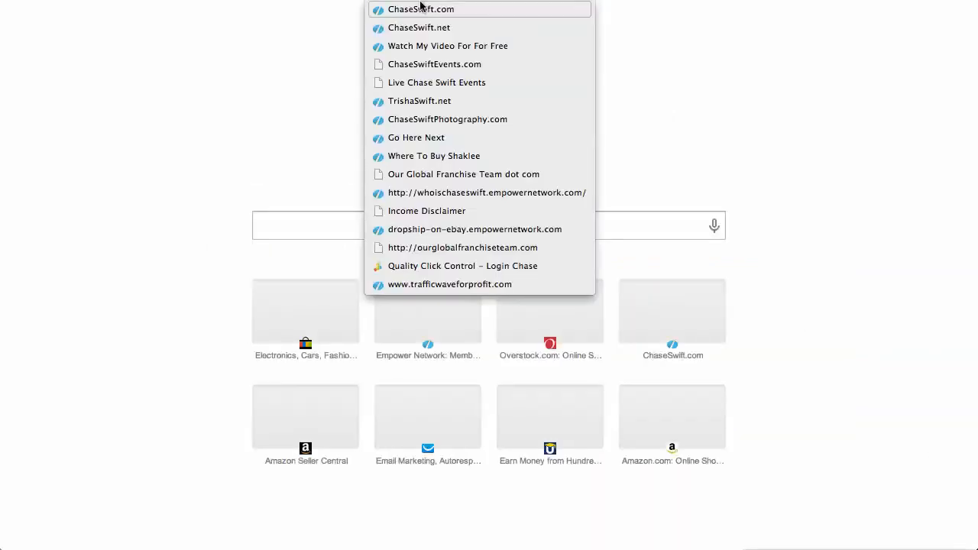
{"action": "left_click", "coordinate": [416, 11]}
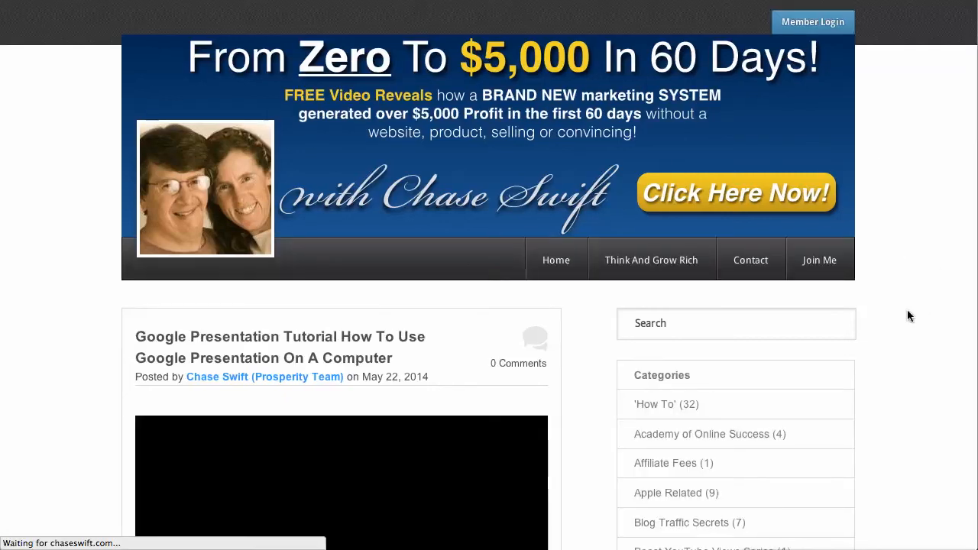
{"action": "scroll", "coordinate": [907, 315], "scroll_direction": "down", "scroll_amount": 5}
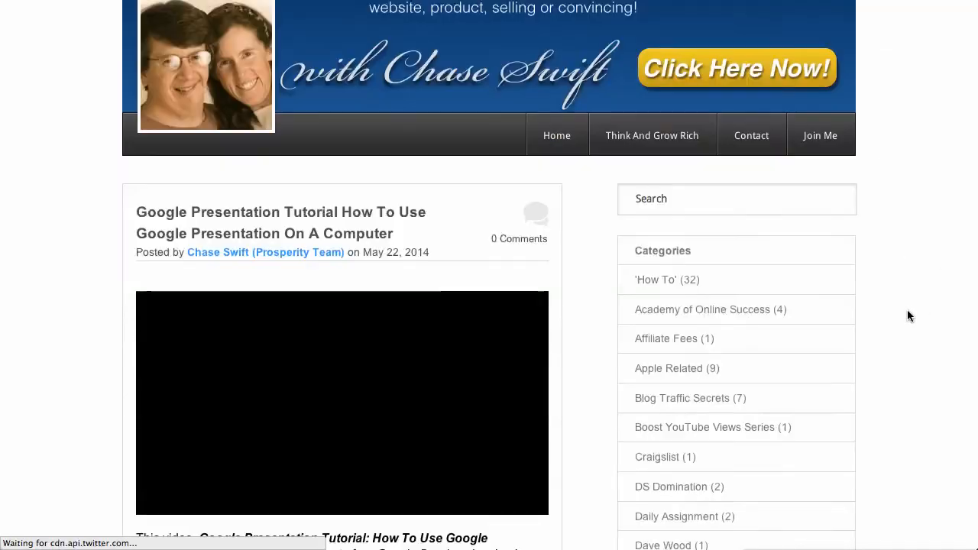
{"action": "scroll", "coordinate": [901, 316], "scroll_direction": "down", "scroll_amount": 3}
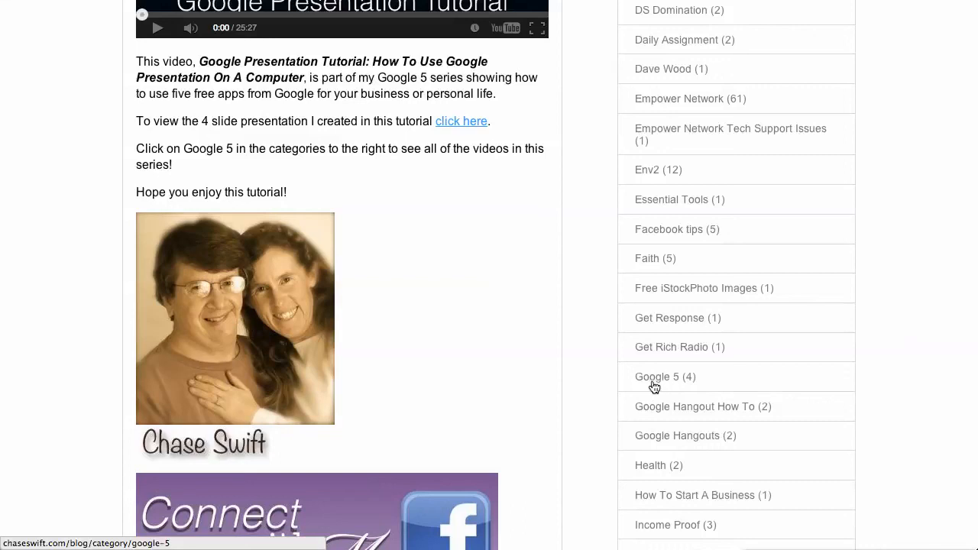
{"action": "left_click", "coordinate": [662, 383]}
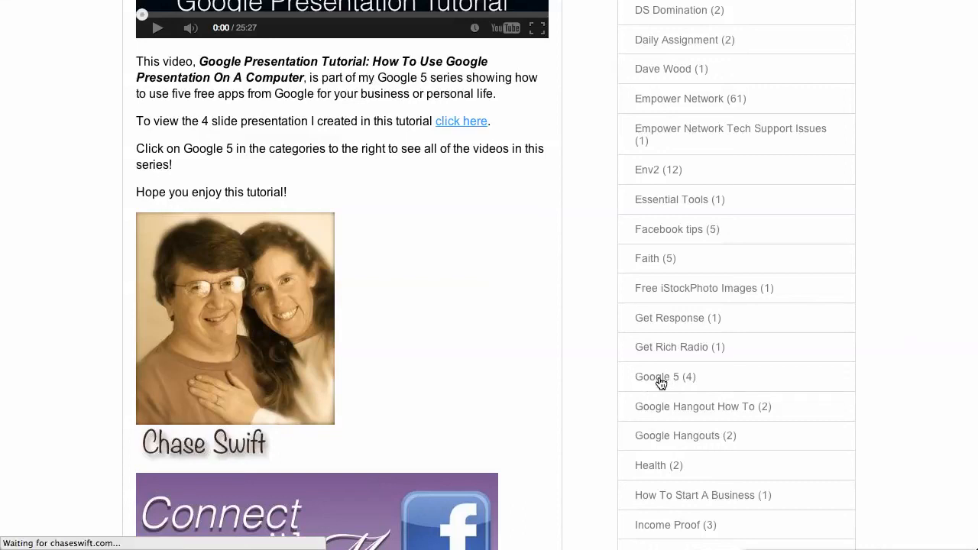